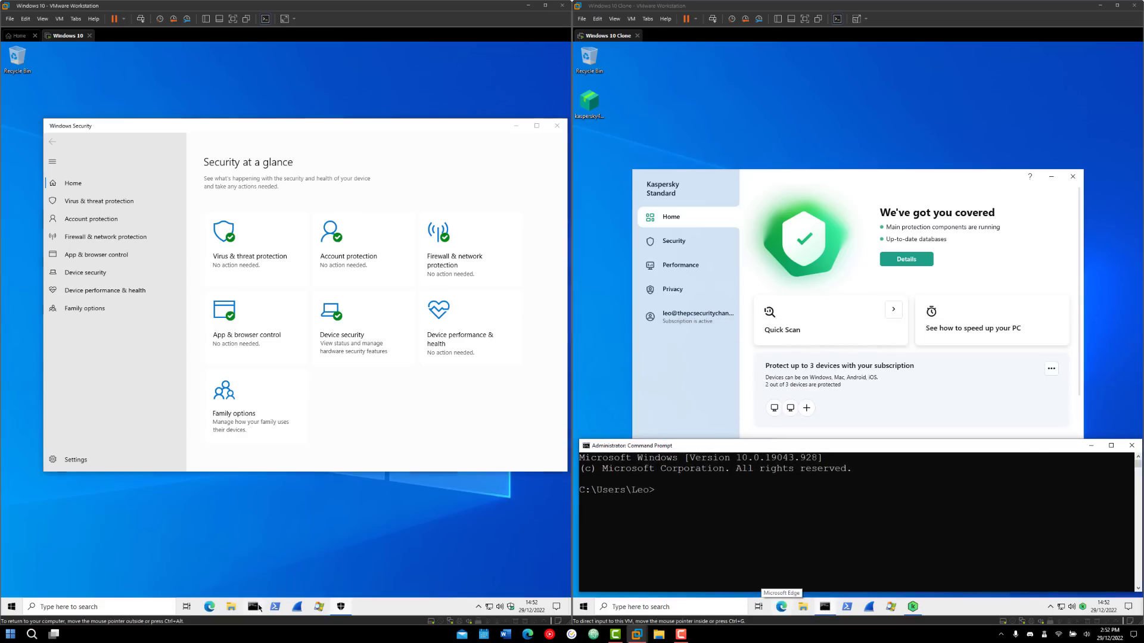
Step: Open a Command Prompt in the left VM, move it lower-left, and run cd desktop in both VM consoles
click(258, 607)
drag(289, 328, 201, 450)
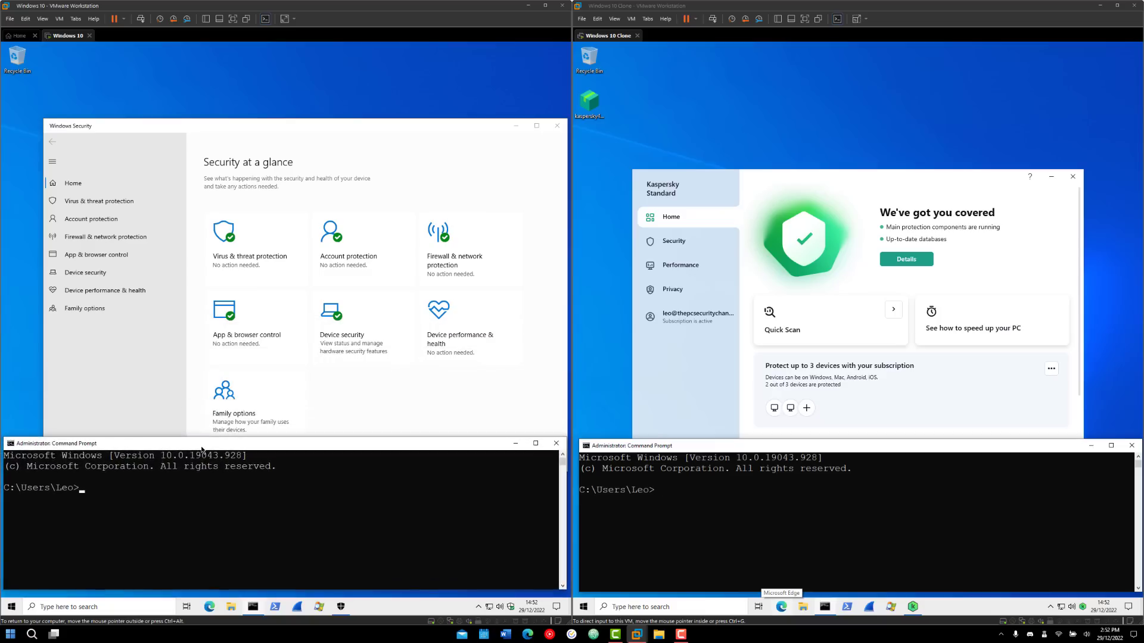
click(665, 489)
text(cd d)
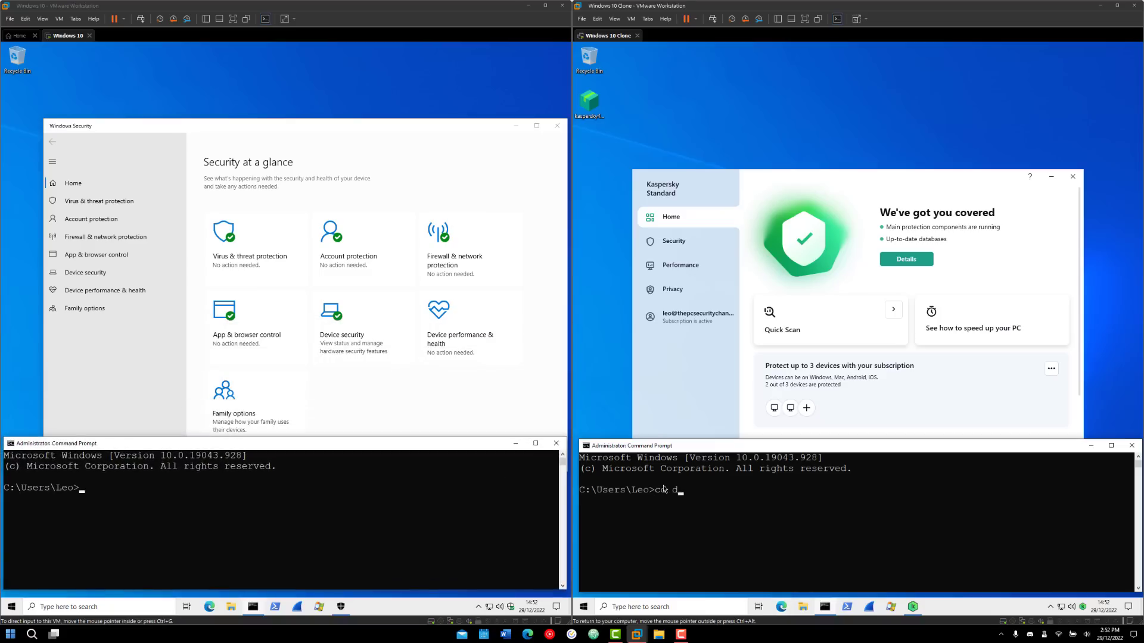
text(esktop)
key(Return)
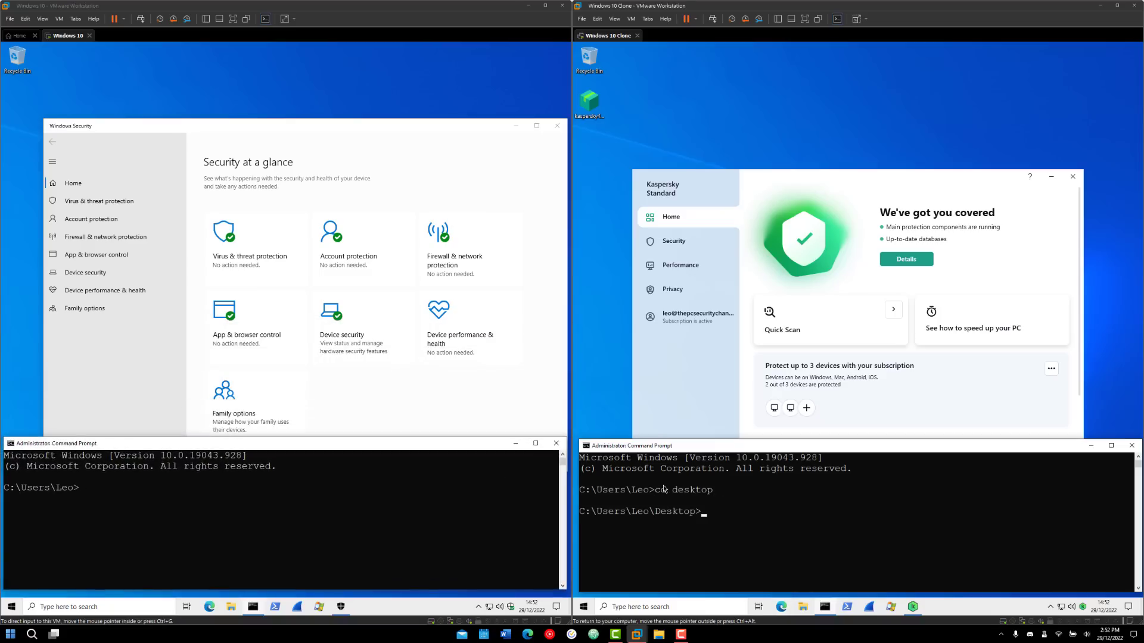
click(357, 518)
text(cd desktop)
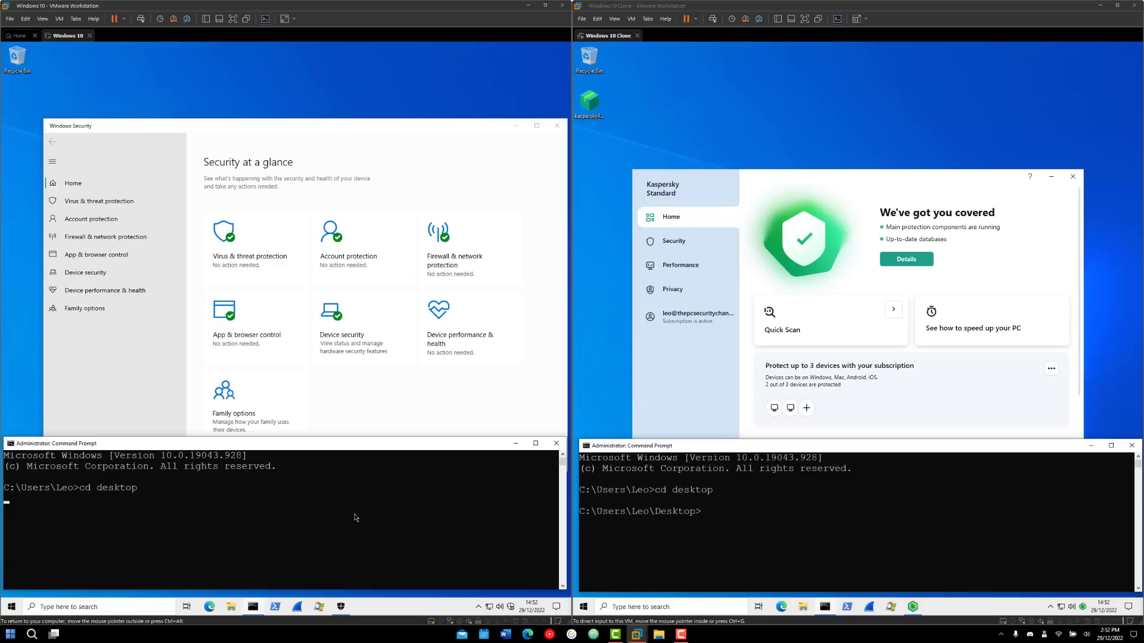
key(Return)
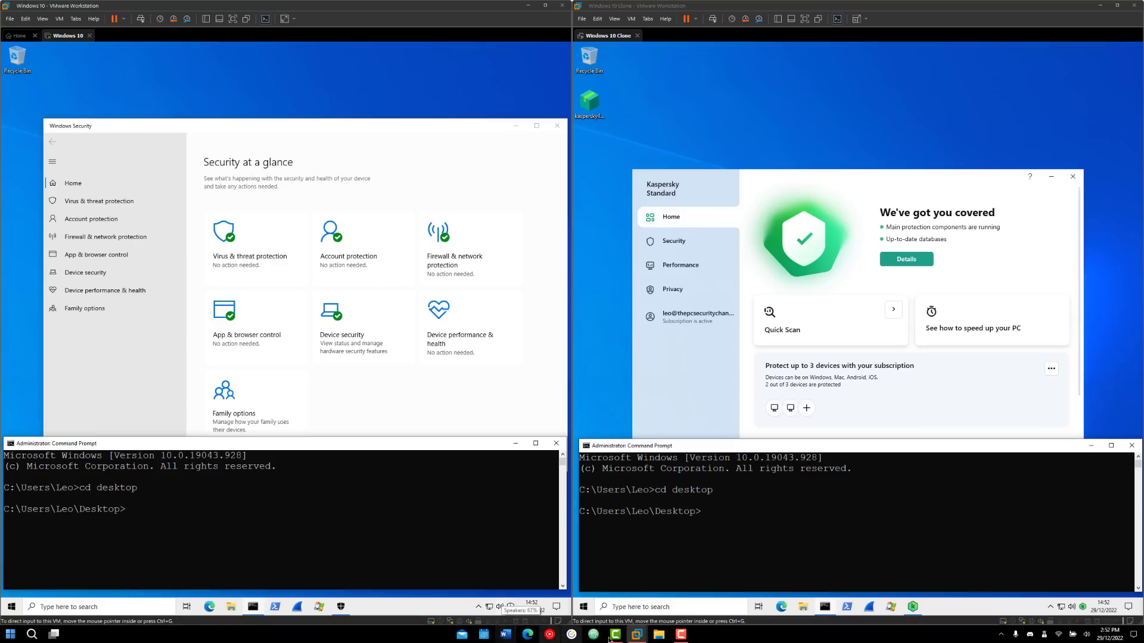
key(super+e)
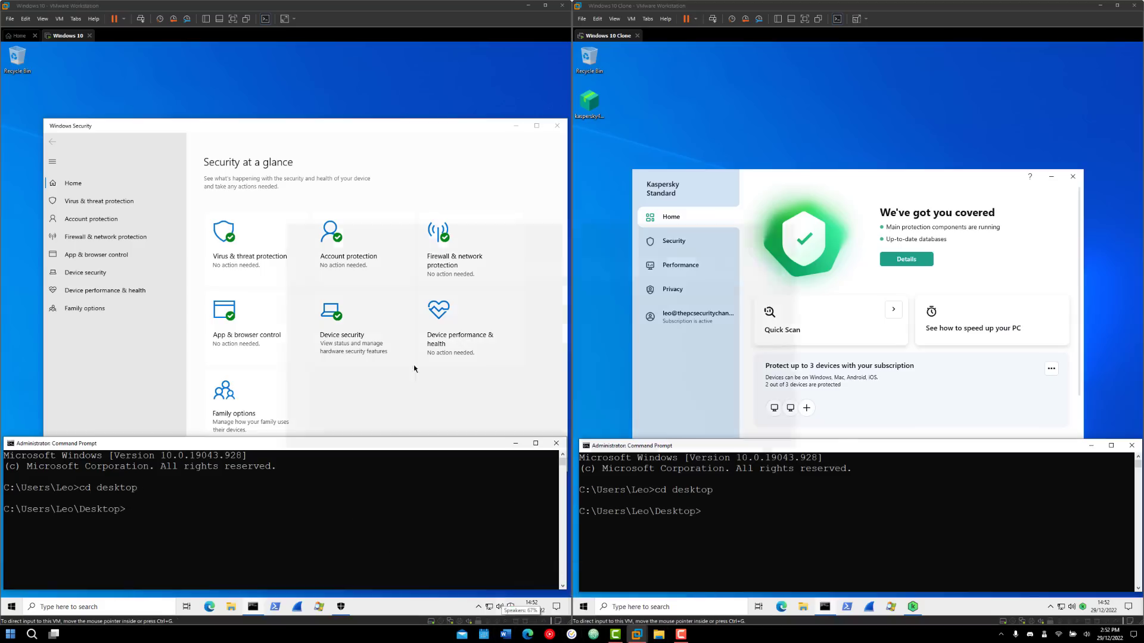
Step: Copy download.py from Lab\Mal-X-Blue to both VM desktops, dragging to the first and pasting into the clone
click(288, 383)
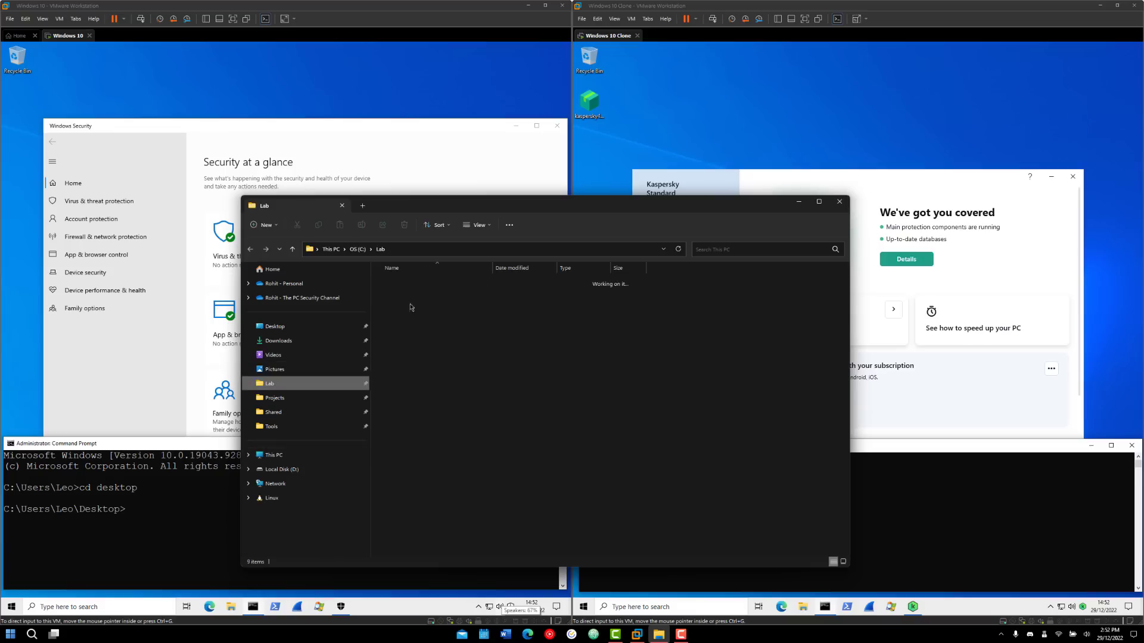
double_click(400, 283)
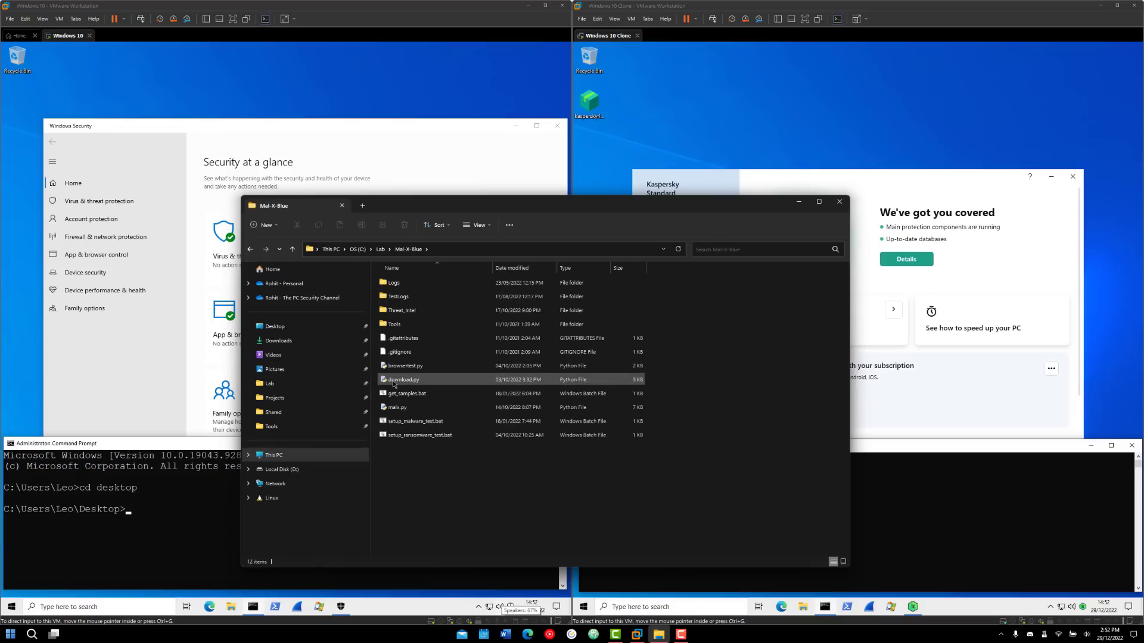
click(393, 381)
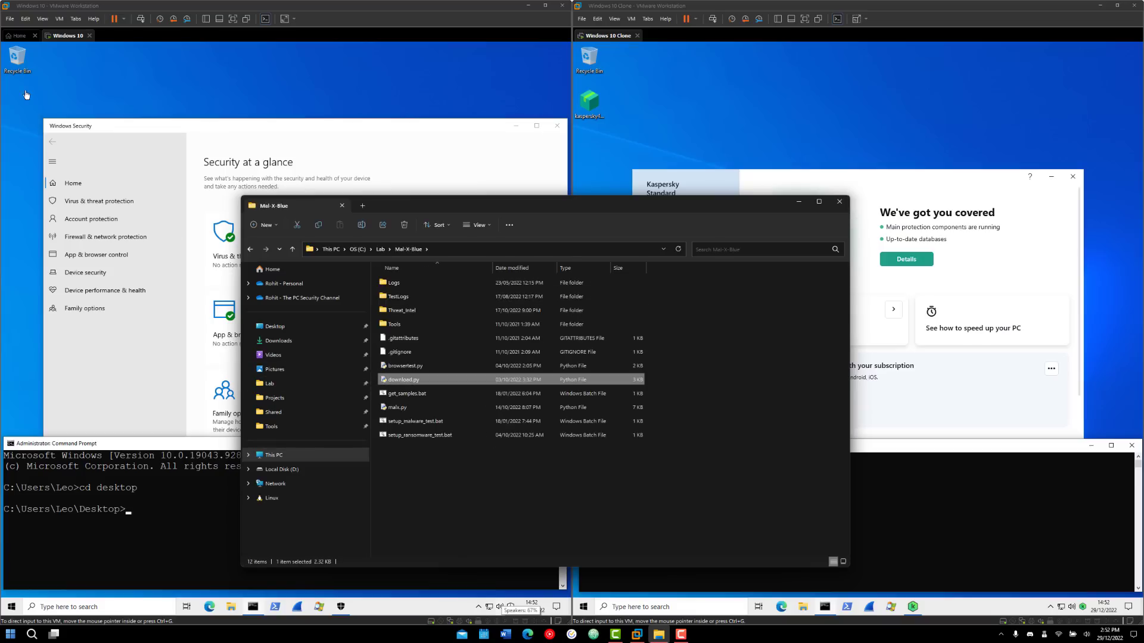
drag(27, 94, 26, 91)
click(589, 145)
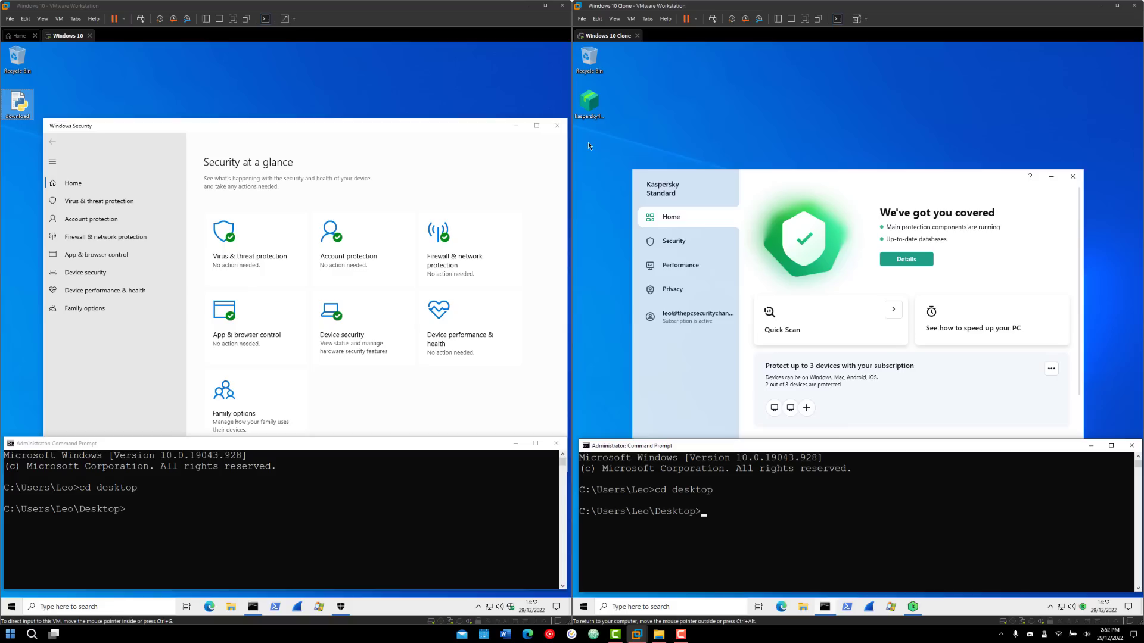
key(ctrl+v)
click(423, 501)
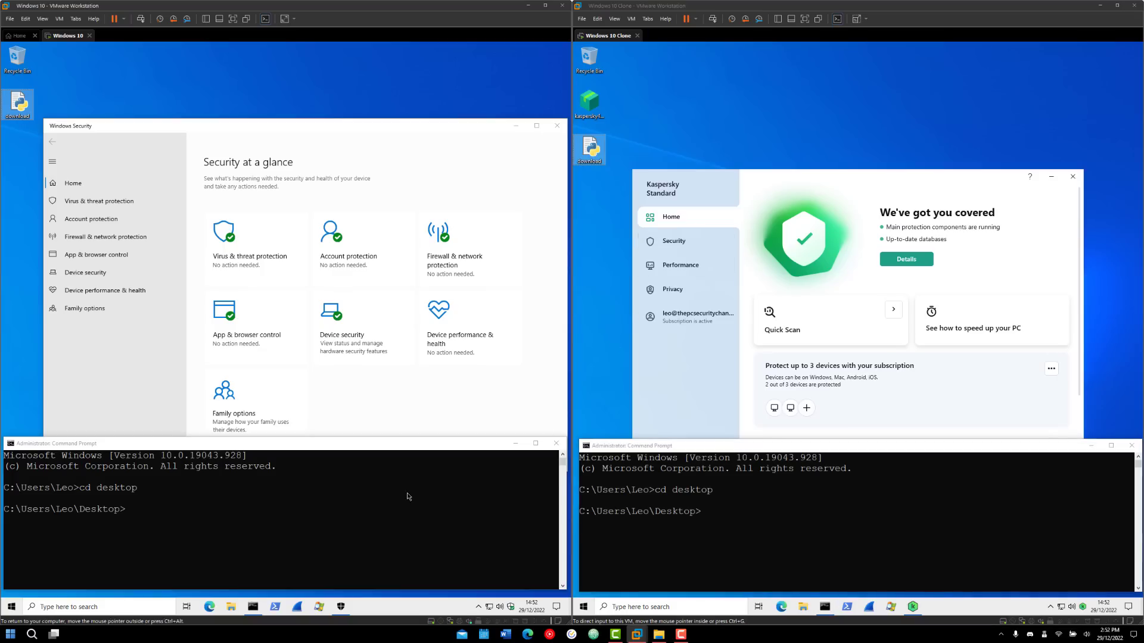
Step: Start python download.py in the first VM's console and close Kaspersky's Safe Browsing report
click(408, 497)
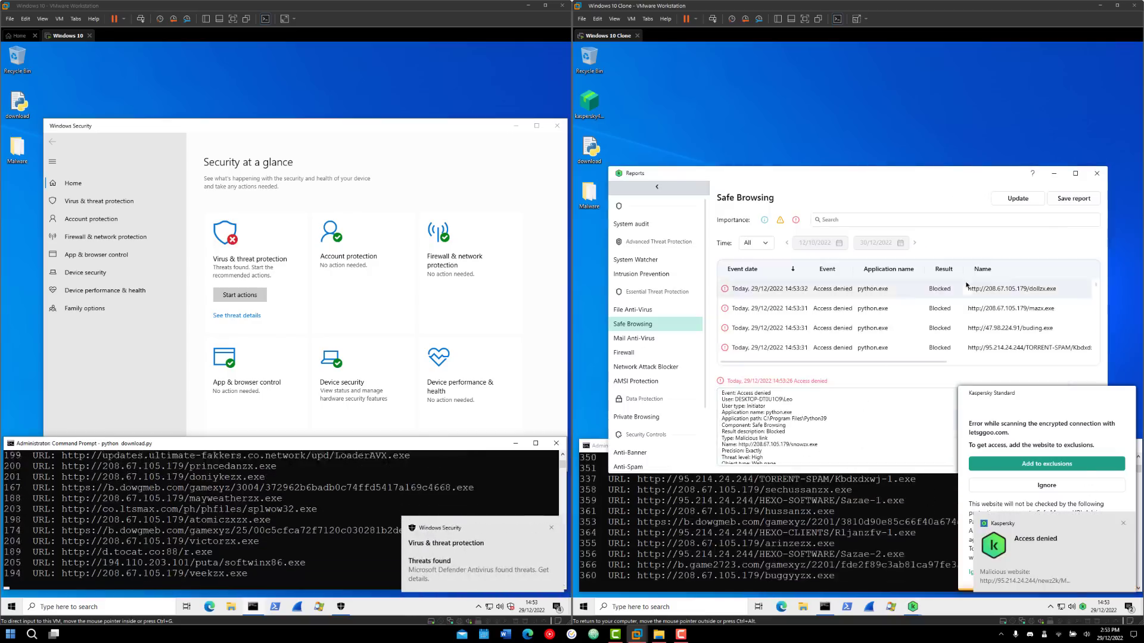
click(1097, 173)
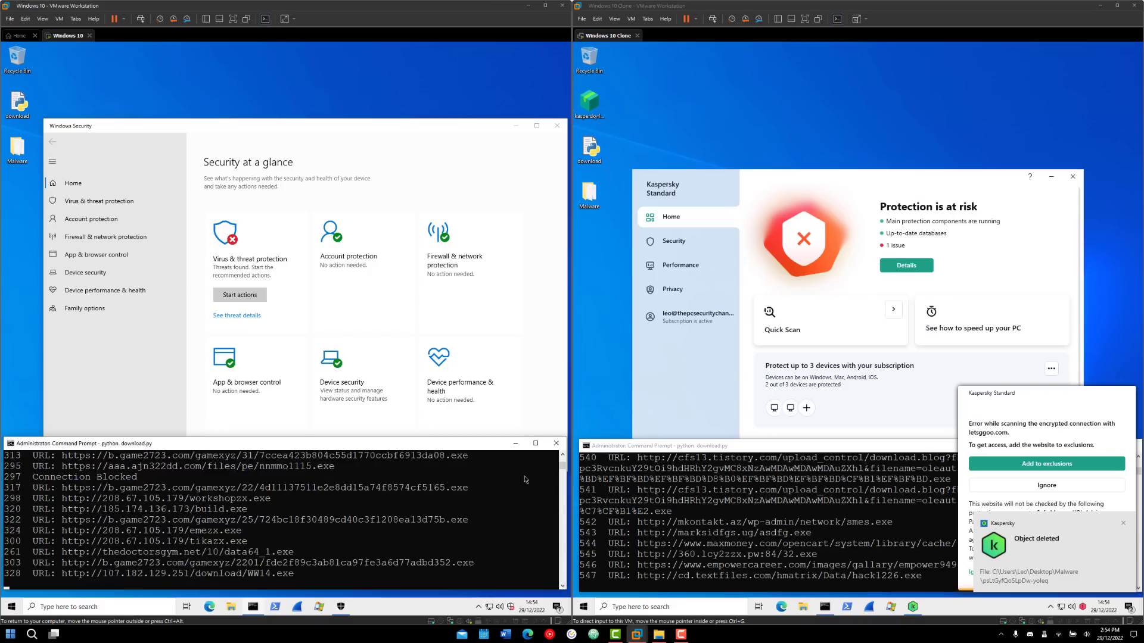
Step: View the Trojan:Win32/Tiggre details, return to the Windows Security overview, and dismiss Kaspersky's Object deleted notice
click(251, 260)
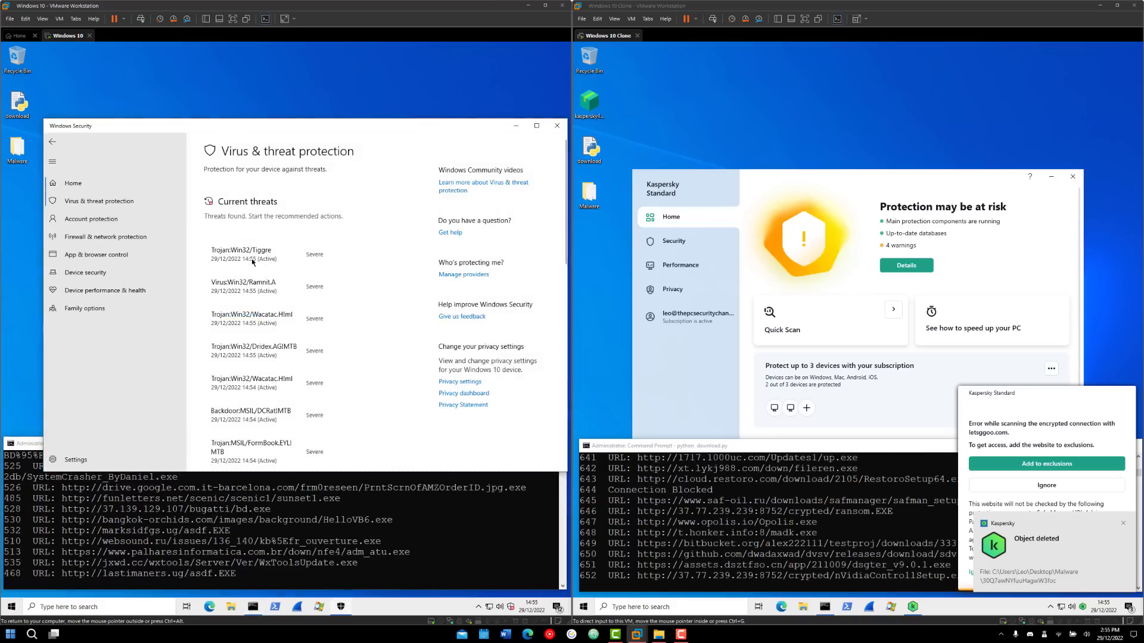
click(290, 263)
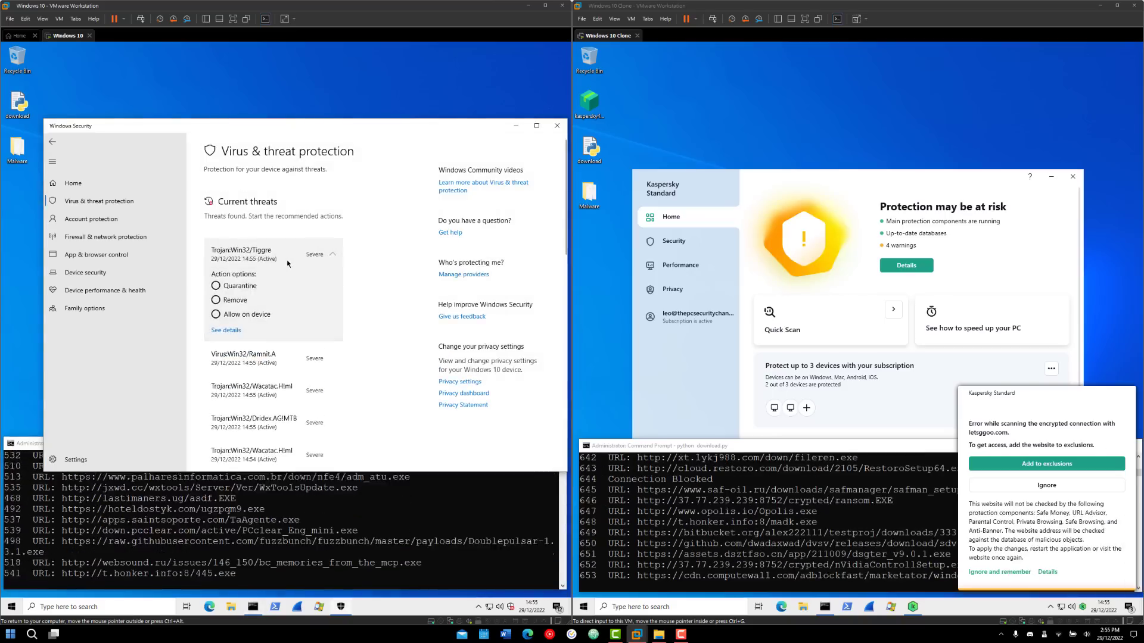
click(226, 330)
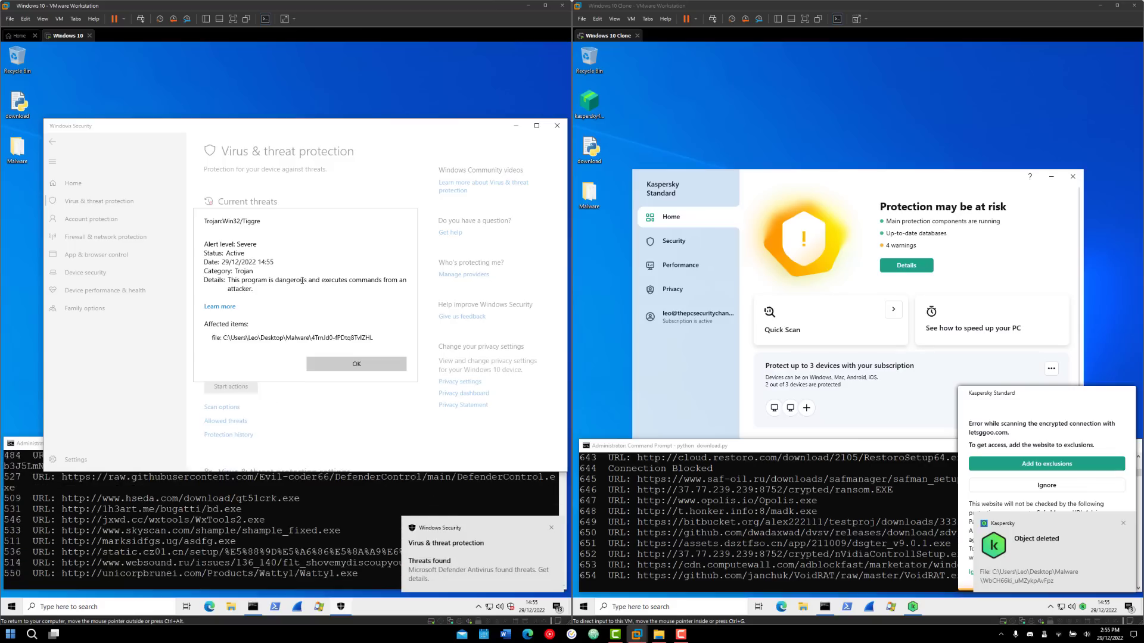
click(322, 363)
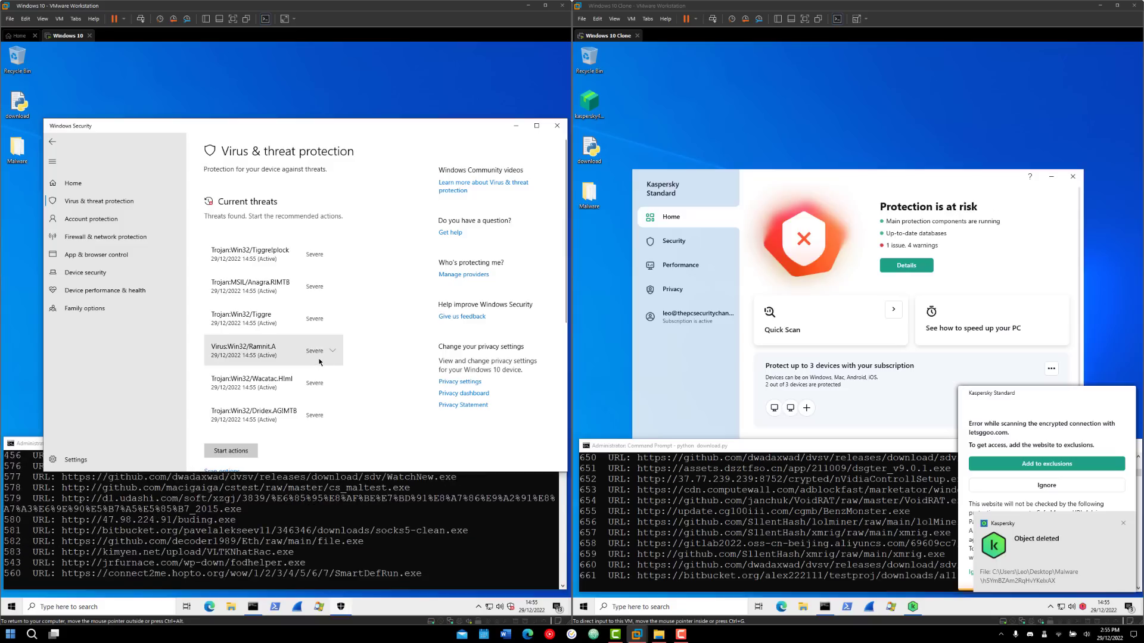
key(alt+Left)
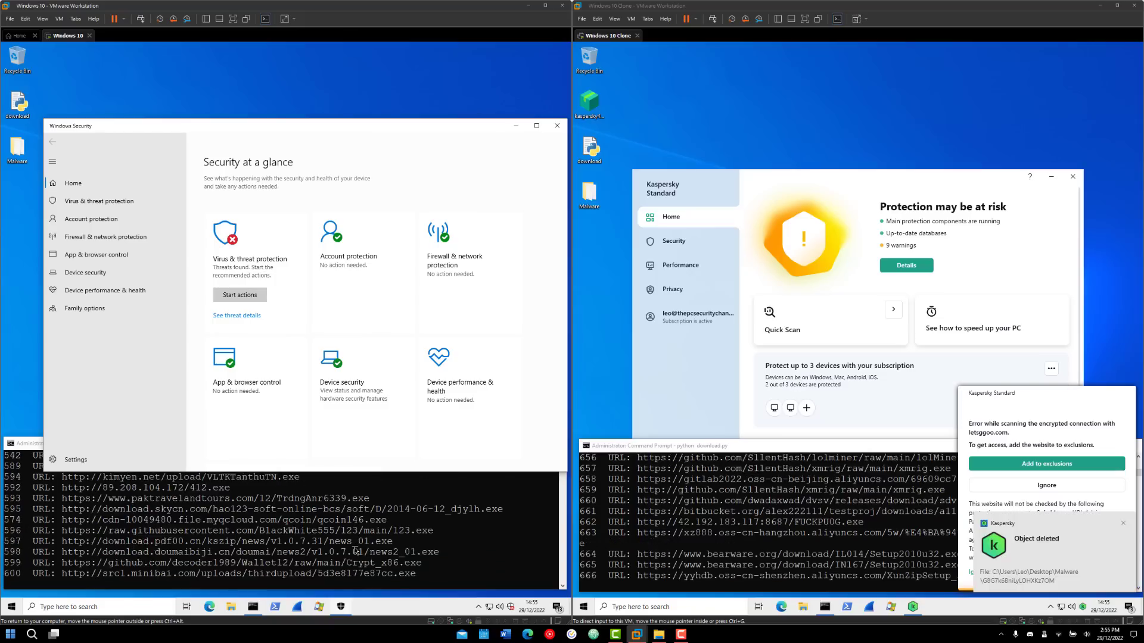
click(355, 551)
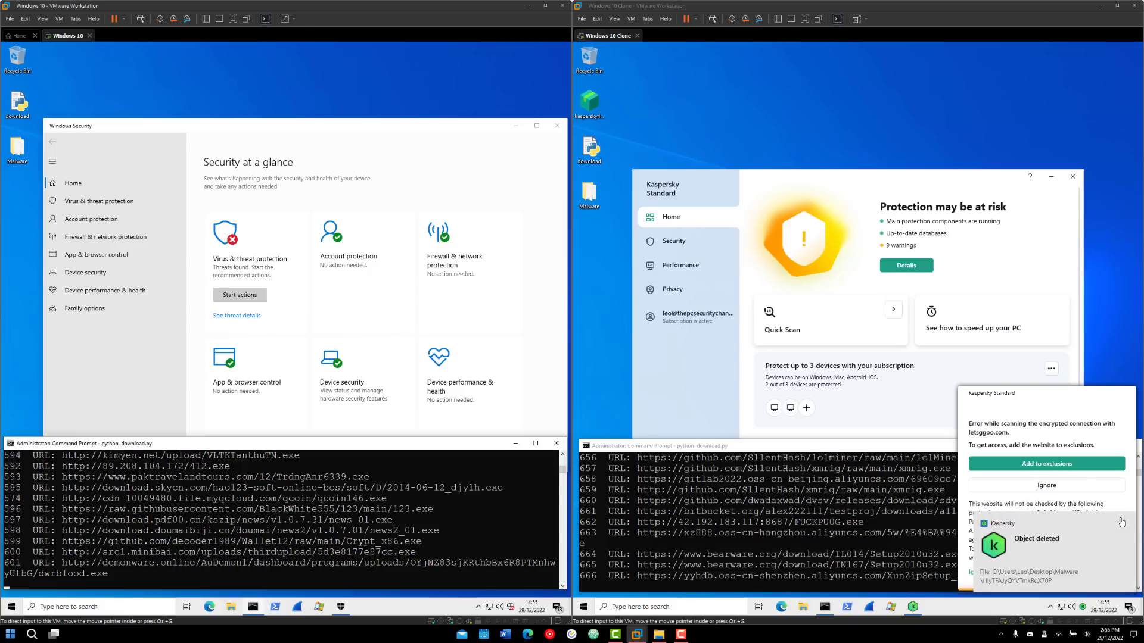
click(1122, 525)
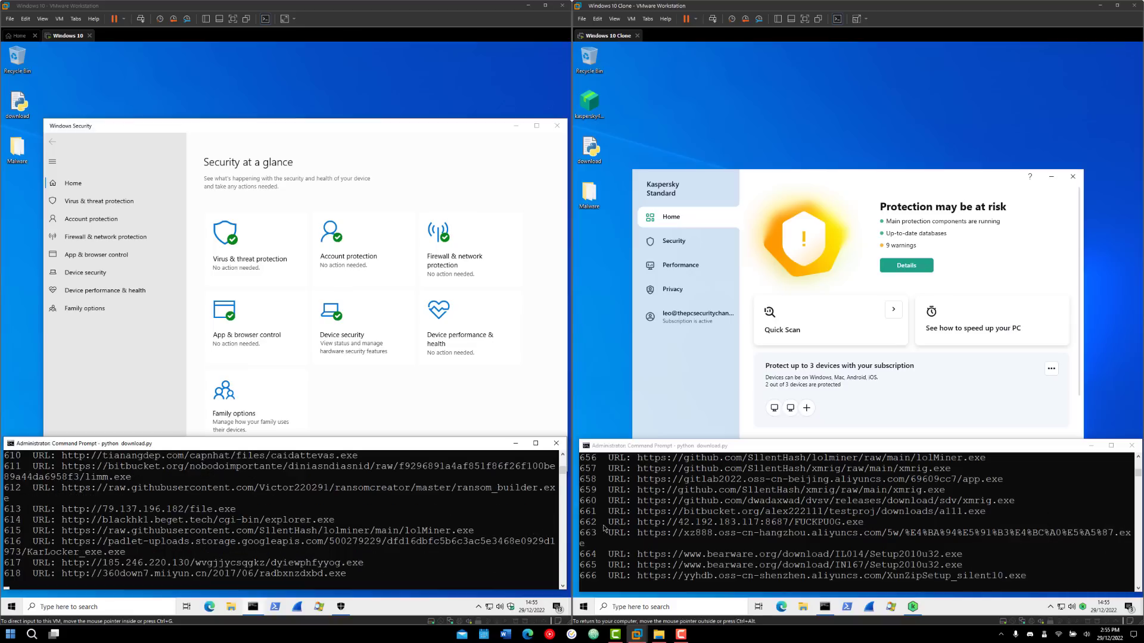
Step: Review Kaspersky's Security > File Anti-Virus settings without changes, then close the window
click(1081, 607)
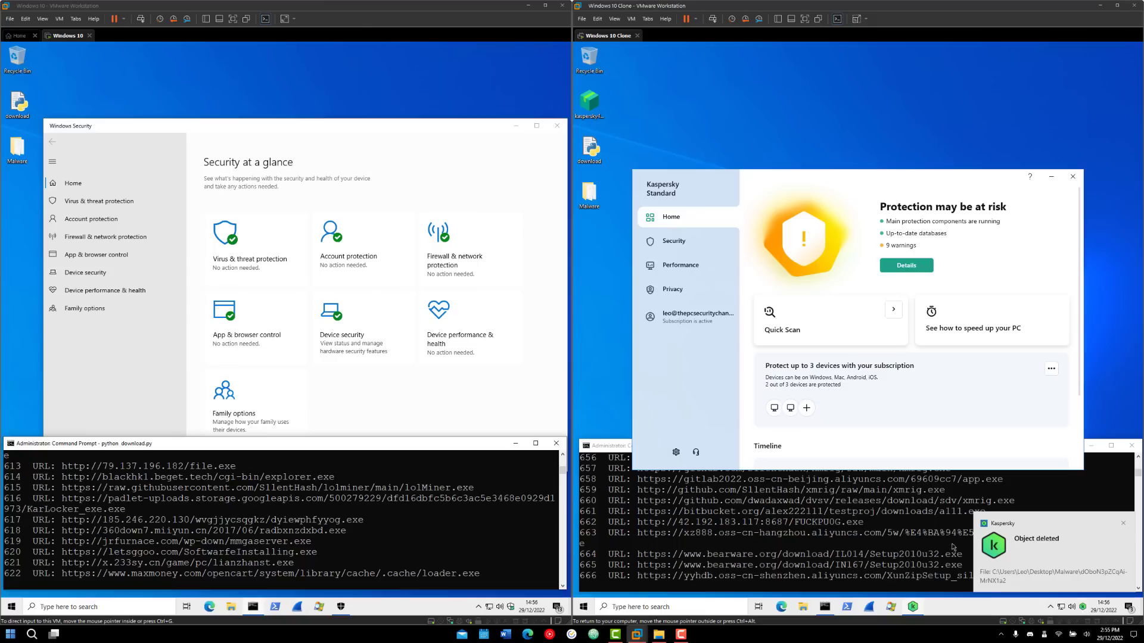
click(675, 241)
click(793, 246)
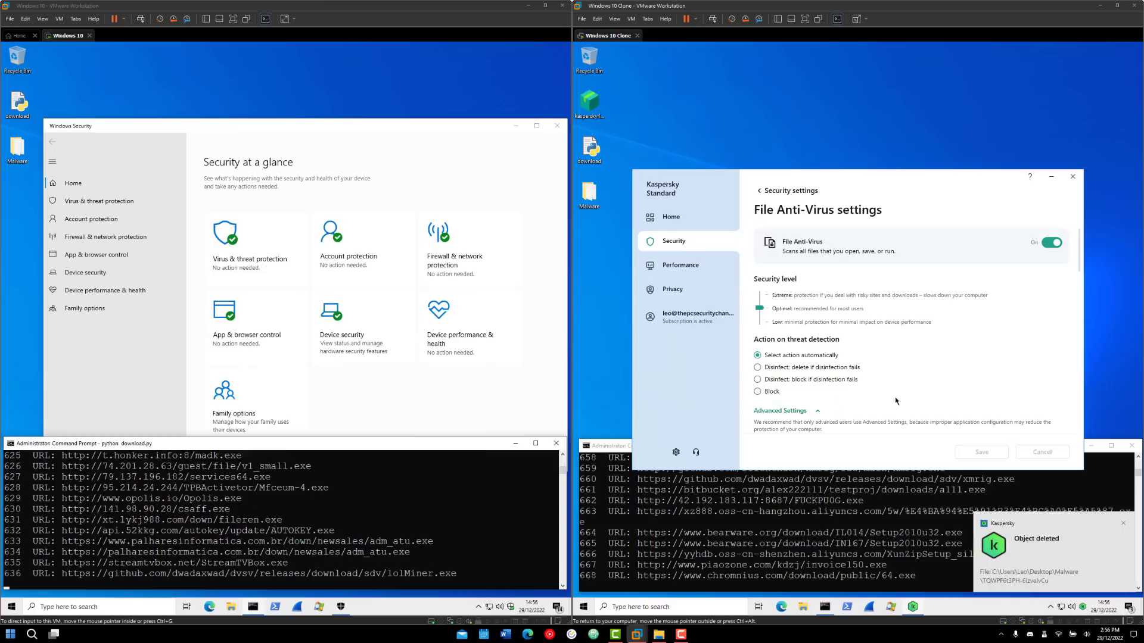
click(1072, 176)
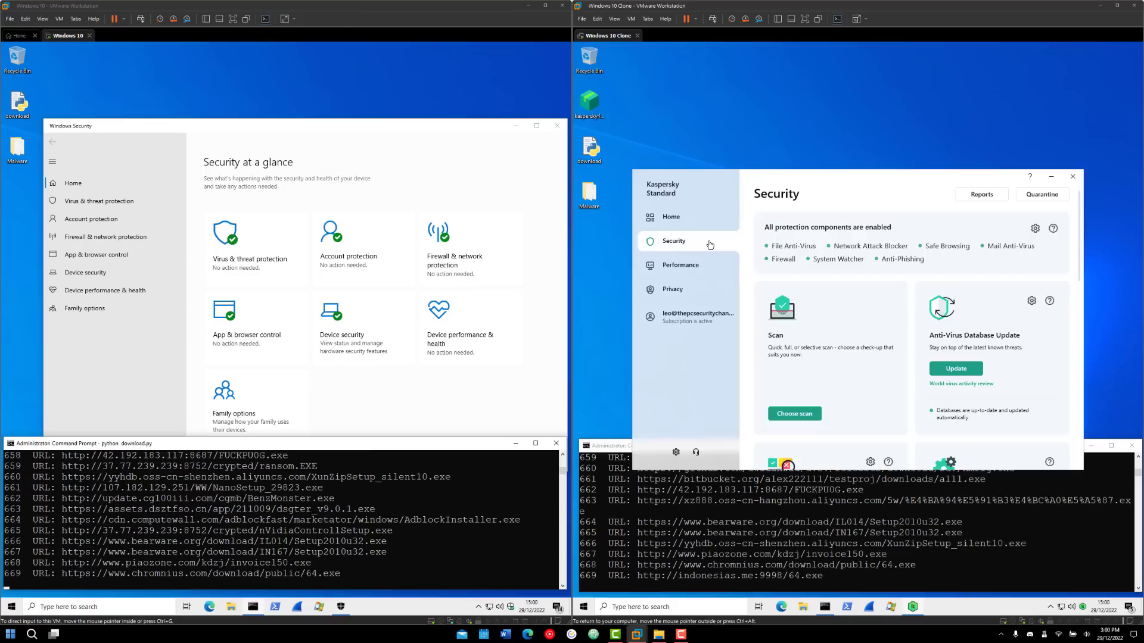
Step: From Kaspersky's Home page, open the at-risk details and delete the first flagged file
click(695, 224)
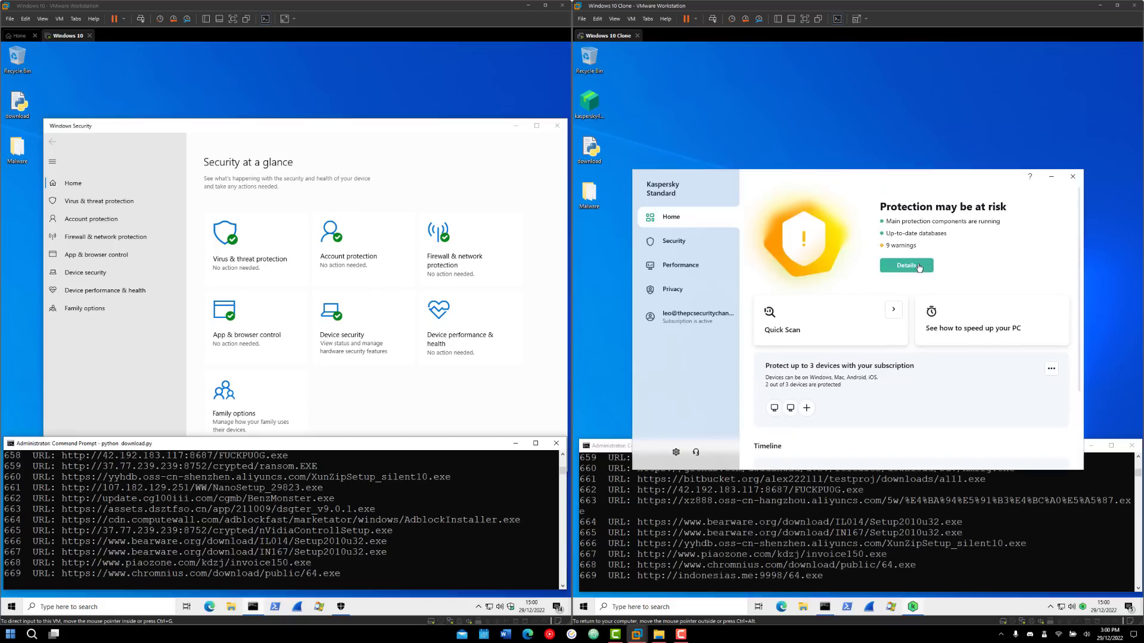
click(919, 267)
click(1020, 286)
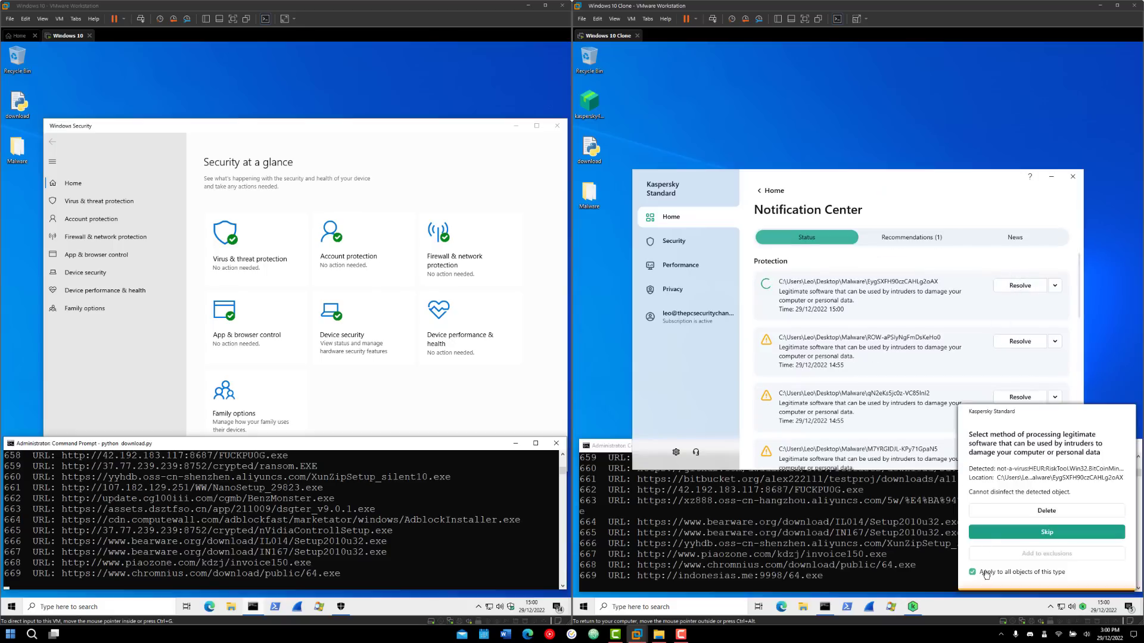
click(1039, 511)
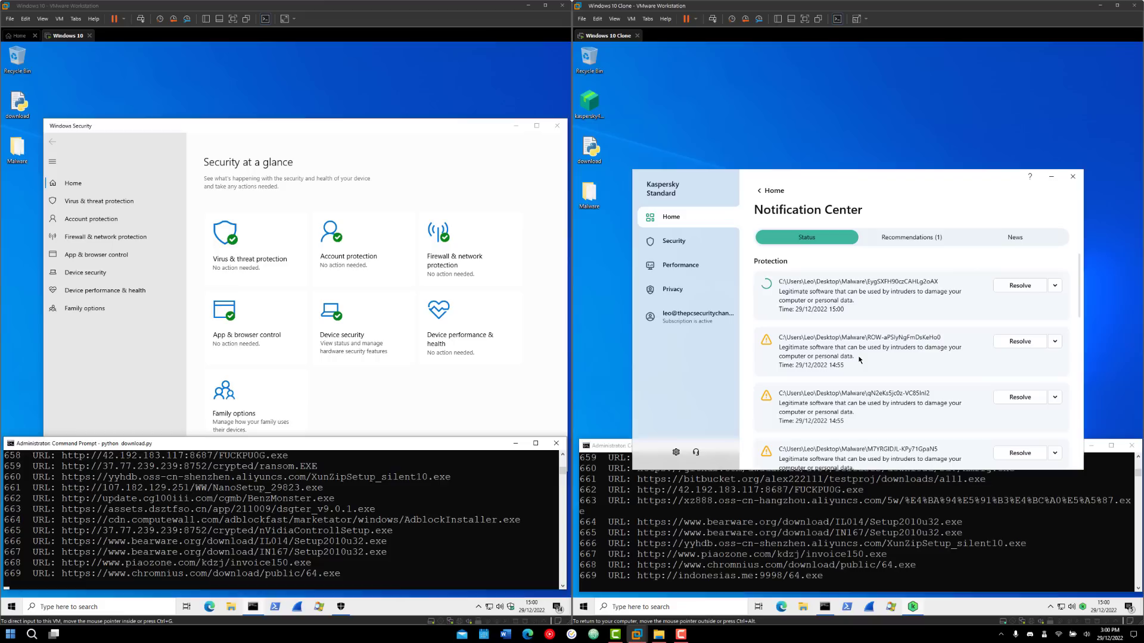
Step: Look over the Threats and exclusions settings, then return to Kaspersky's Home page
scroll(820, 403, down, 3)
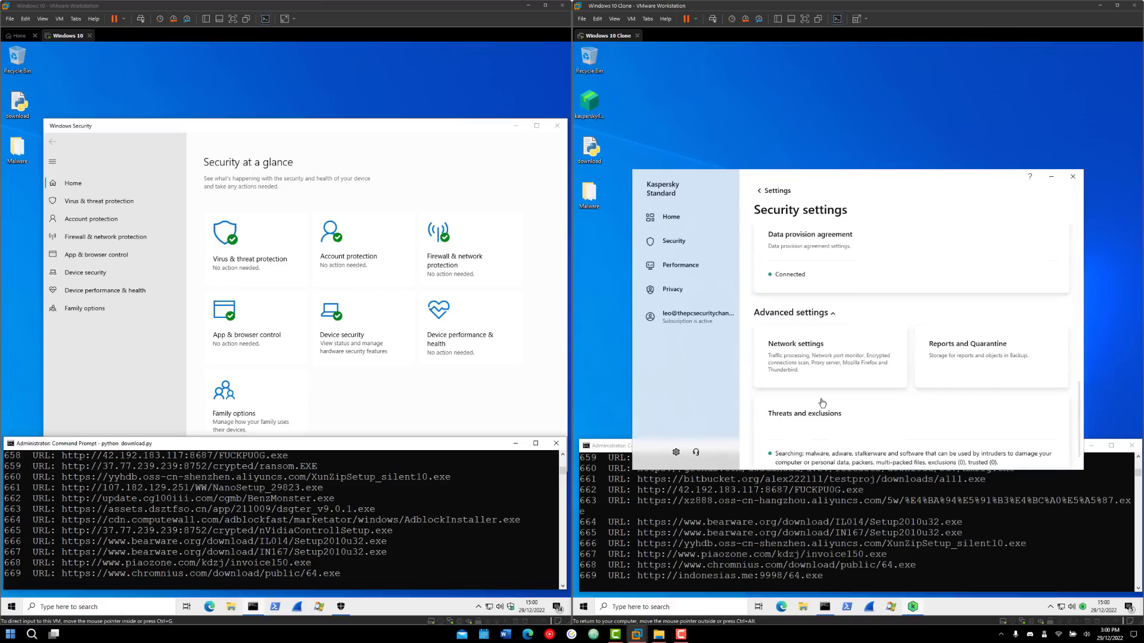
click(820, 404)
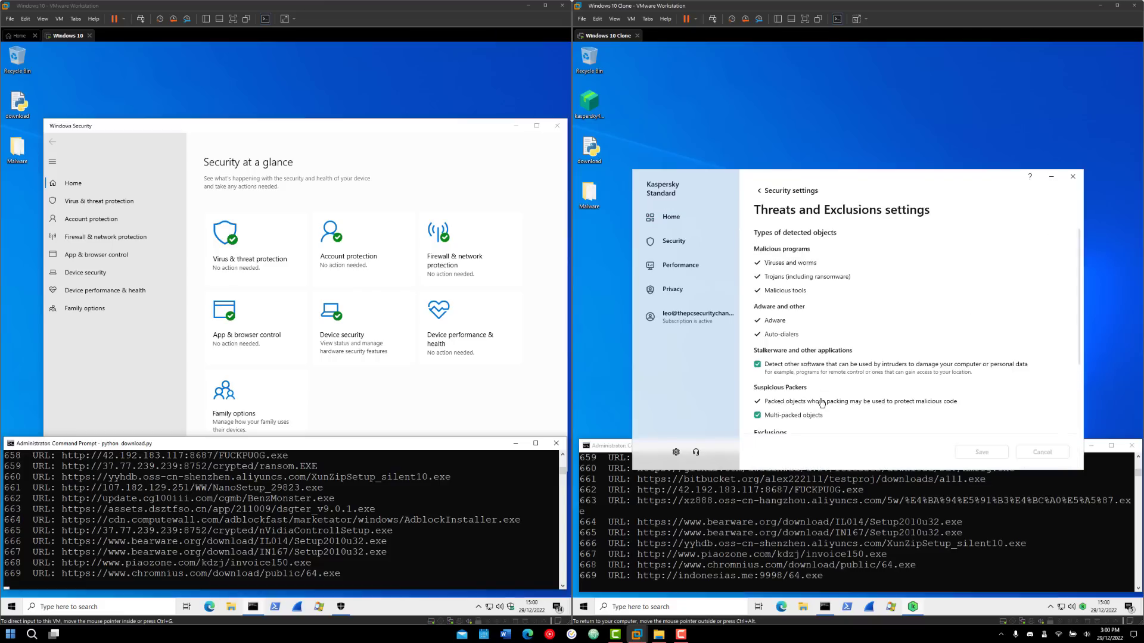
scroll(849, 376, down, 3)
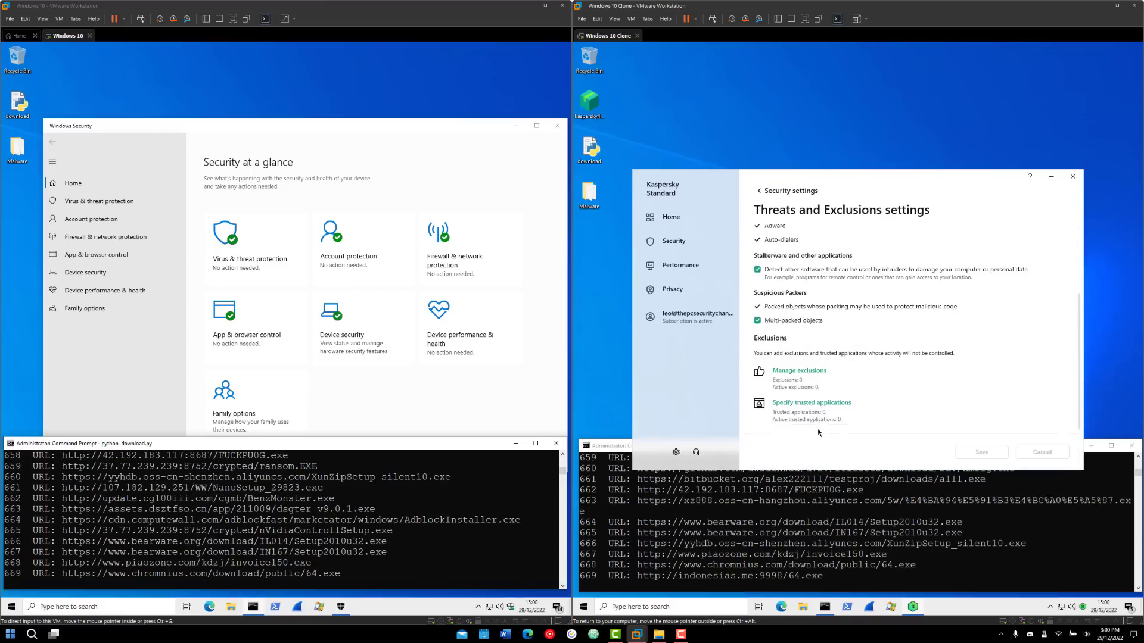
click(671, 216)
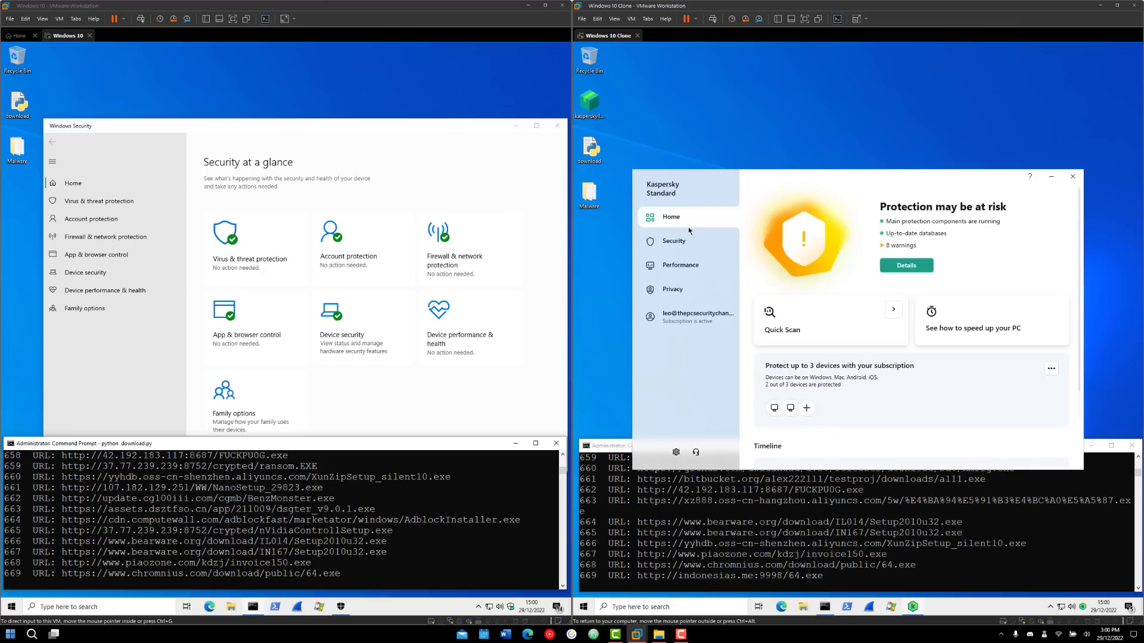
Step: Resolve the two remaining flagged detections in Details, choosing Delete for each
click(906, 268)
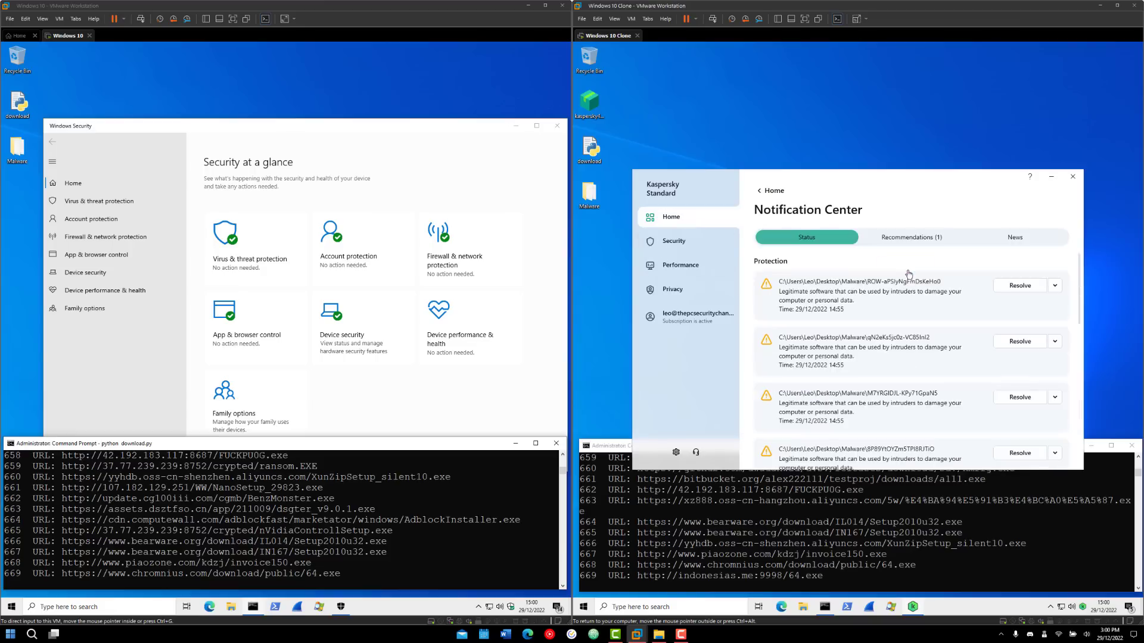
click(1015, 286)
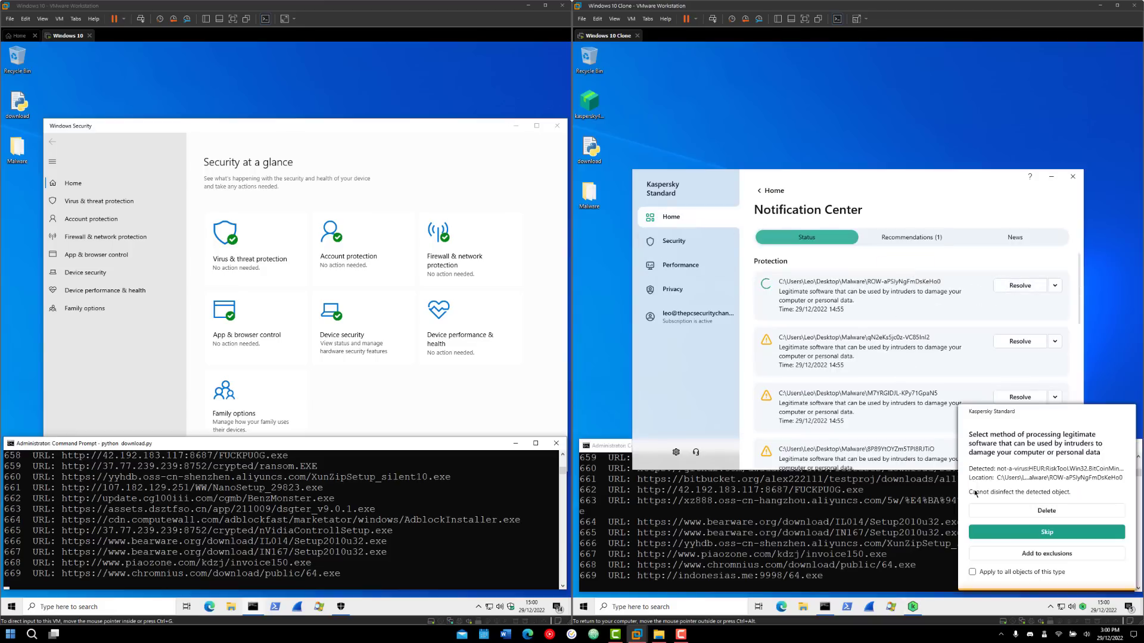
click(1011, 510)
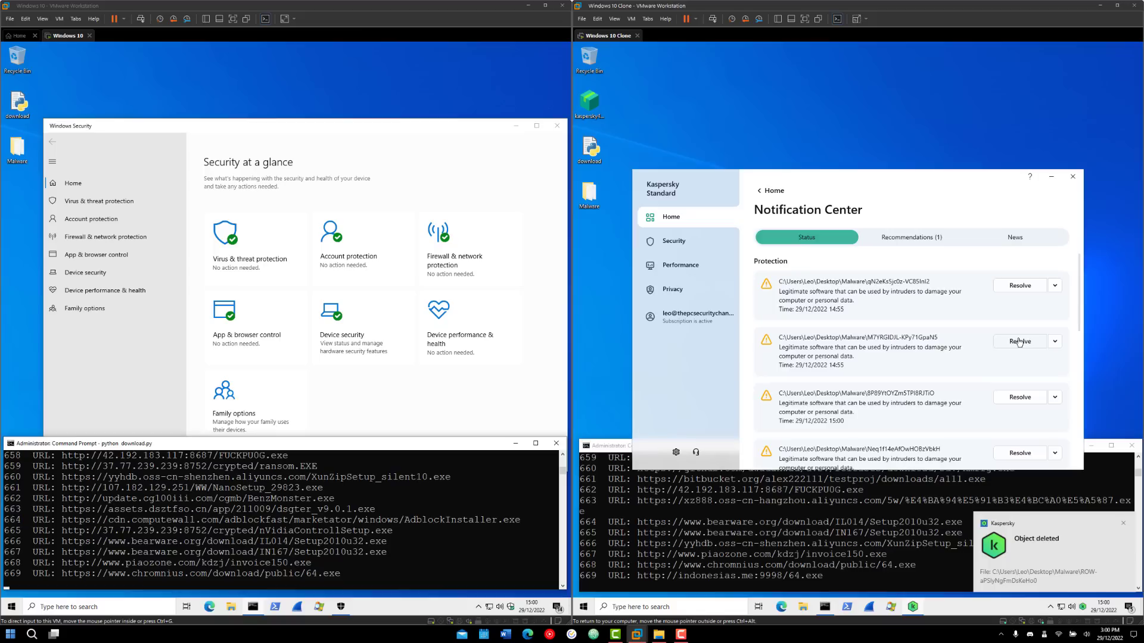
click(1019, 341)
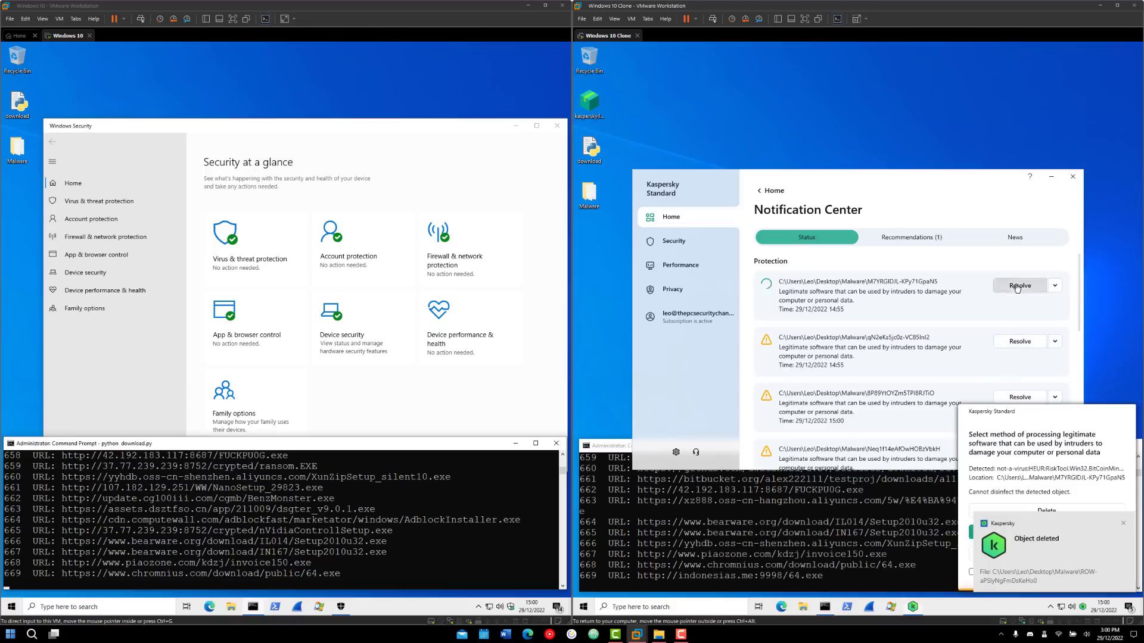
click(662, 489)
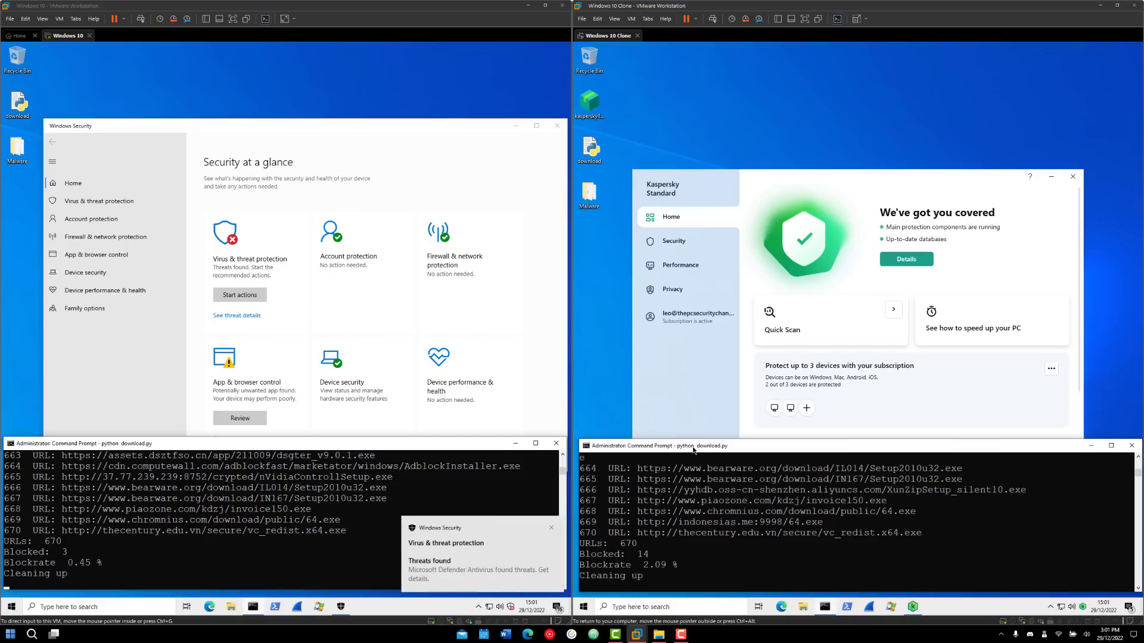
Step: In the first VM's Windows Security, open the found threat's details and remove the potentially unwanted app
click(229, 296)
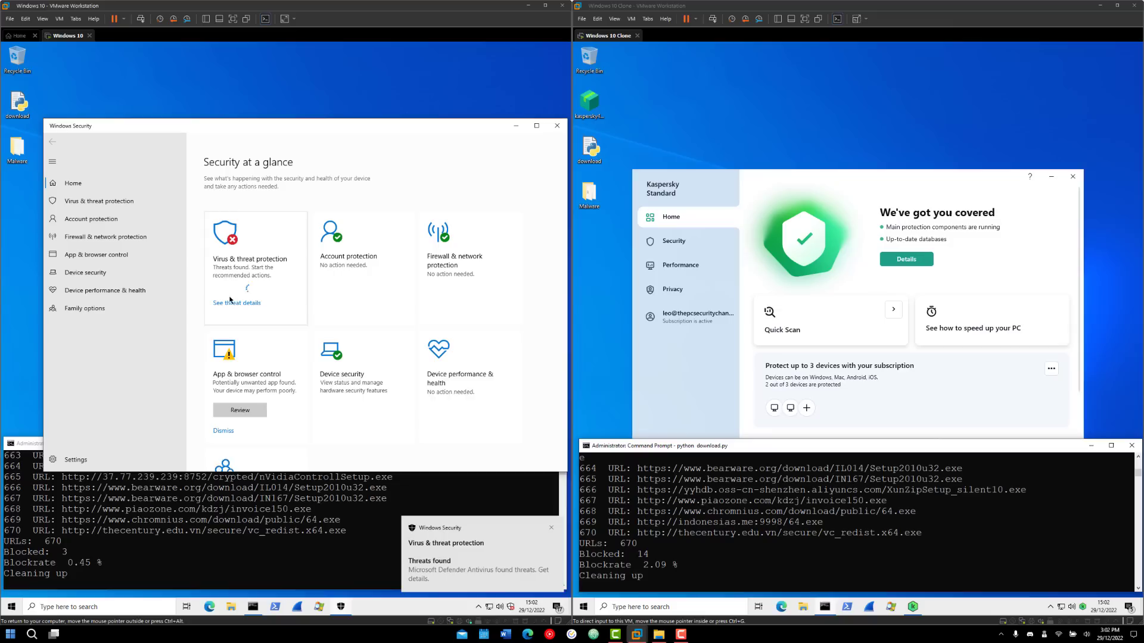
click(230, 297)
click(230, 296)
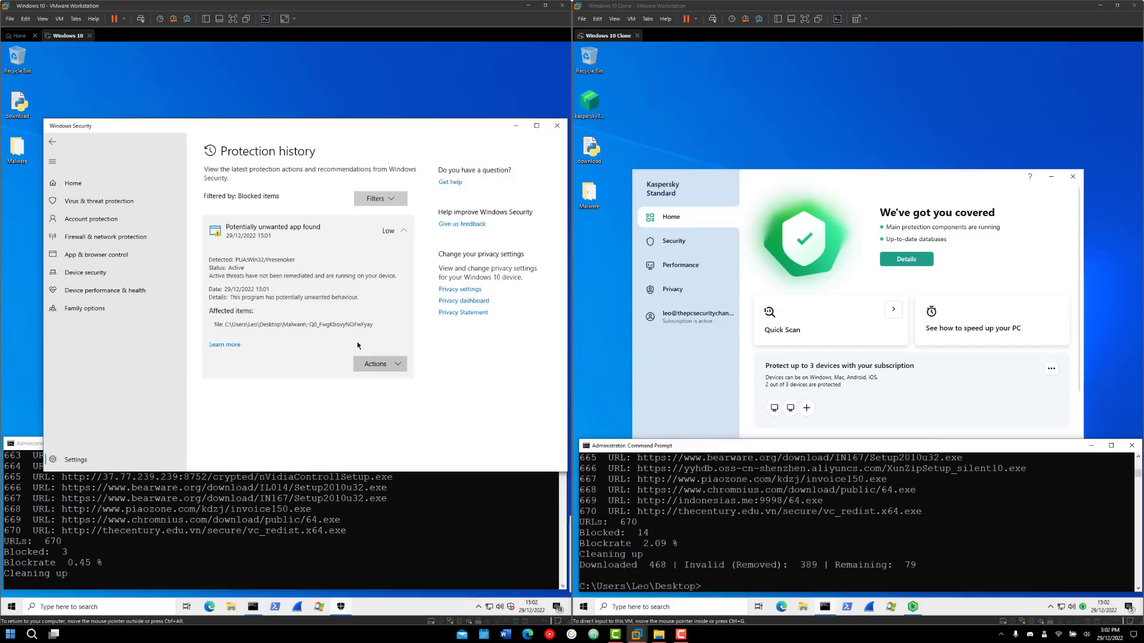
click(375, 364)
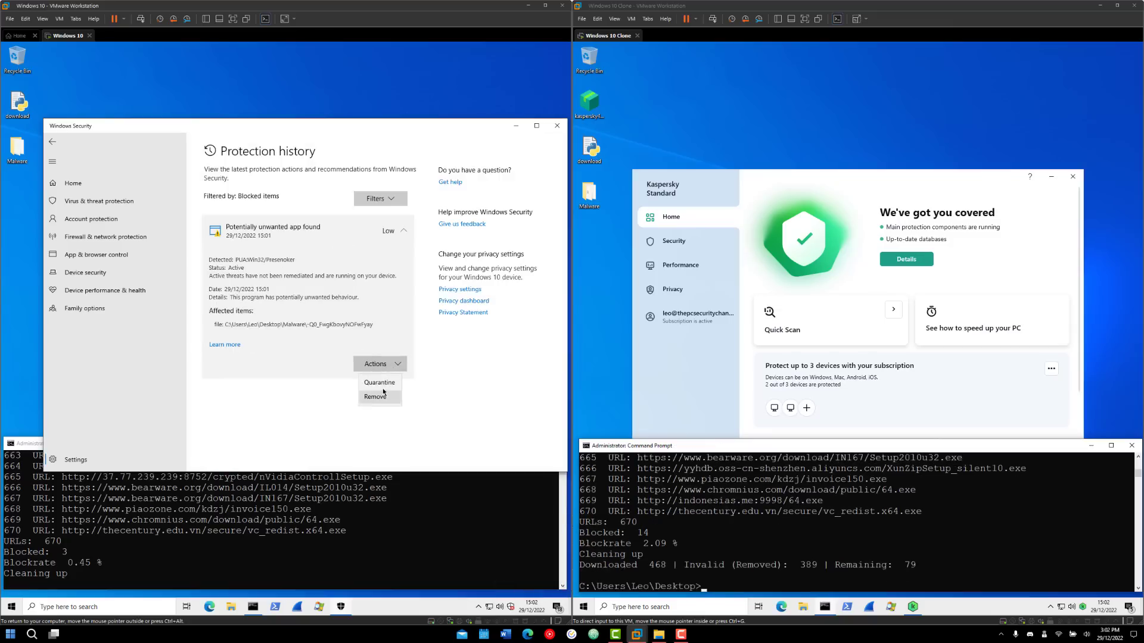
click(382, 389)
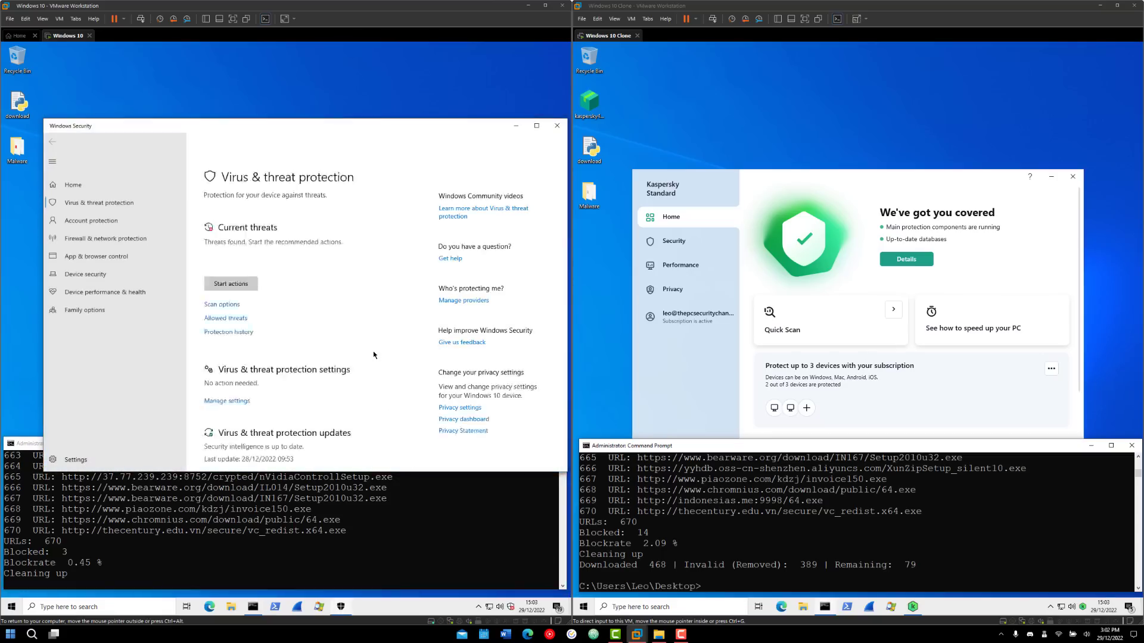
Step: Run Start actions on the Current threats list twice as the detected Trojans keep refreshing
scroll(373, 351, down, 5)
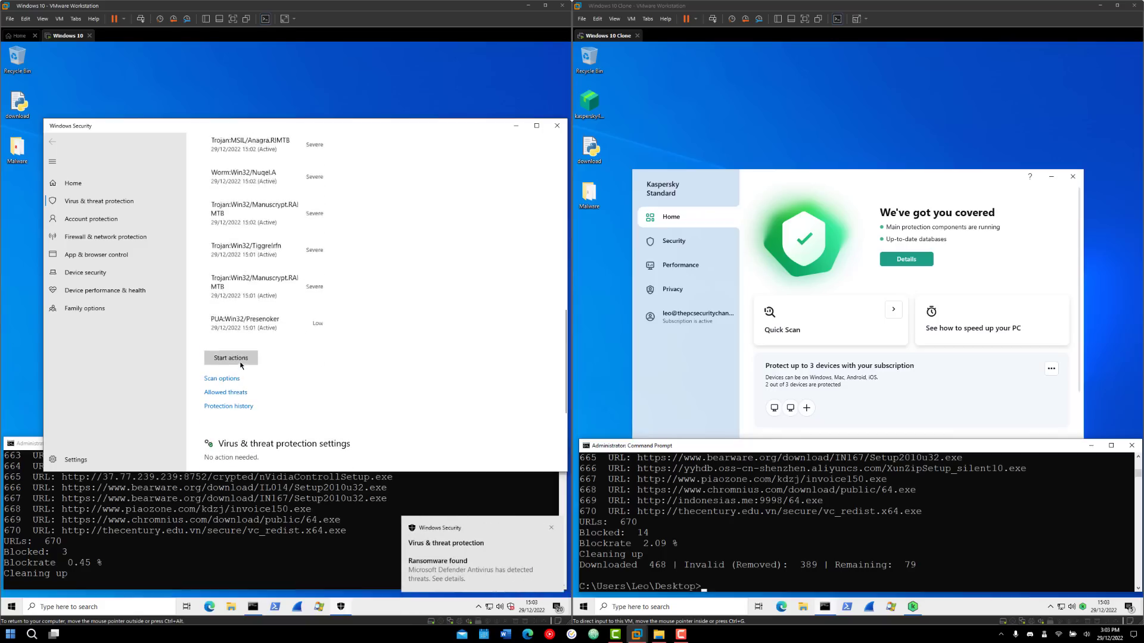
click(239, 359)
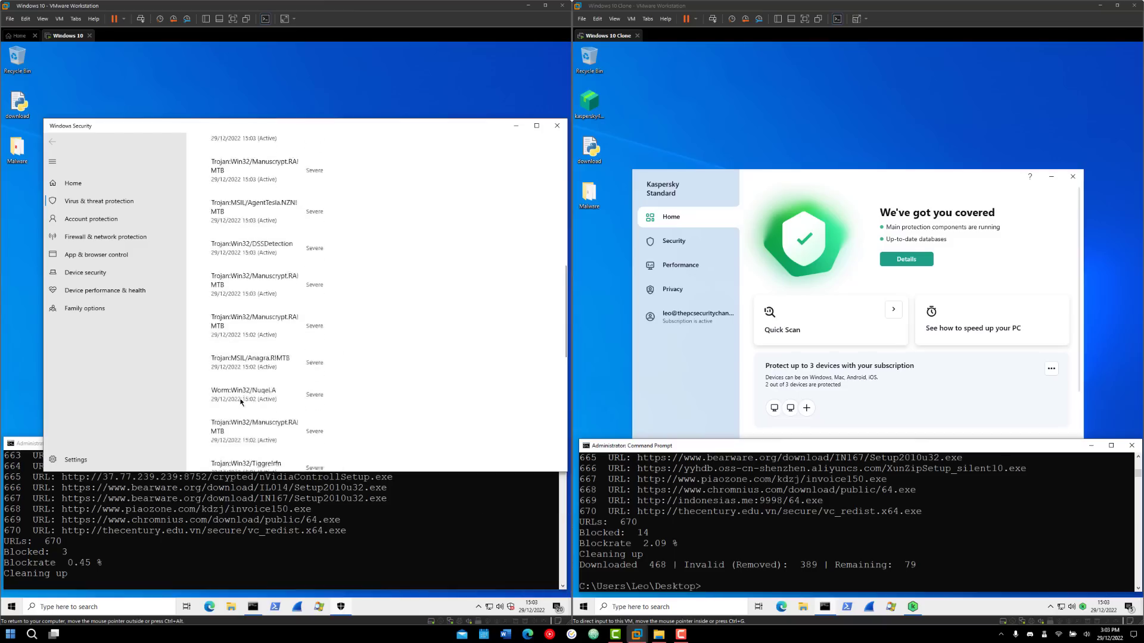
scroll(239, 402, down, 4)
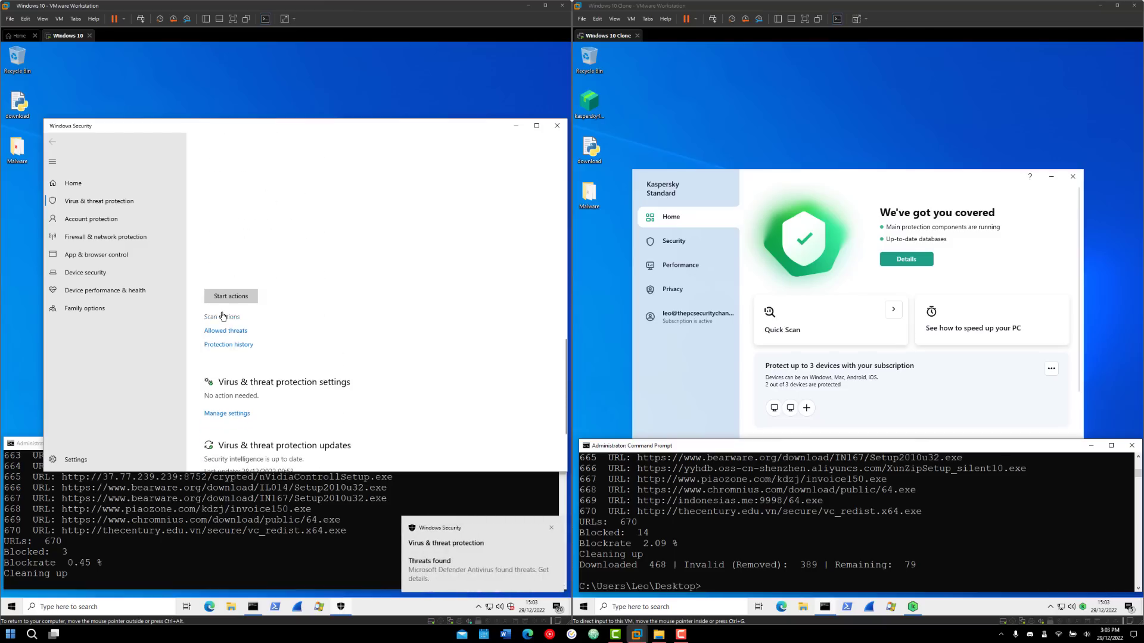
click(235, 297)
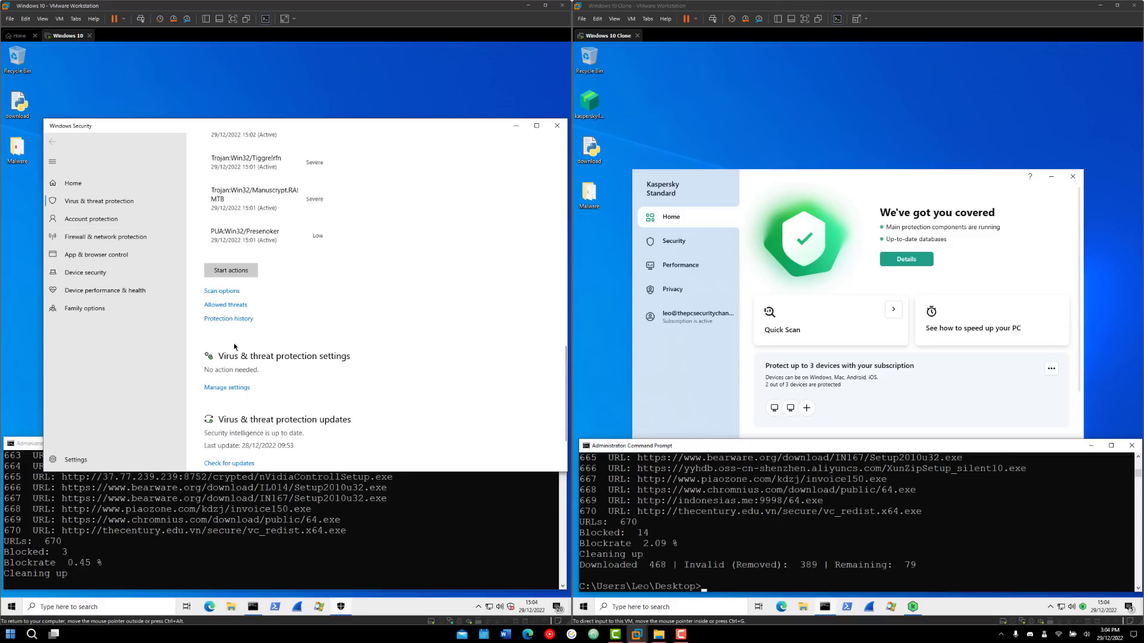
scroll(233, 333, down, 2)
Step: Remove the potentially unwanted app detection from the Windows Security overview, repeating the removal once
click(128, 190)
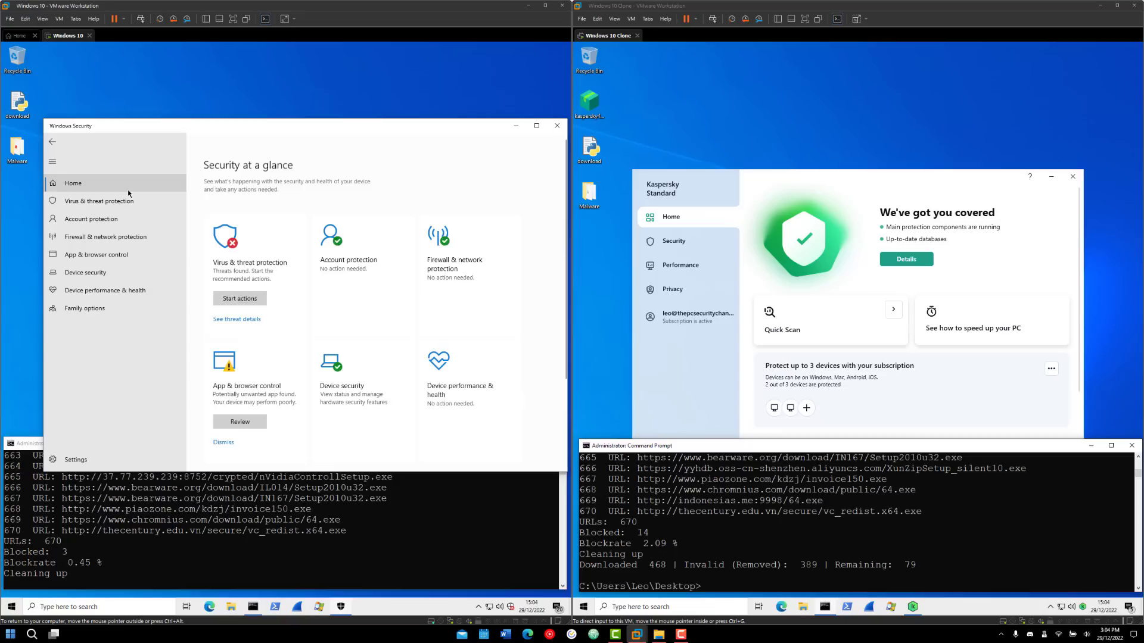
click(238, 417)
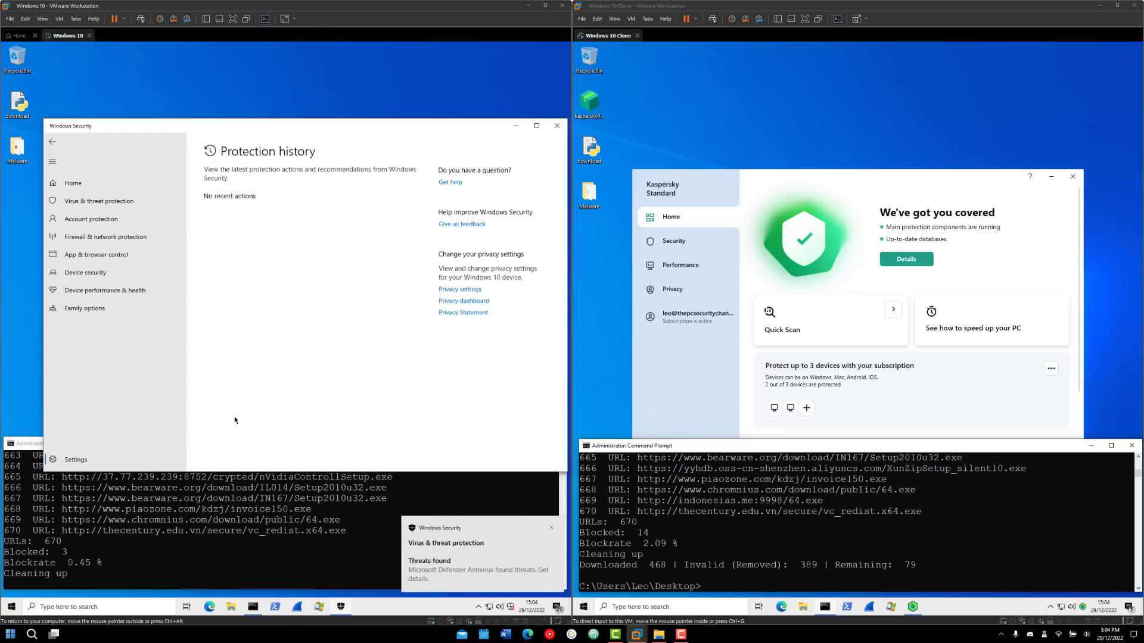
click(392, 234)
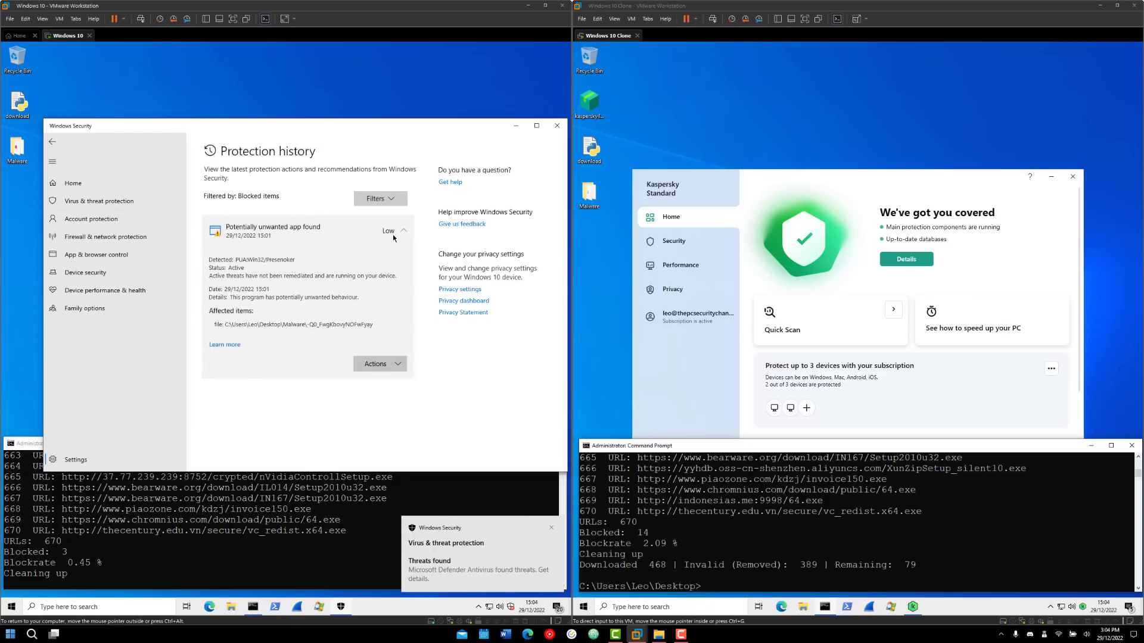
click(362, 365)
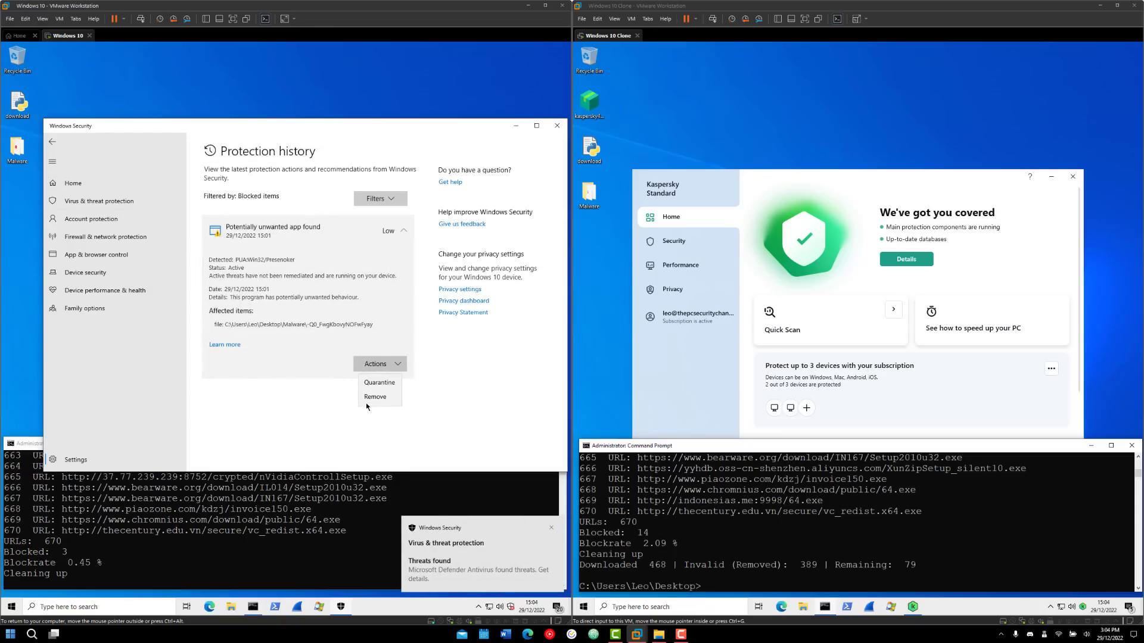
click(366, 400)
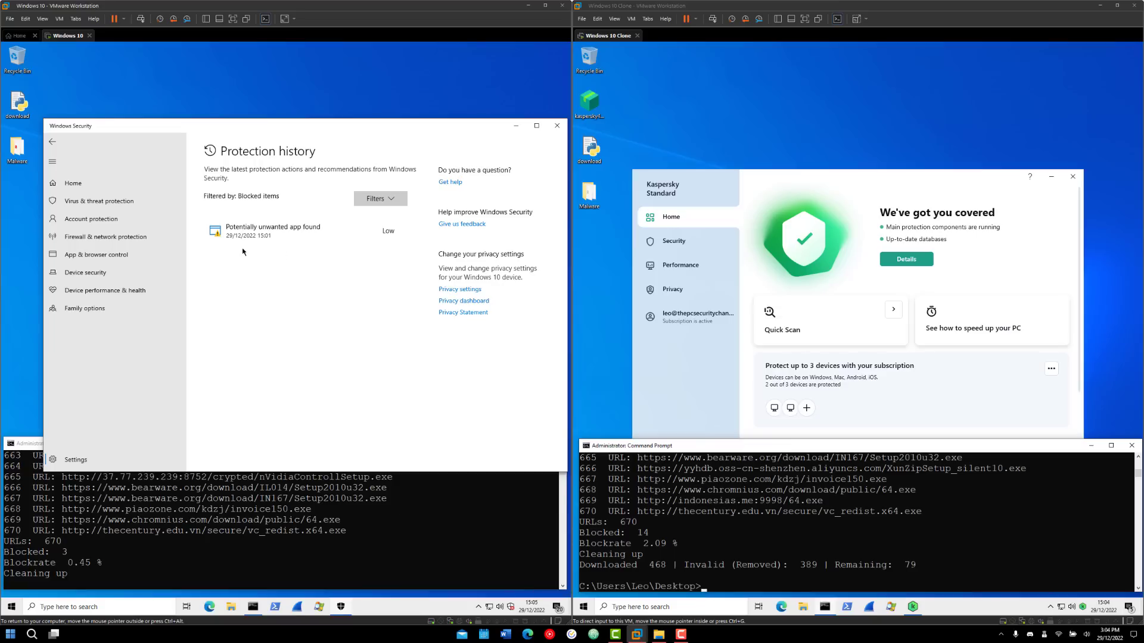
click(374, 237)
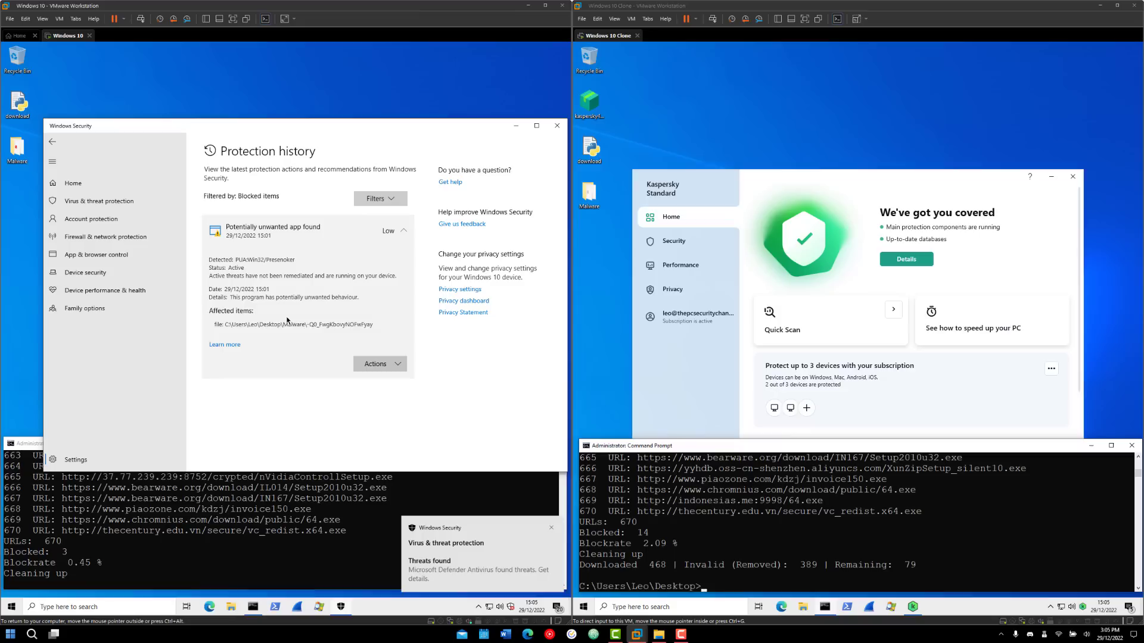
click(372, 363)
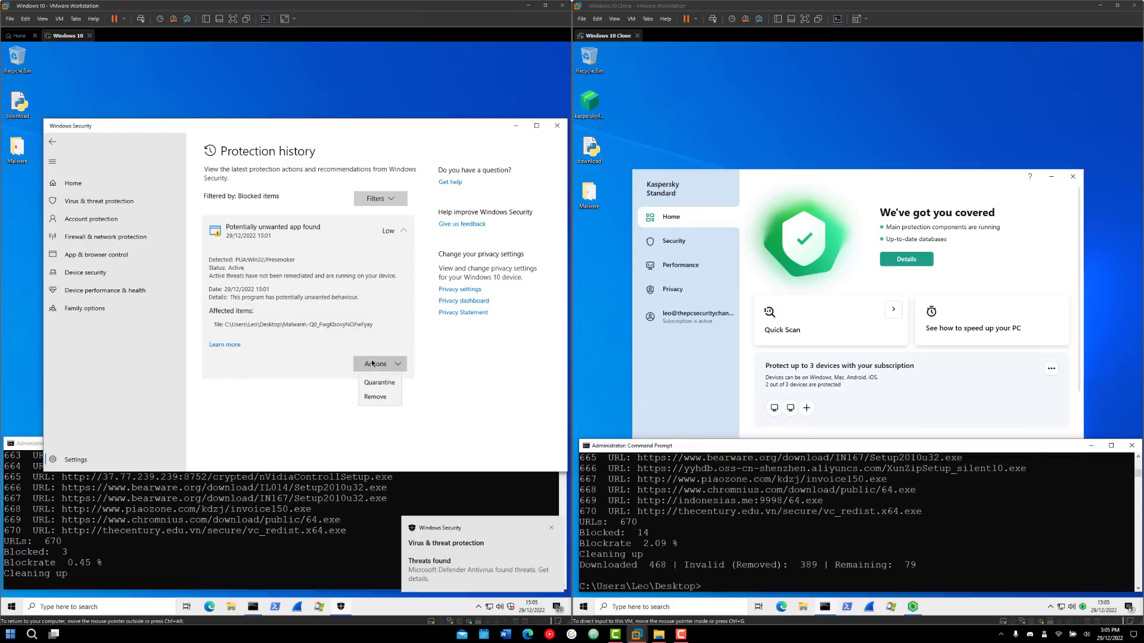
click(379, 397)
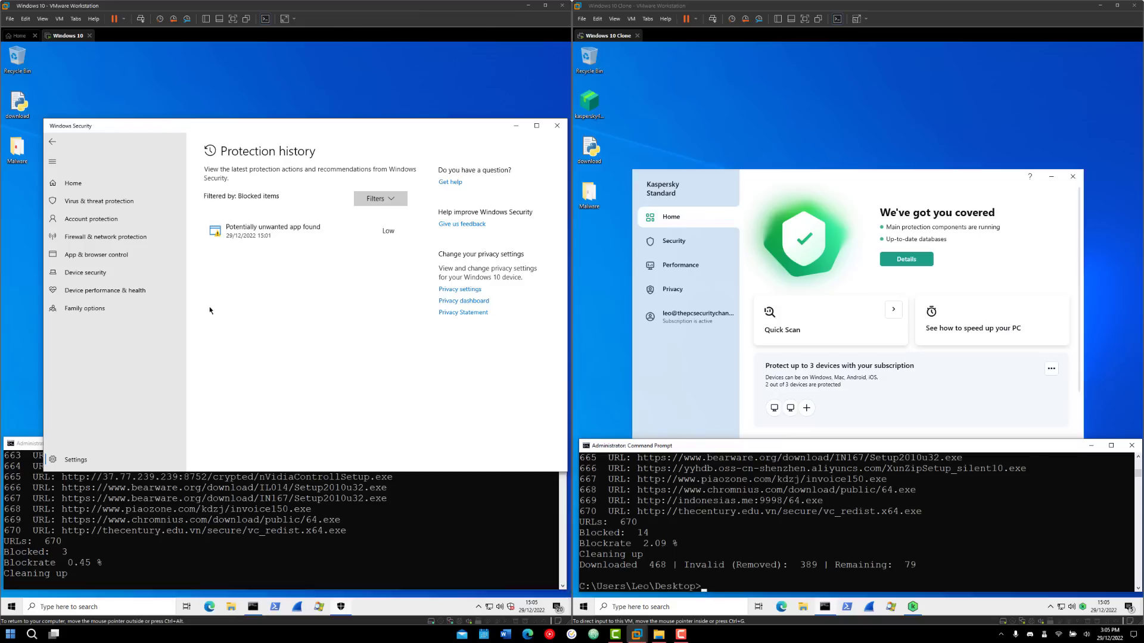
Step: Scroll through the Current threats list, then close Windows Security with Alt+F4
click(84, 201)
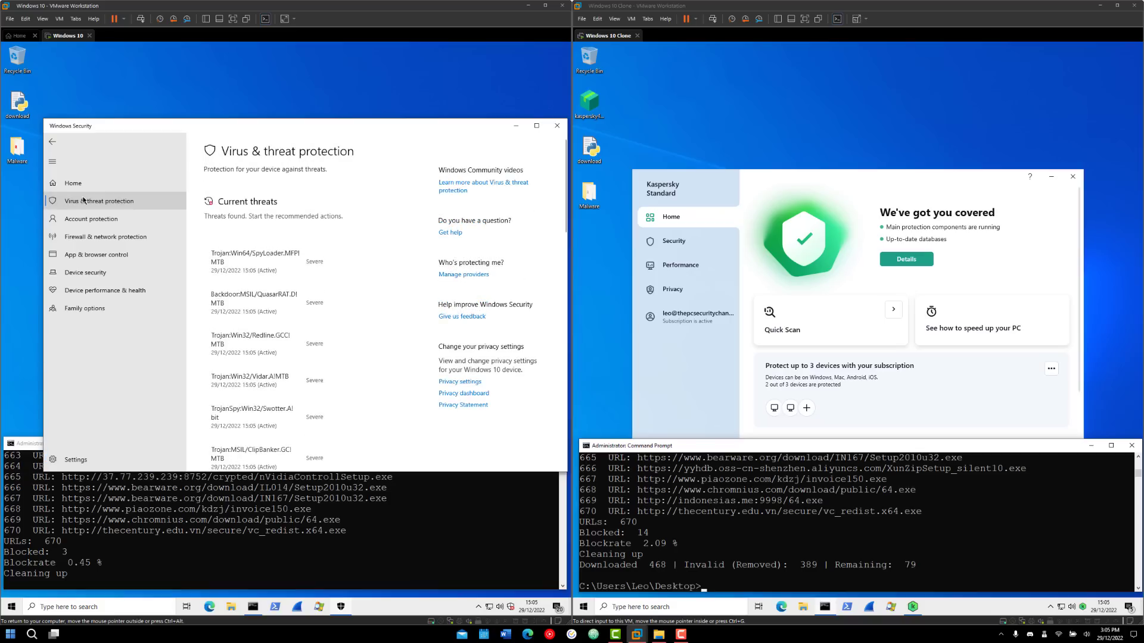
scroll(285, 281, down, 8)
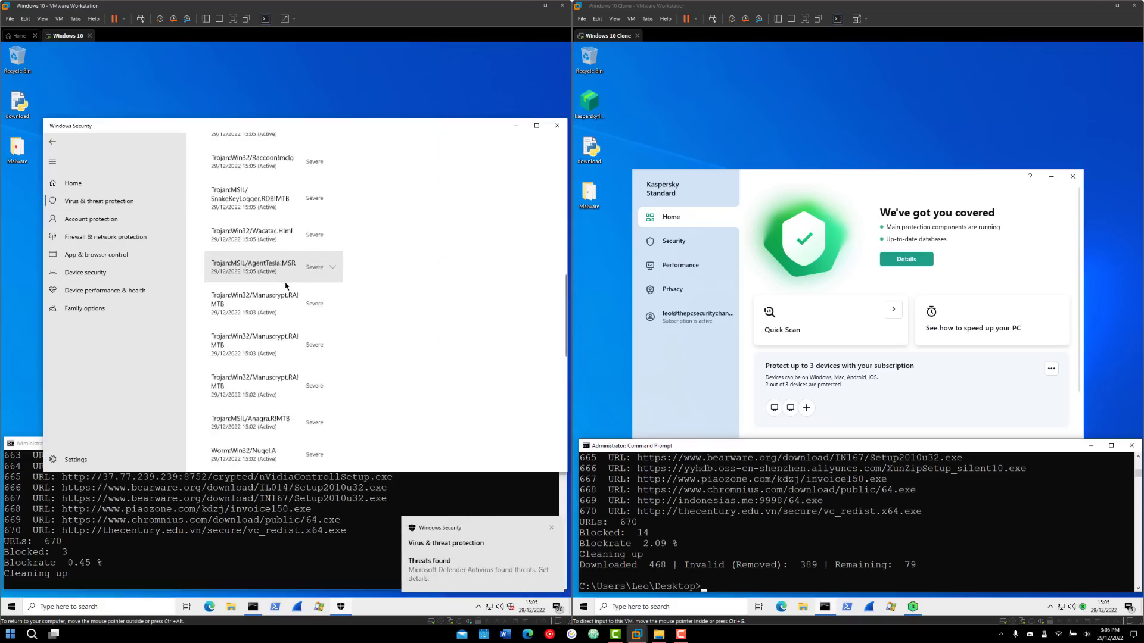
scroll(285, 283, down, 6)
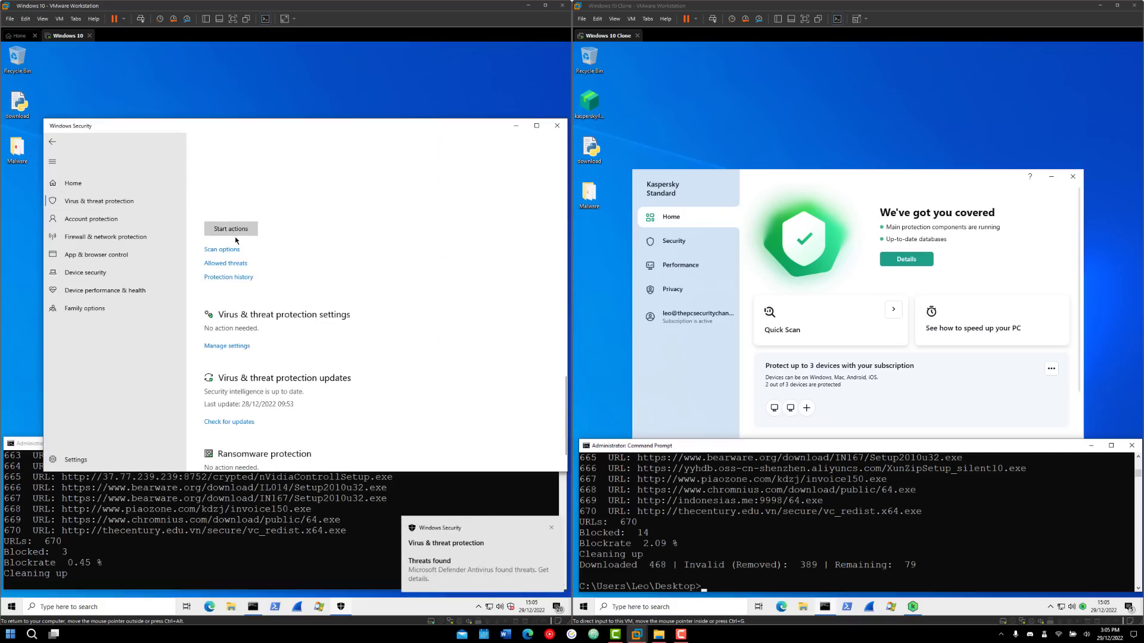
scroll(235, 240, up, 1)
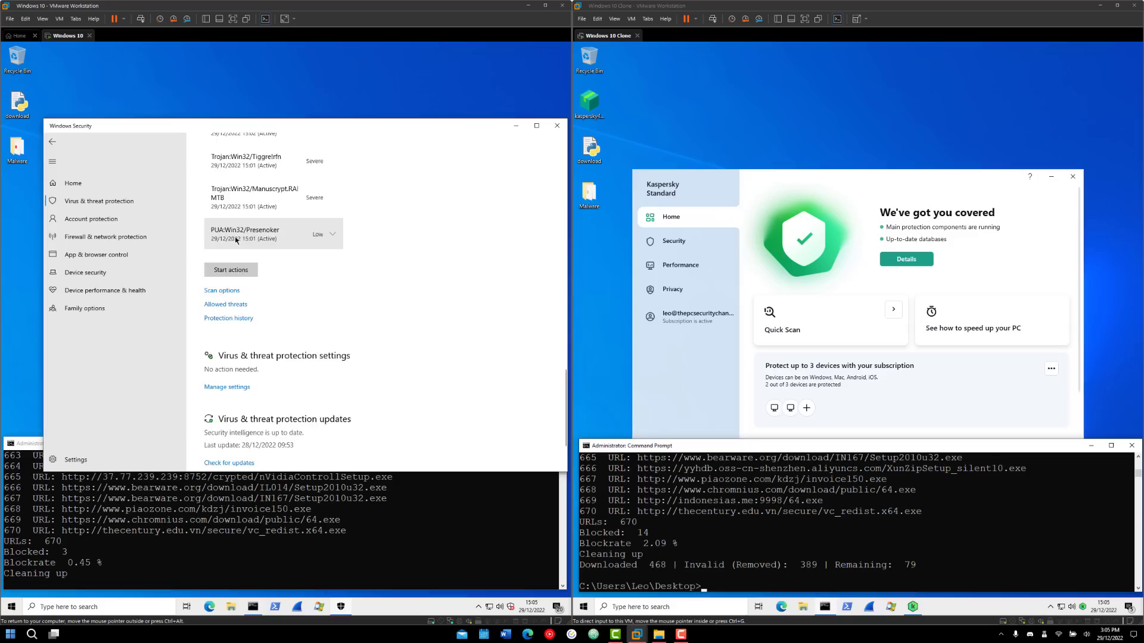
scroll(235, 237, down, 2)
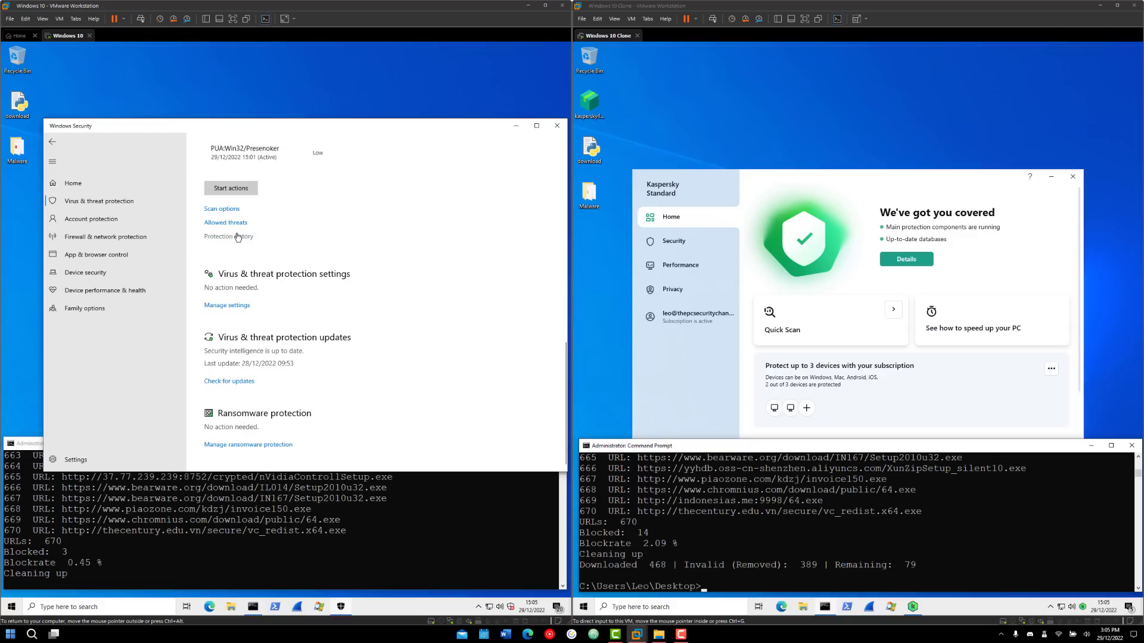
scroll(237, 238, up, 4)
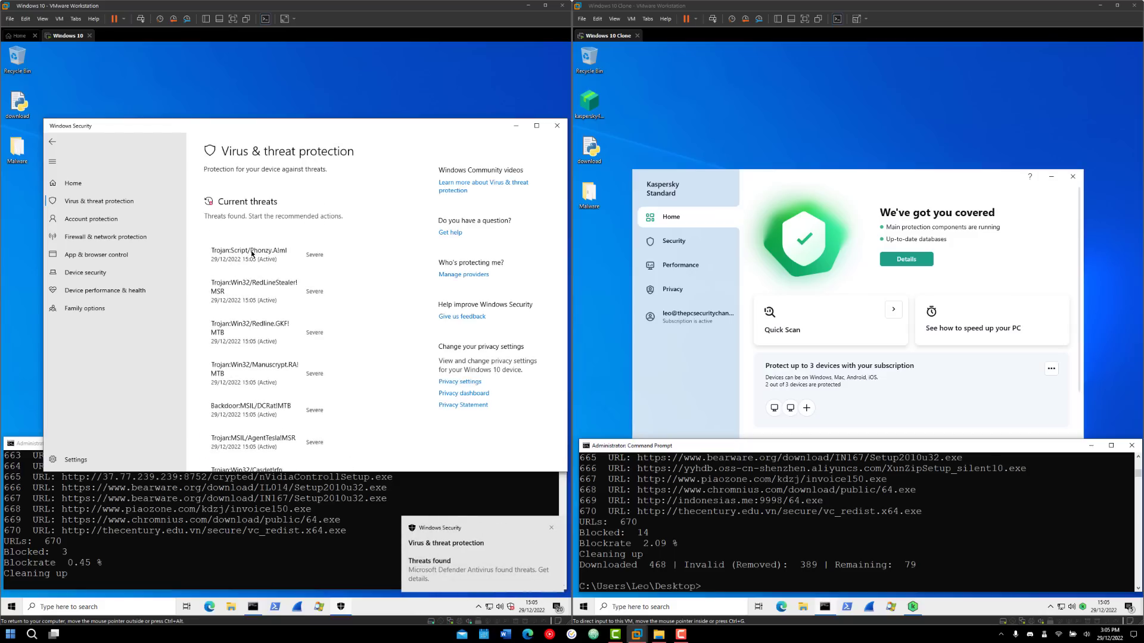
key(alt+F4)
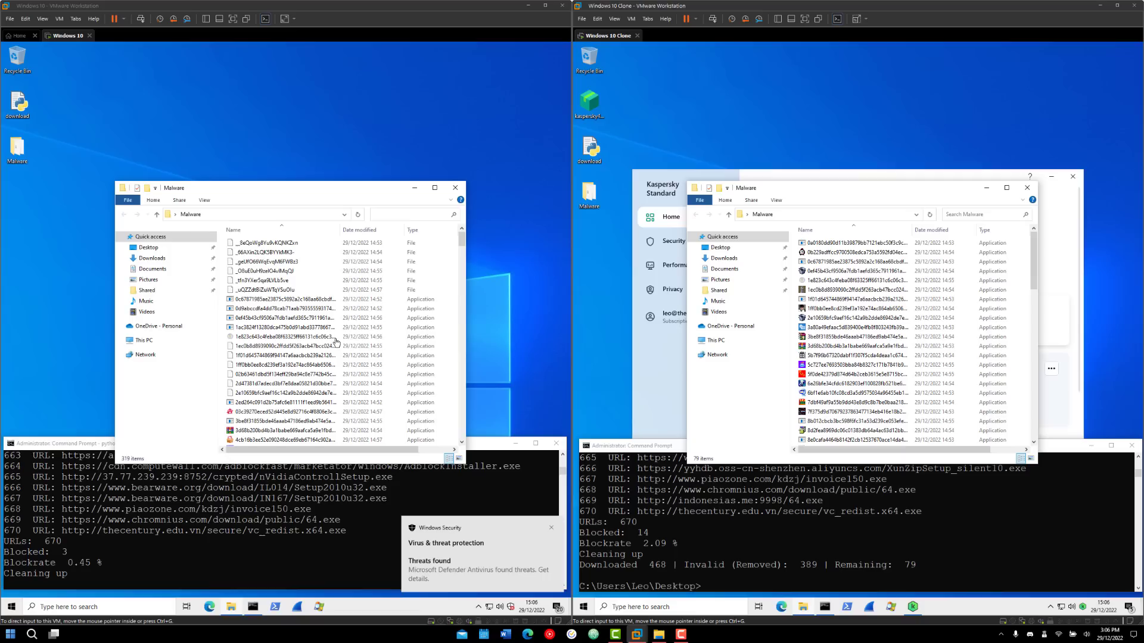
Step: Review the first VM's Malware folder, minimise the clone's folder, then revisit Command Prompt, Explorer and Windows Security
drag(462, 241, 450, 453)
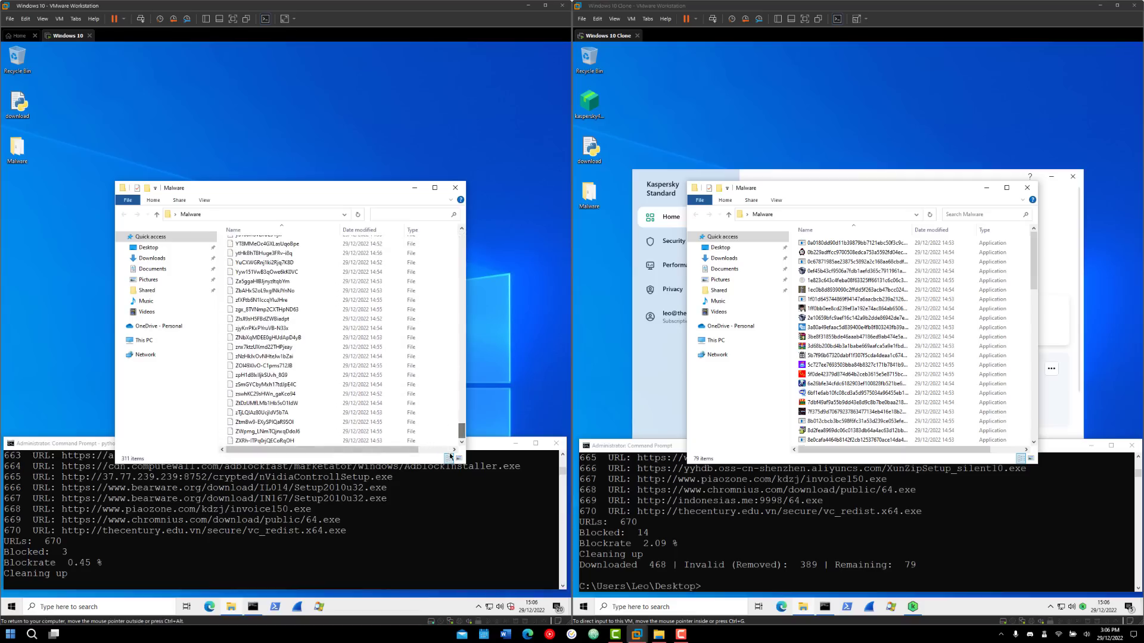
click(986, 188)
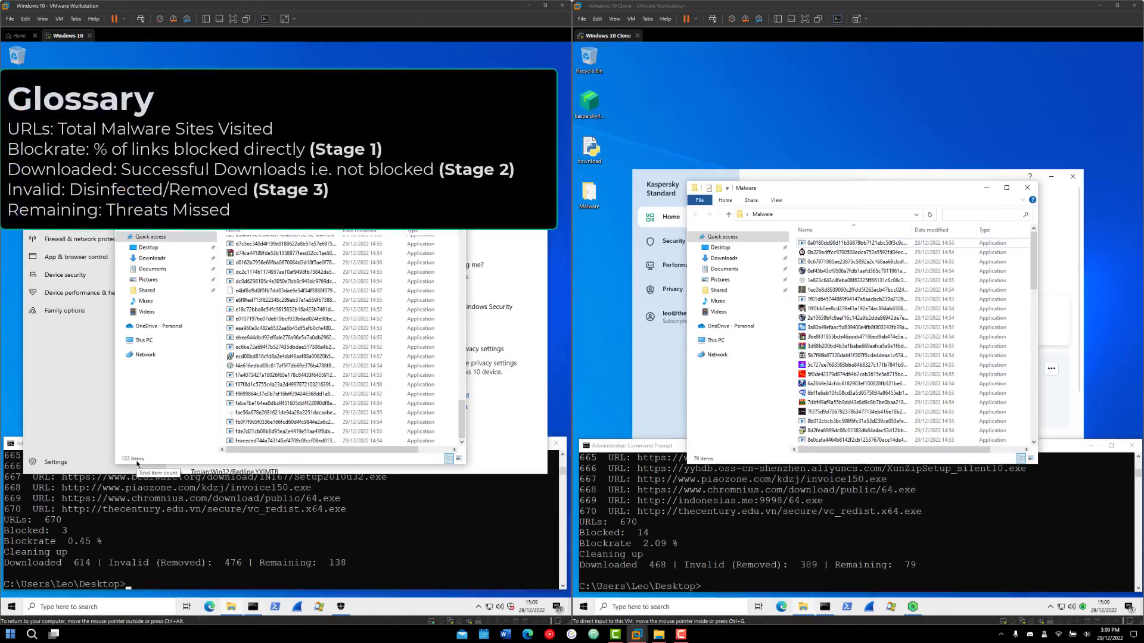
click(128, 548)
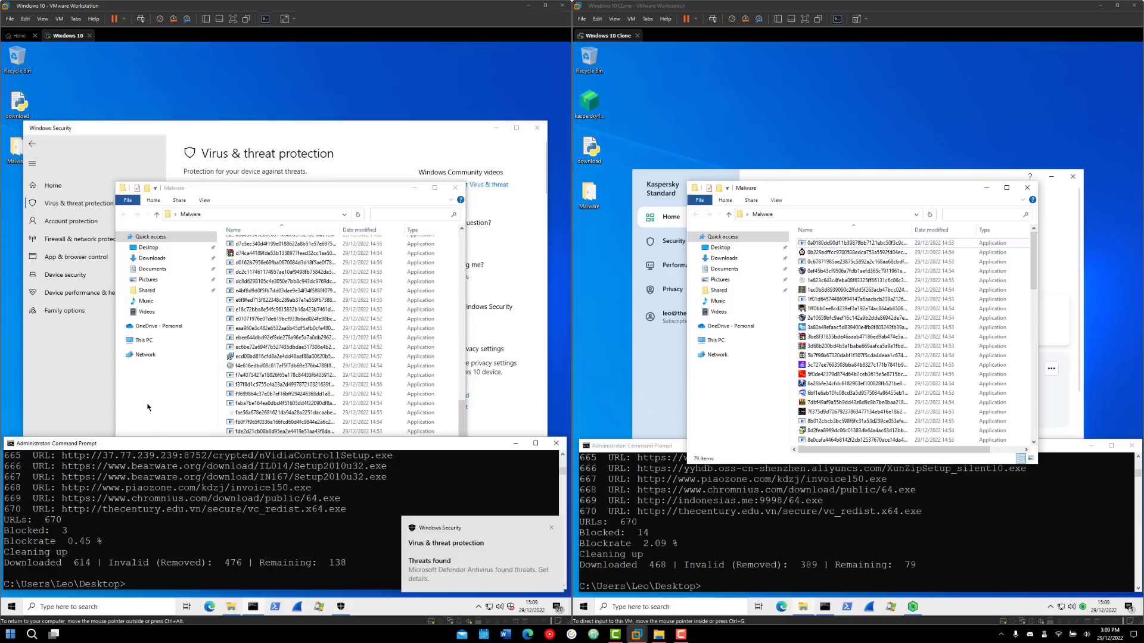
click(145, 399)
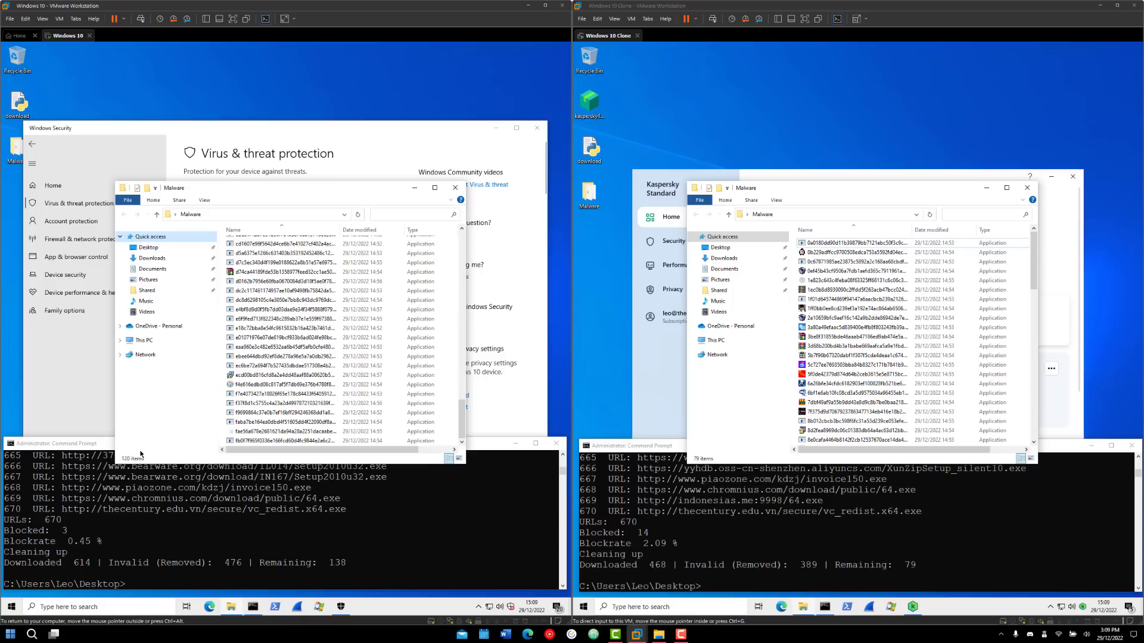
click(68, 386)
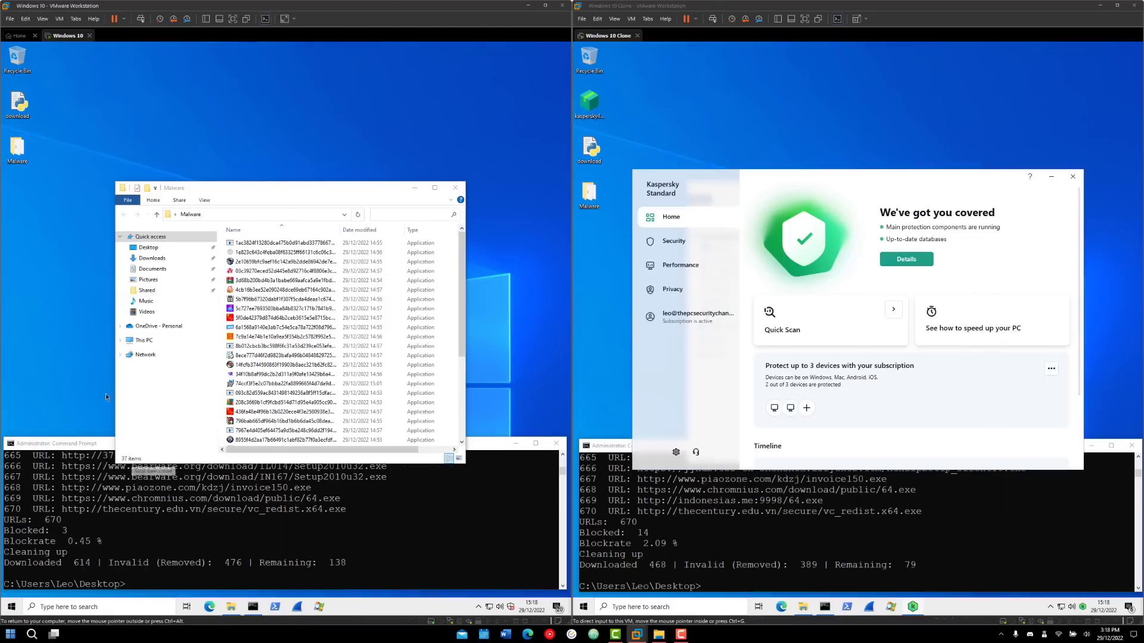
Step: Scan the desktop Malware folder with Microsoft Defender, review Protection history, then close Windows Security
right_click(22, 154)
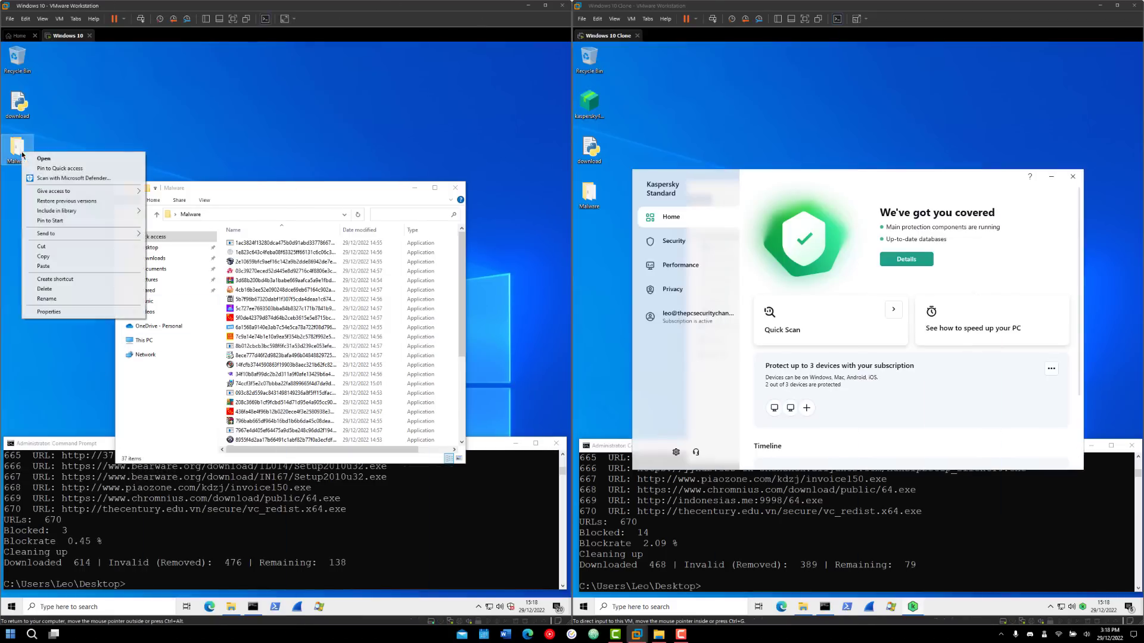
click(55, 179)
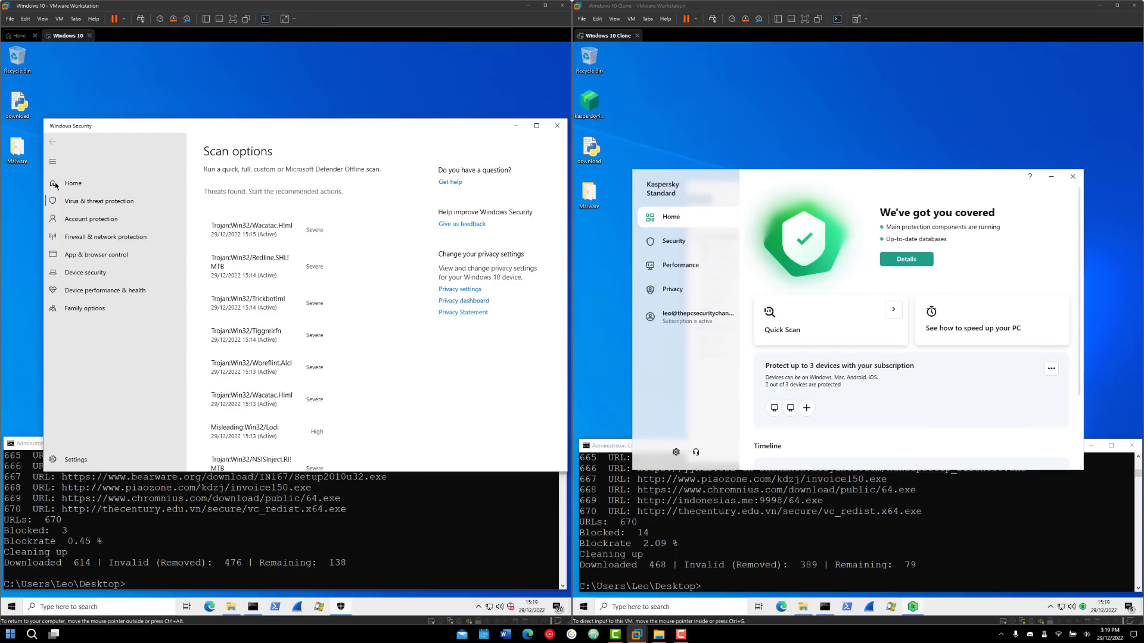
click(56, 185)
click(241, 308)
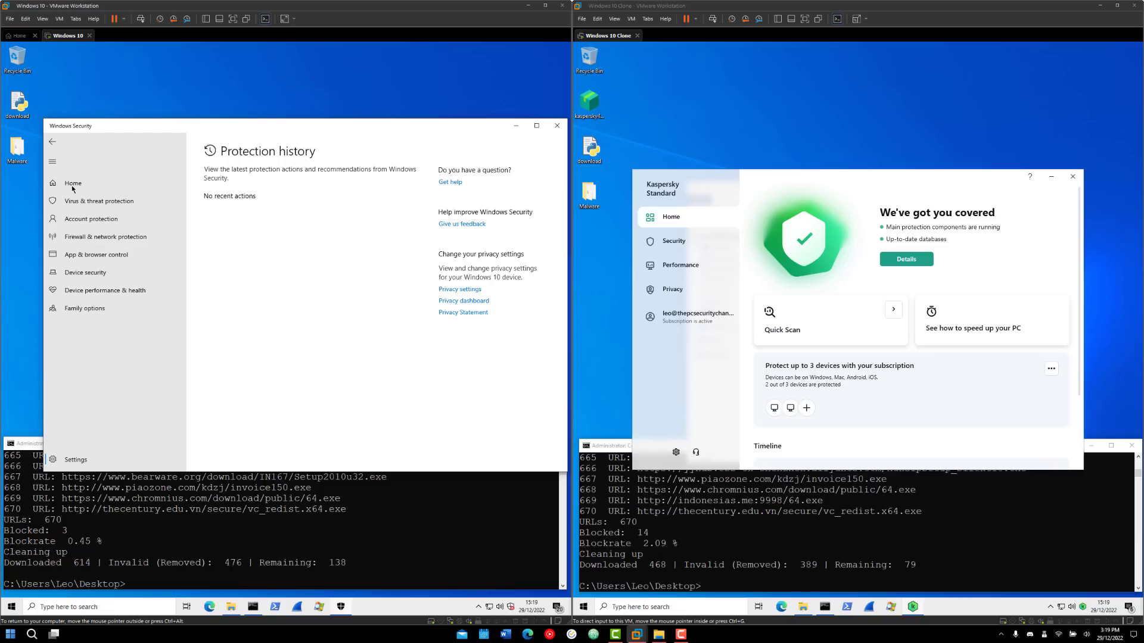
click(340, 606)
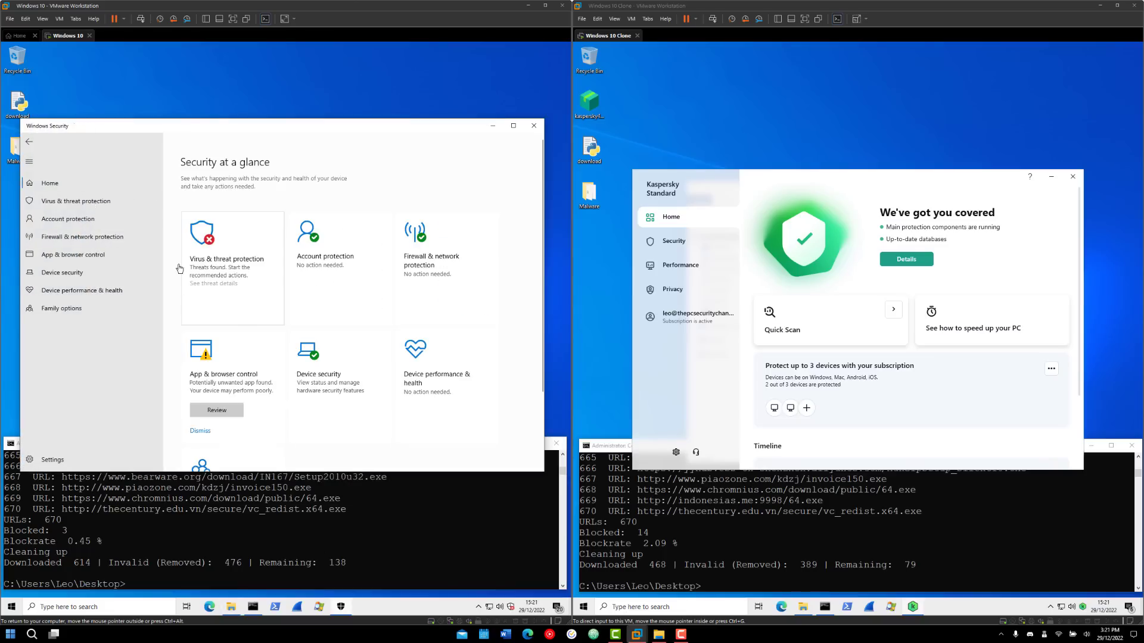
click(534, 126)
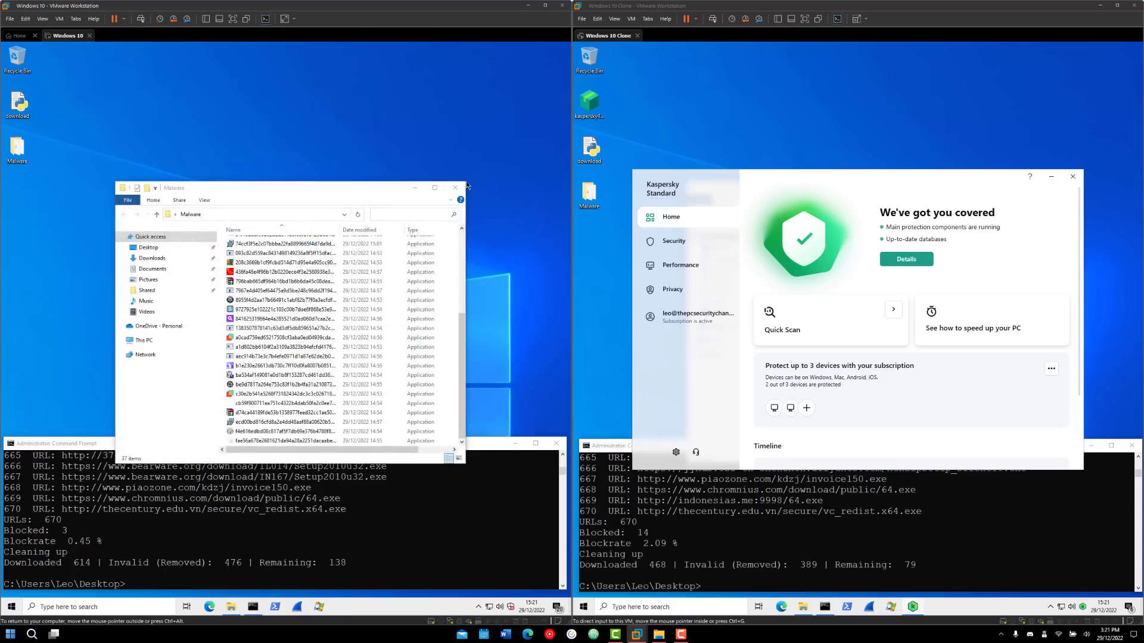
Step: Select the first sample in the Malware folders, bring up the clone's folder, and open a host file browser
click(300, 343)
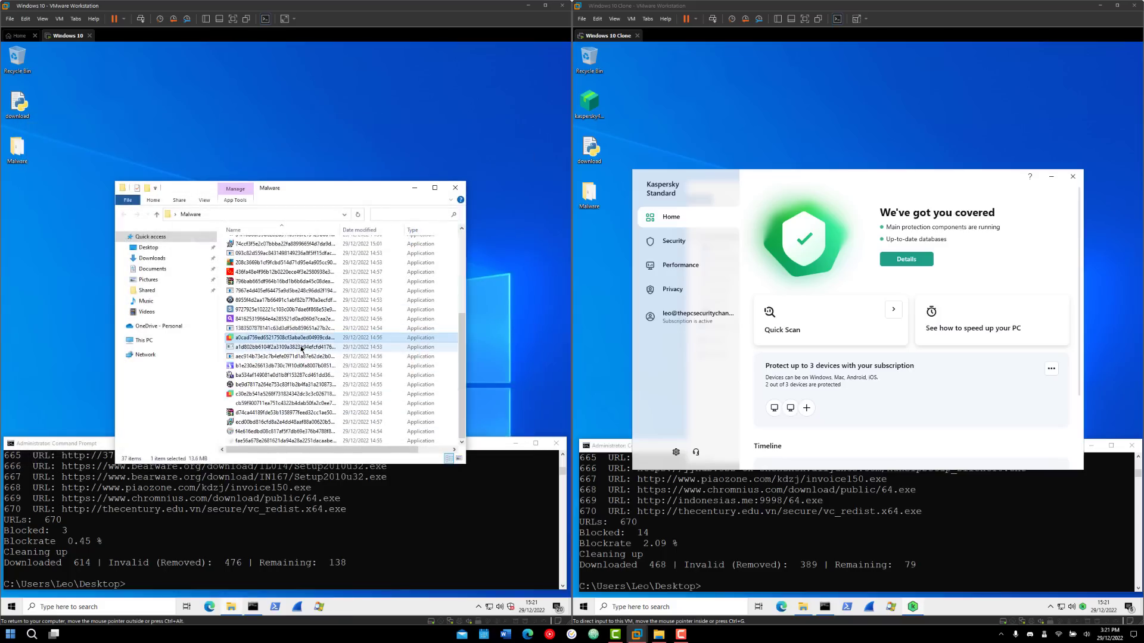
key(Home)
click(803, 607)
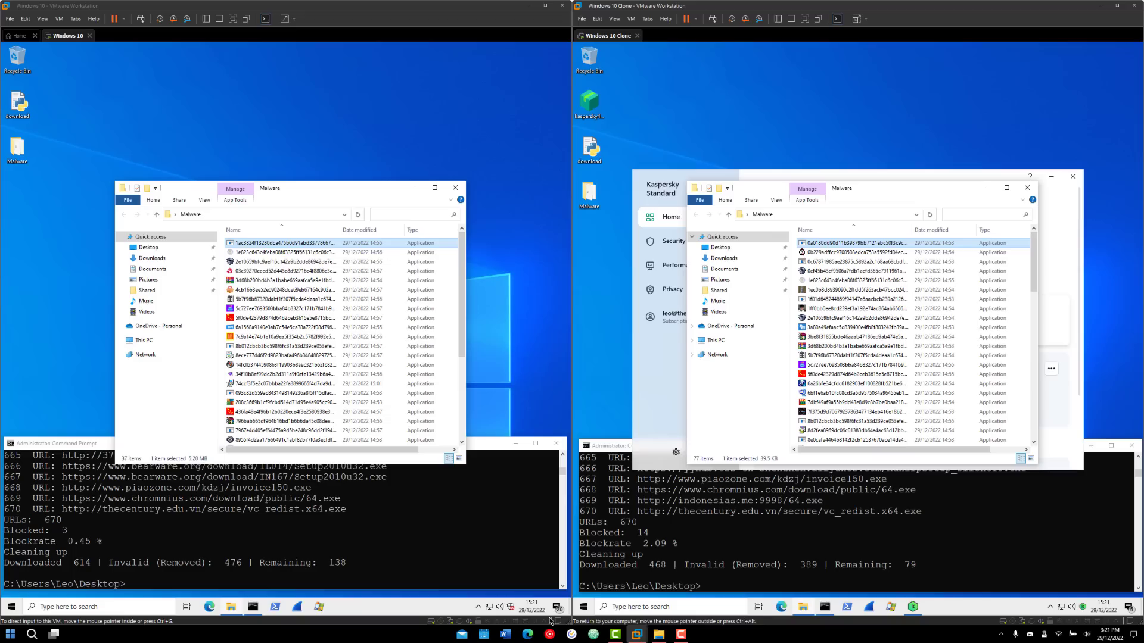
click(658, 634)
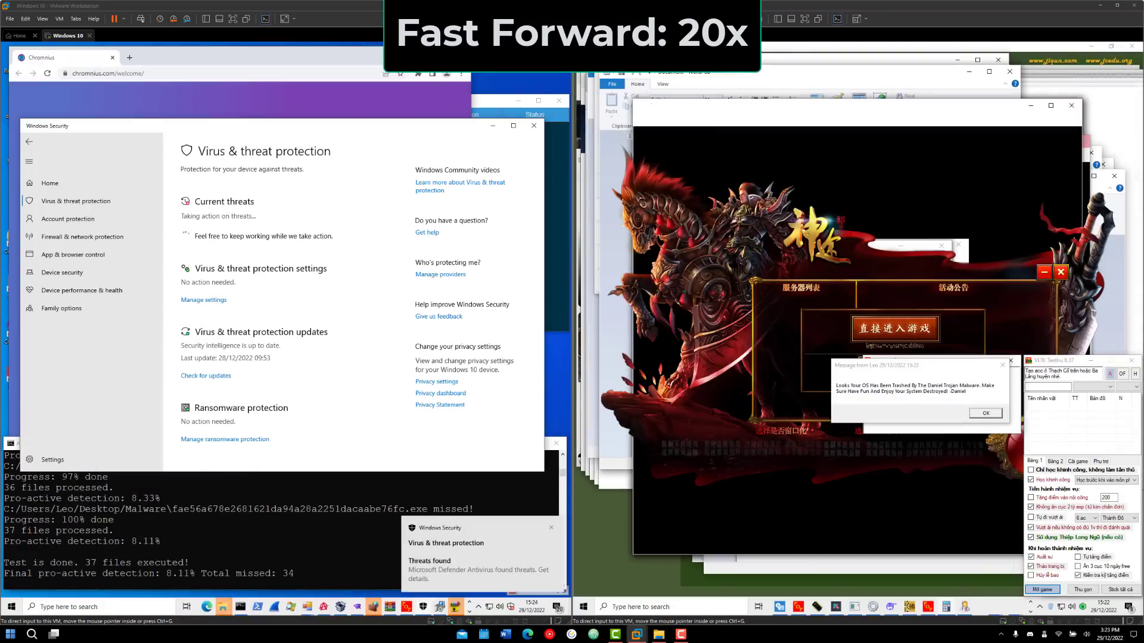
Step: Copy HitmanPro_x64.exe from the host's Lab Tools folder to the Windows 10 VM and start its scan
click(94, 19)
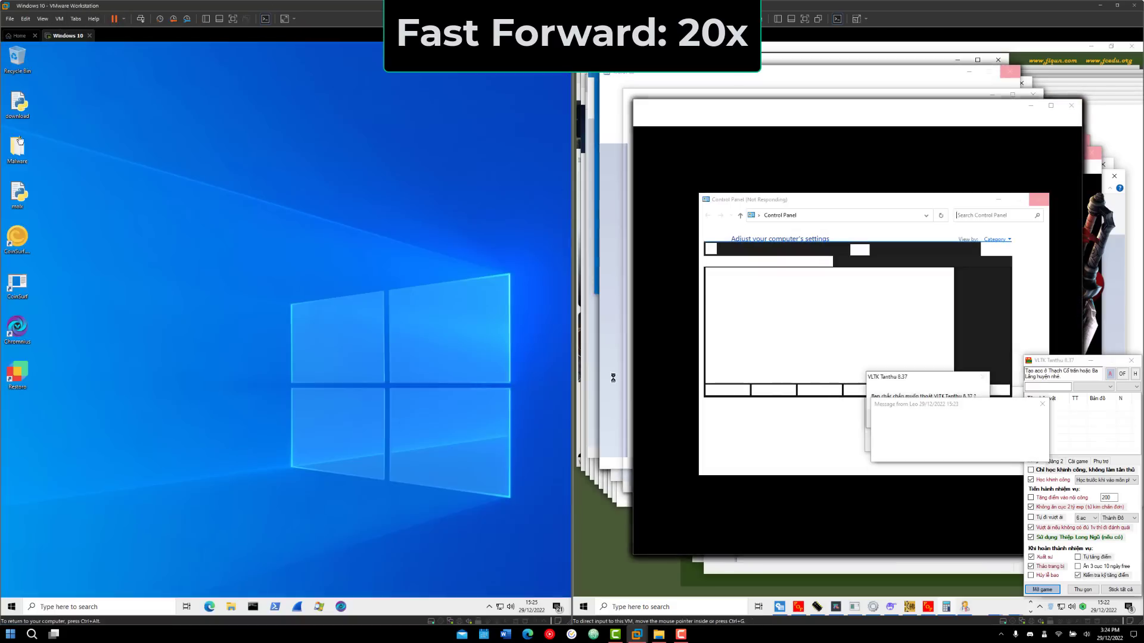
click(230, 607)
click(271, 427)
click(411, 481)
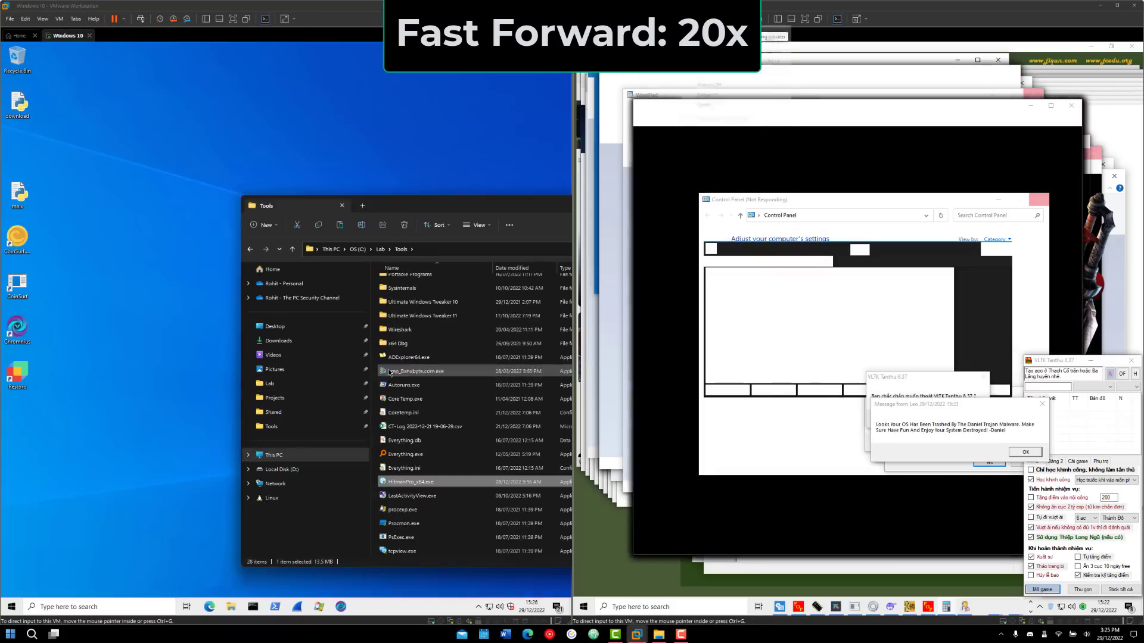
click(342, 206)
drag(17, 419, 17, 158)
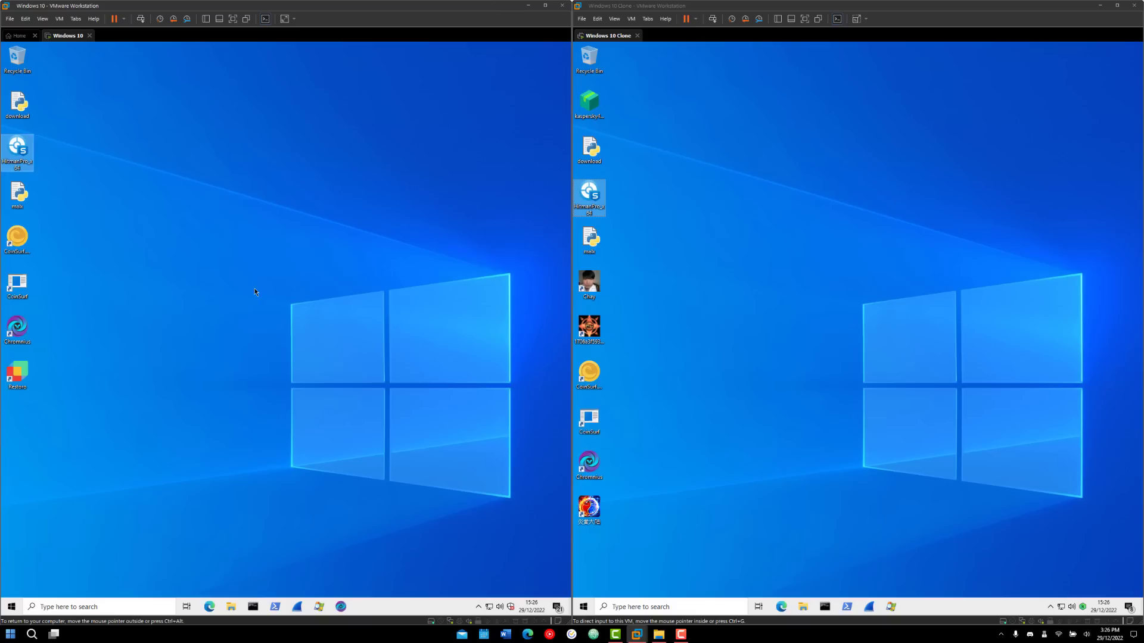
key(Return)
click(369, 437)
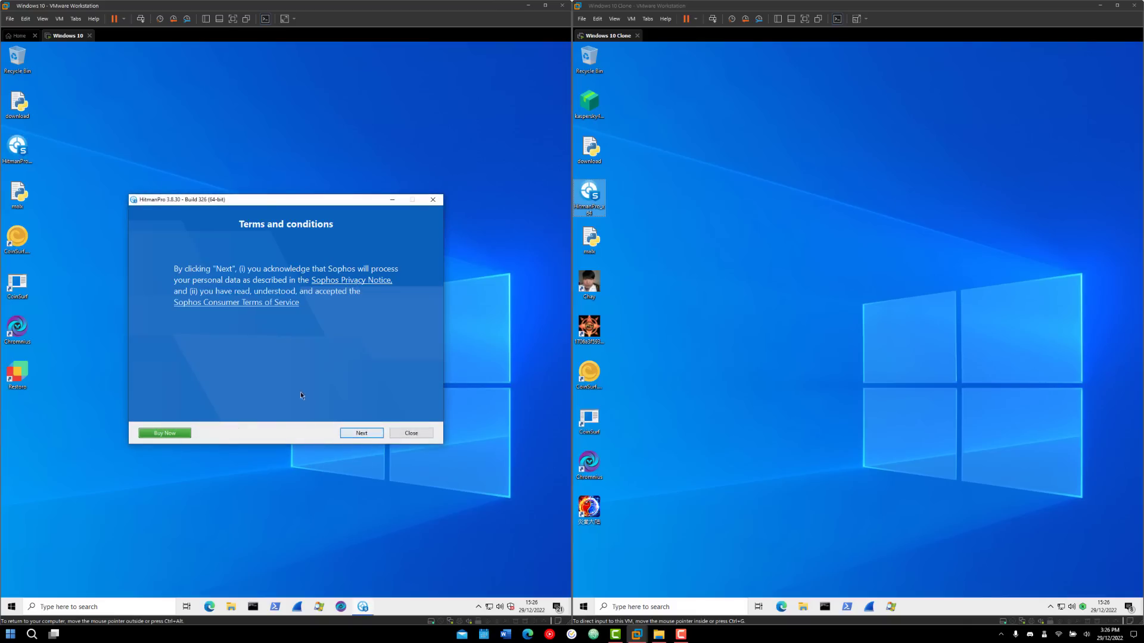
click(365, 434)
Step: Launch HitmanPro in the clone VM, accept the terms, and start a one-time scan
double_click(595, 195)
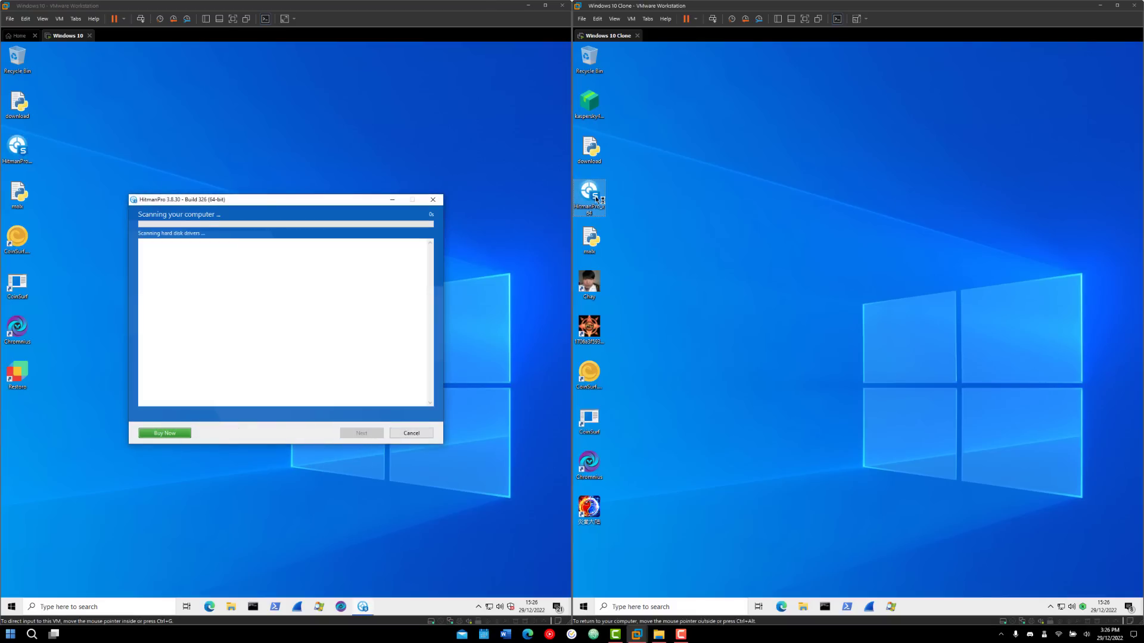
click(921, 435)
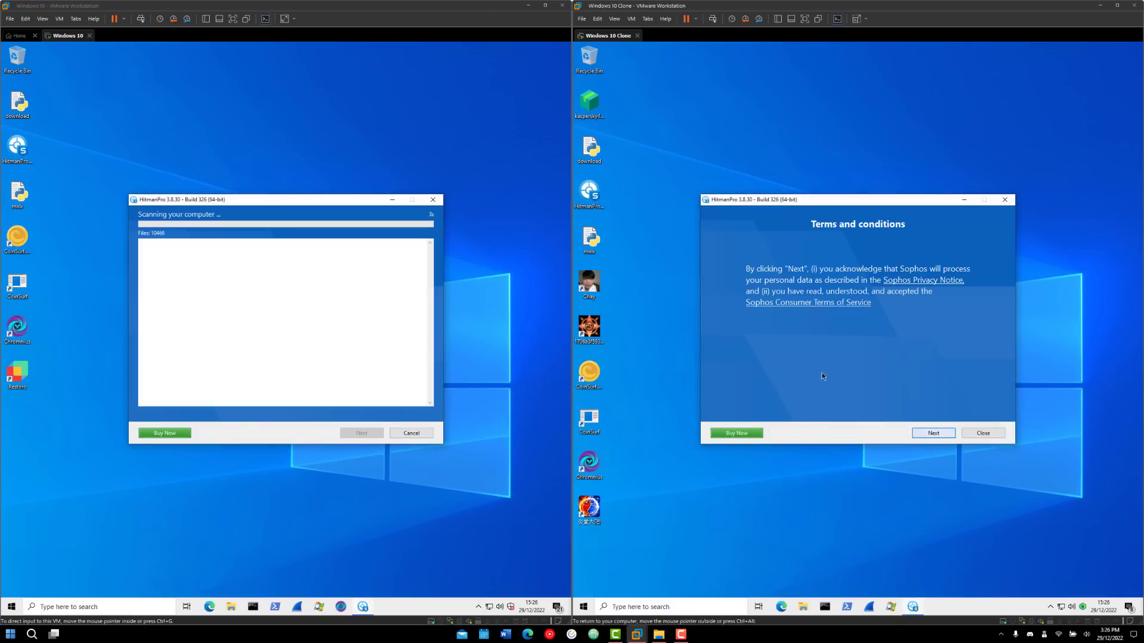
click(927, 435)
click(740, 303)
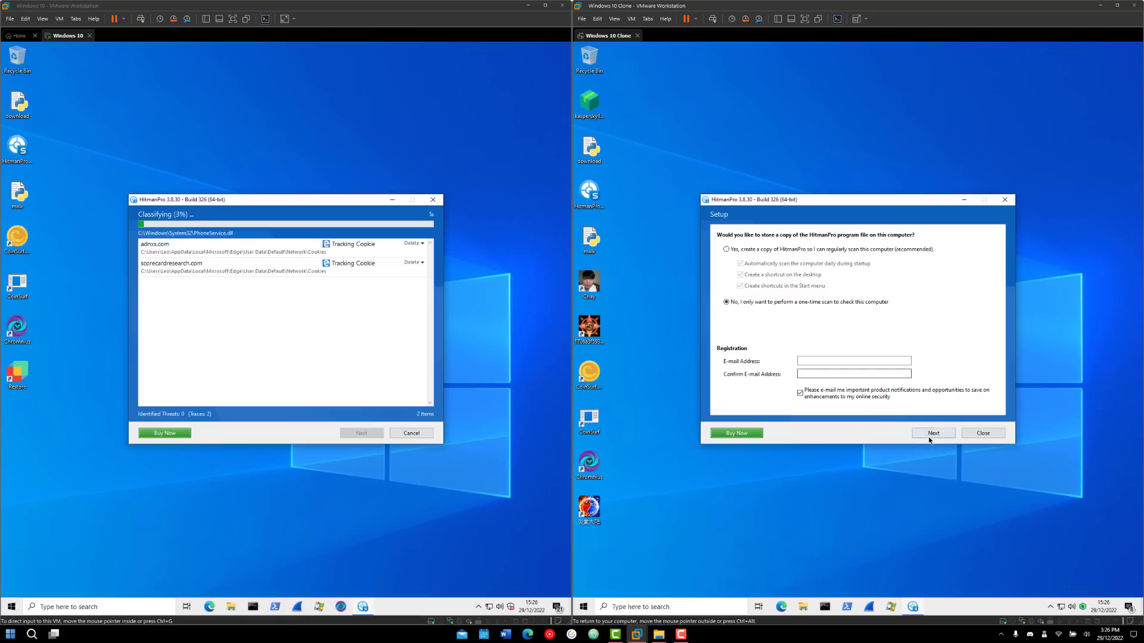
click(931, 433)
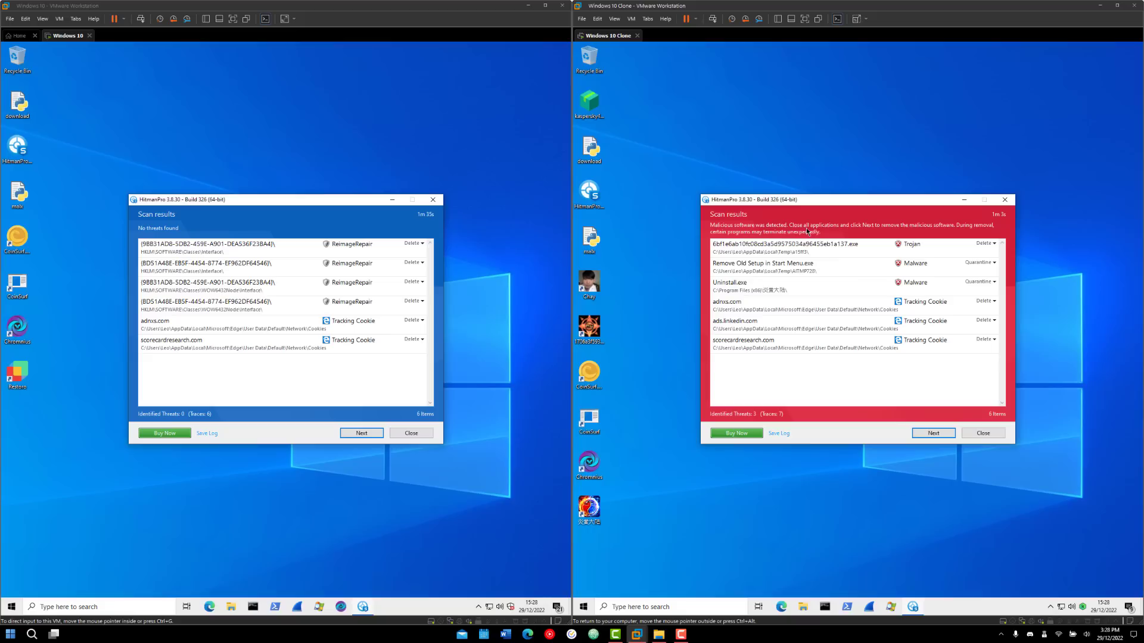
Step: Review the Uninstall.exe and Remove Old Setup detections, then dismiss the Missing Shortcut and Thông báo notices
click(775, 289)
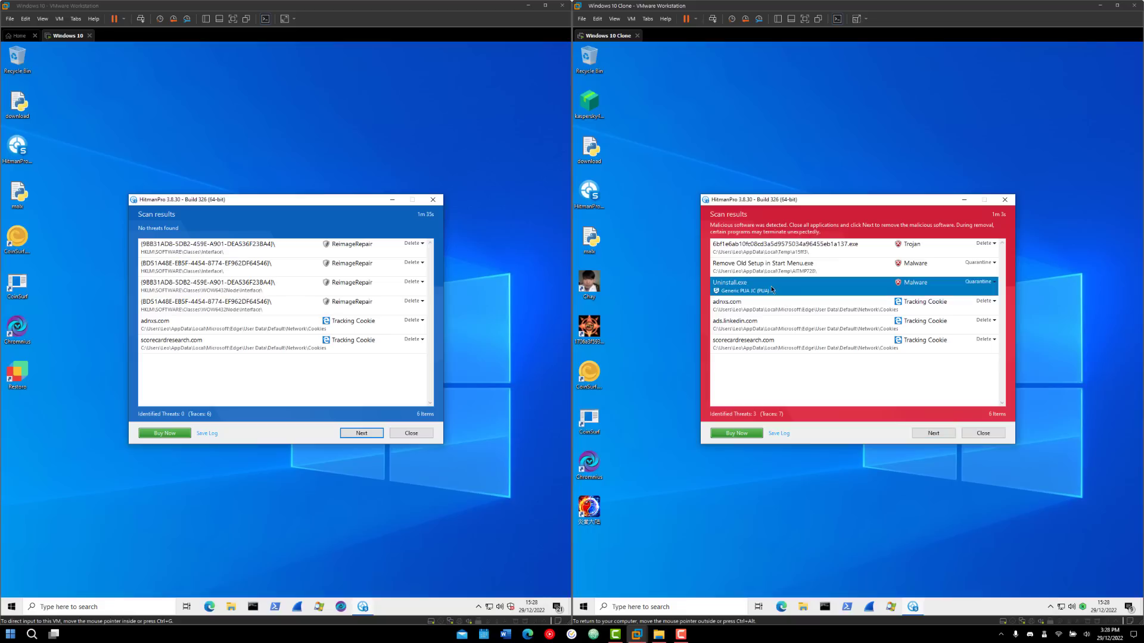
click(769, 271)
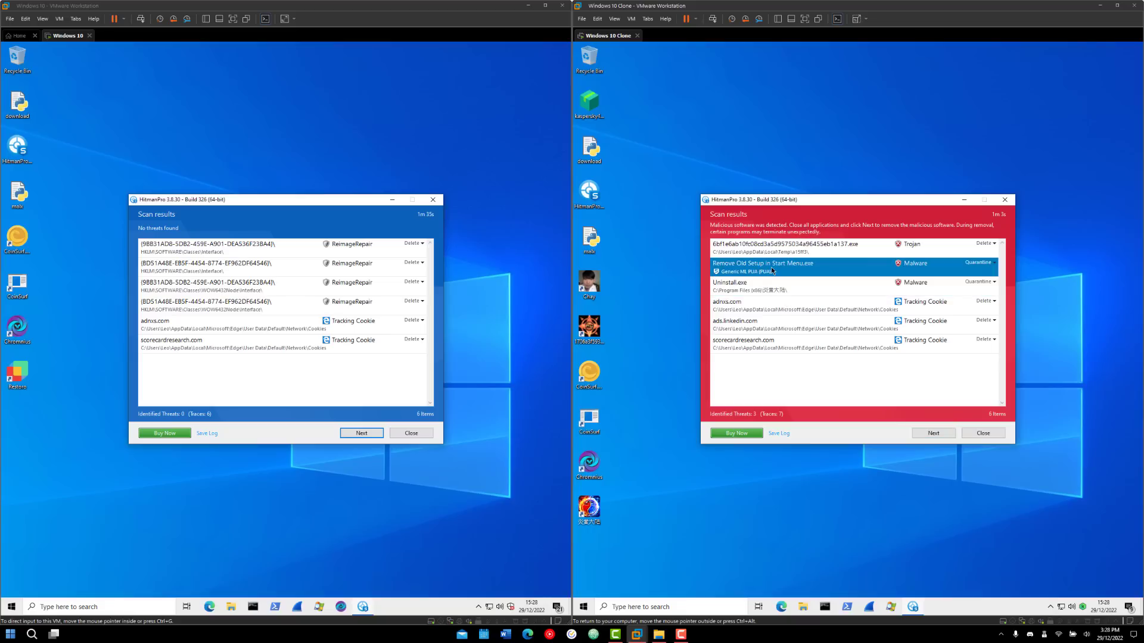
click(764, 290)
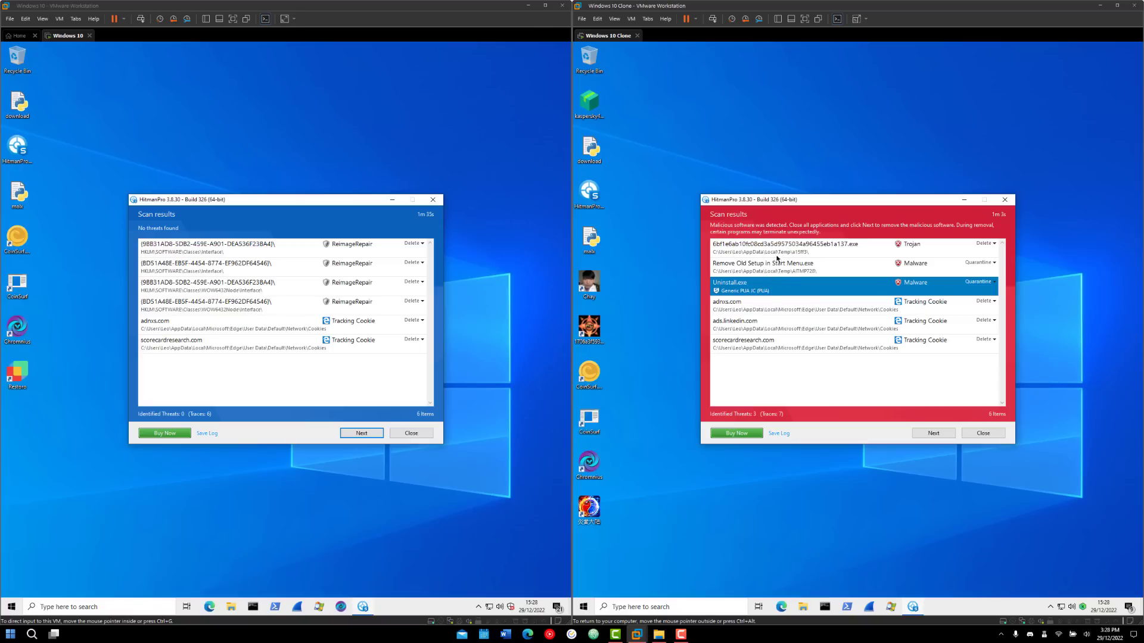
click(617, 350)
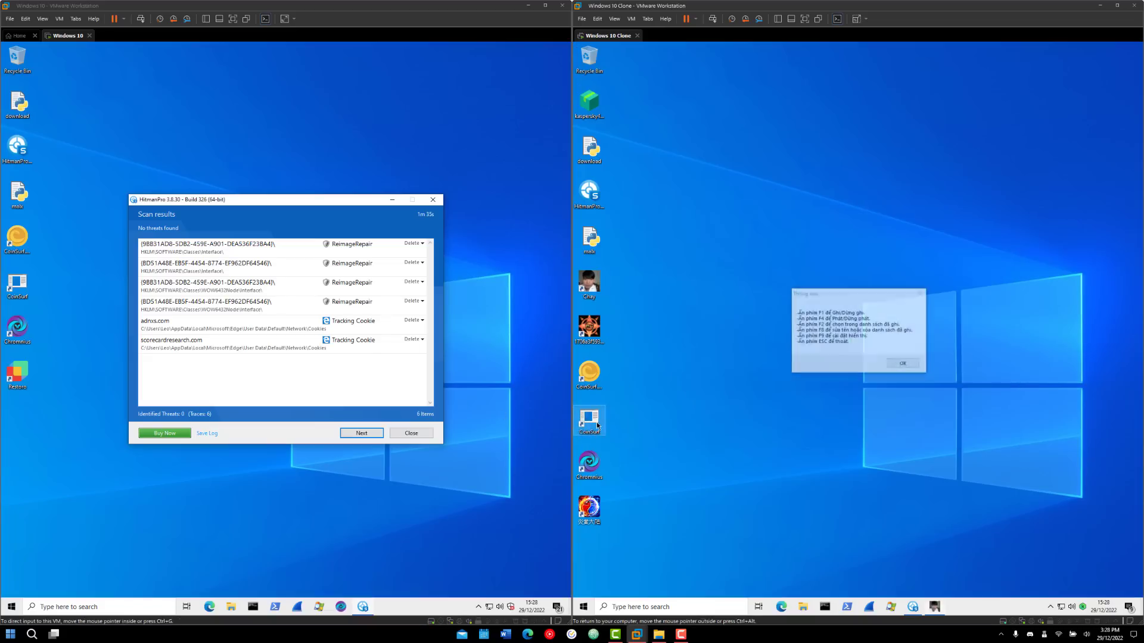
click(912, 339)
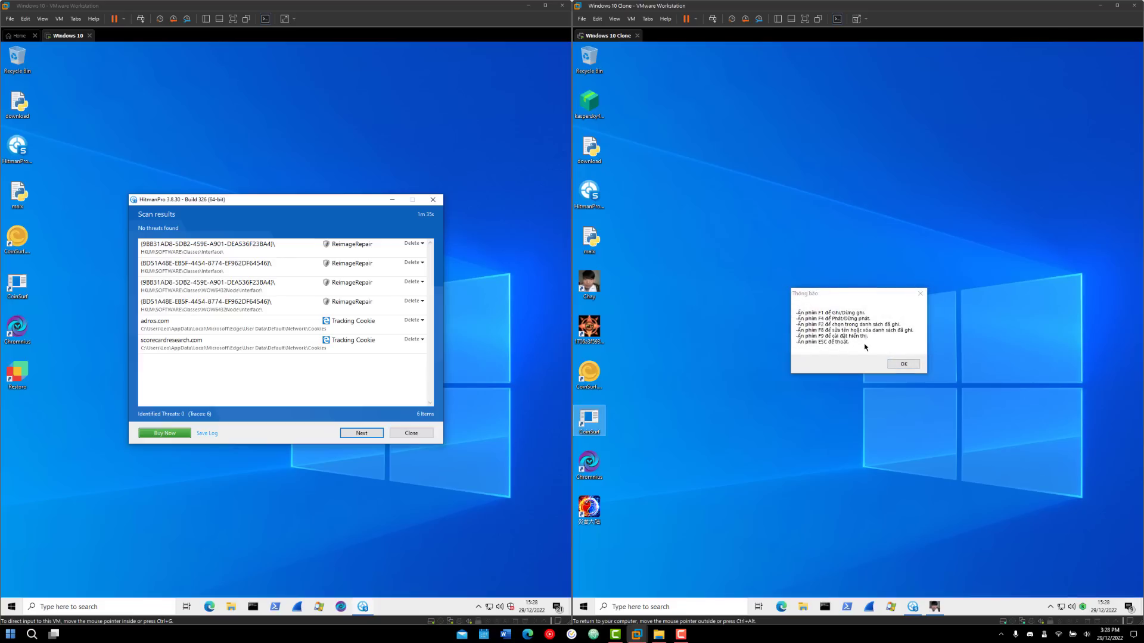
click(903, 364)
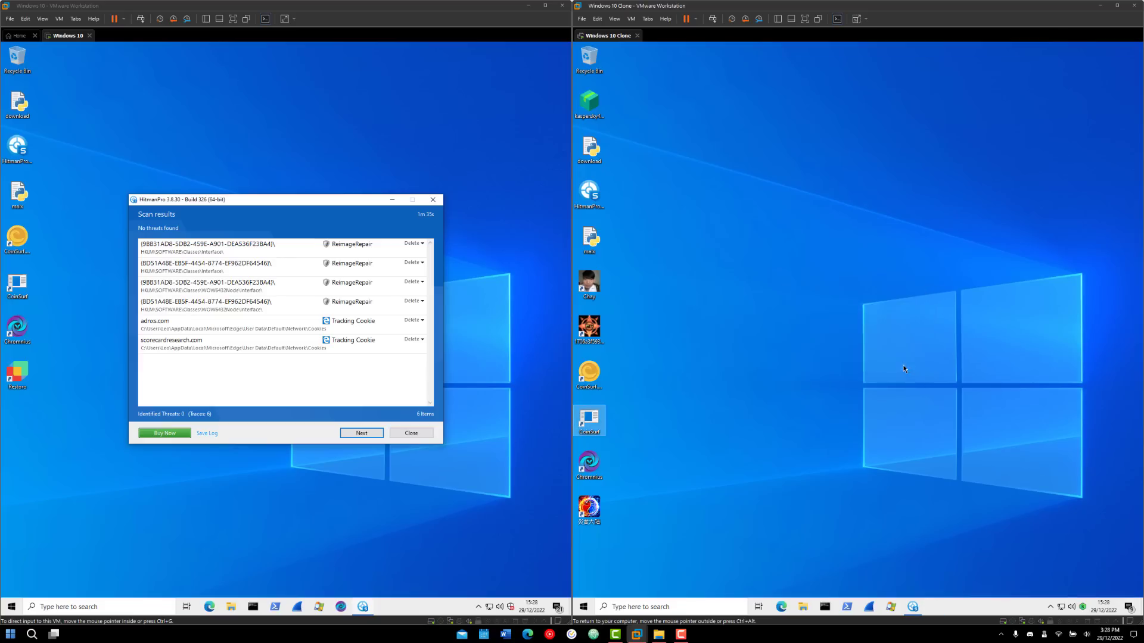
Step: Exit the paused background script from the tray, then re-inspect the Uninstall.exe and adnxs.com cookie detections
click(915, 608)
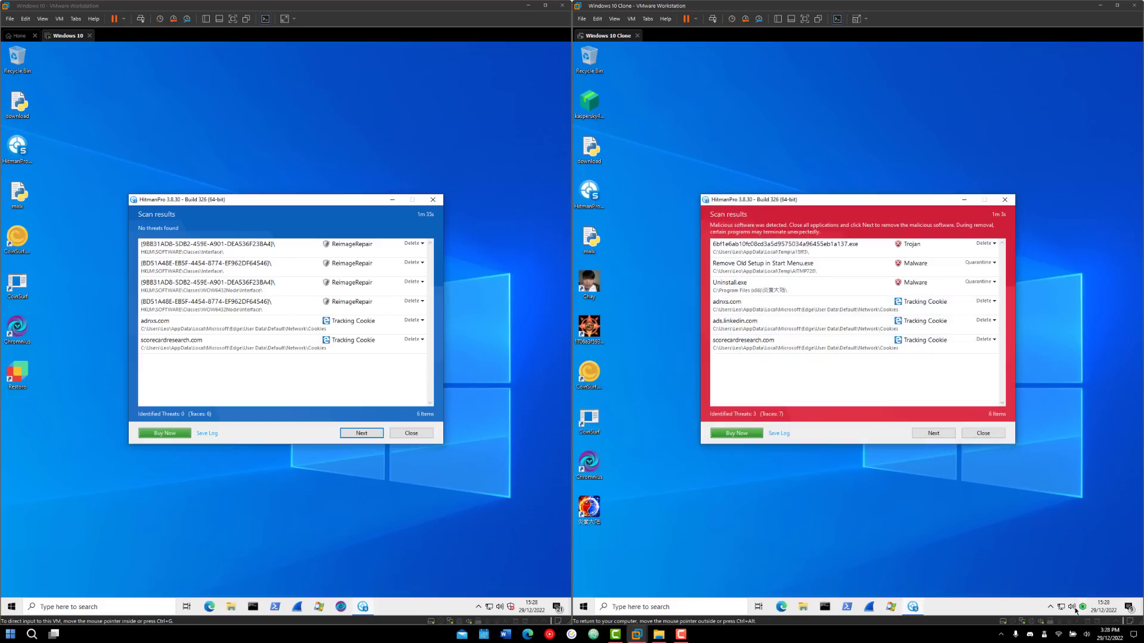
click(1050, 606)
right_click(1032, 589)
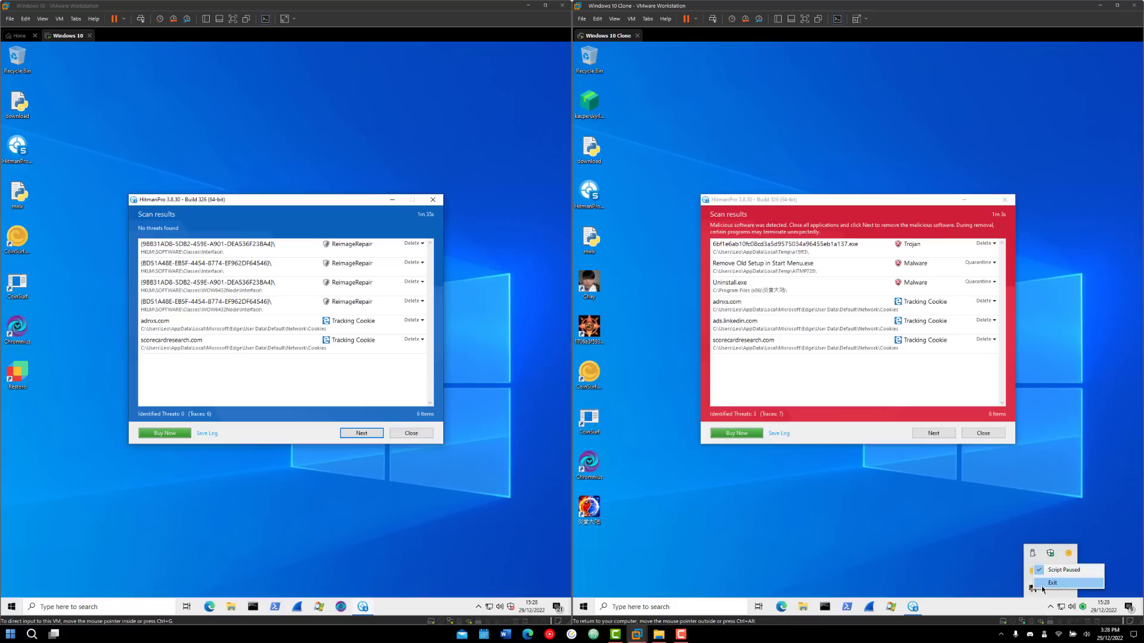
click(1044, 587)
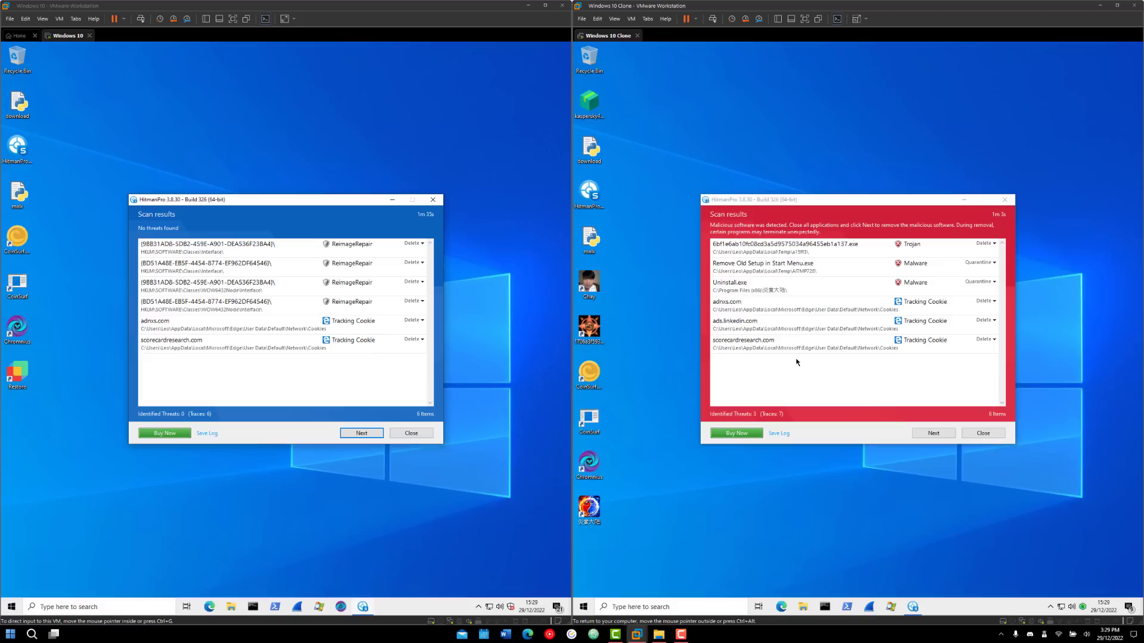
click(785, 294)
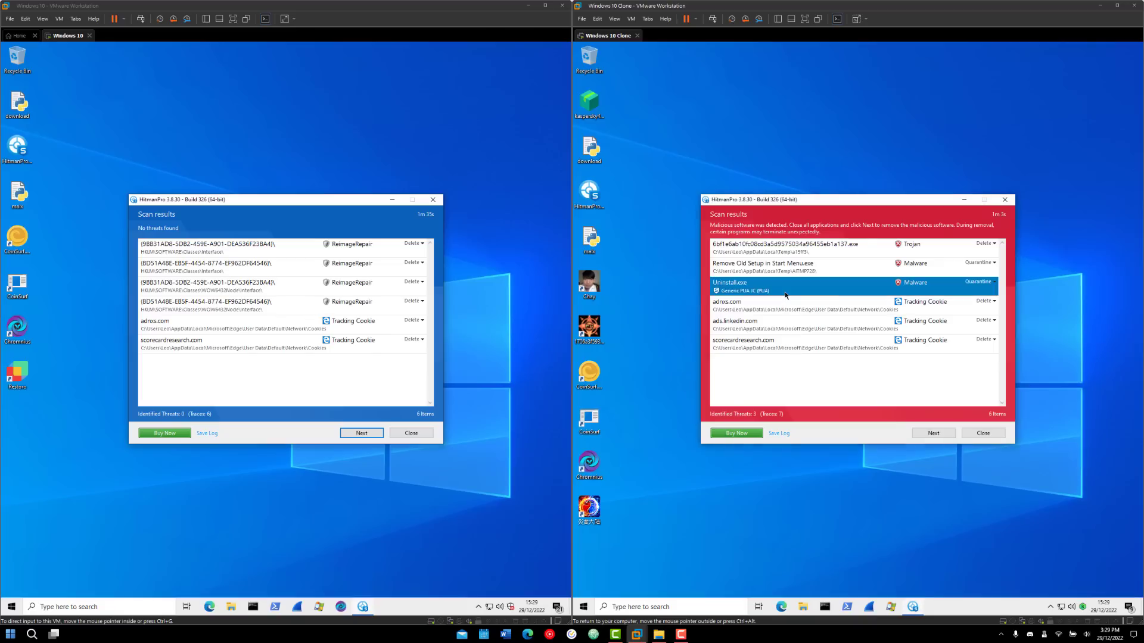
click(748, 308)
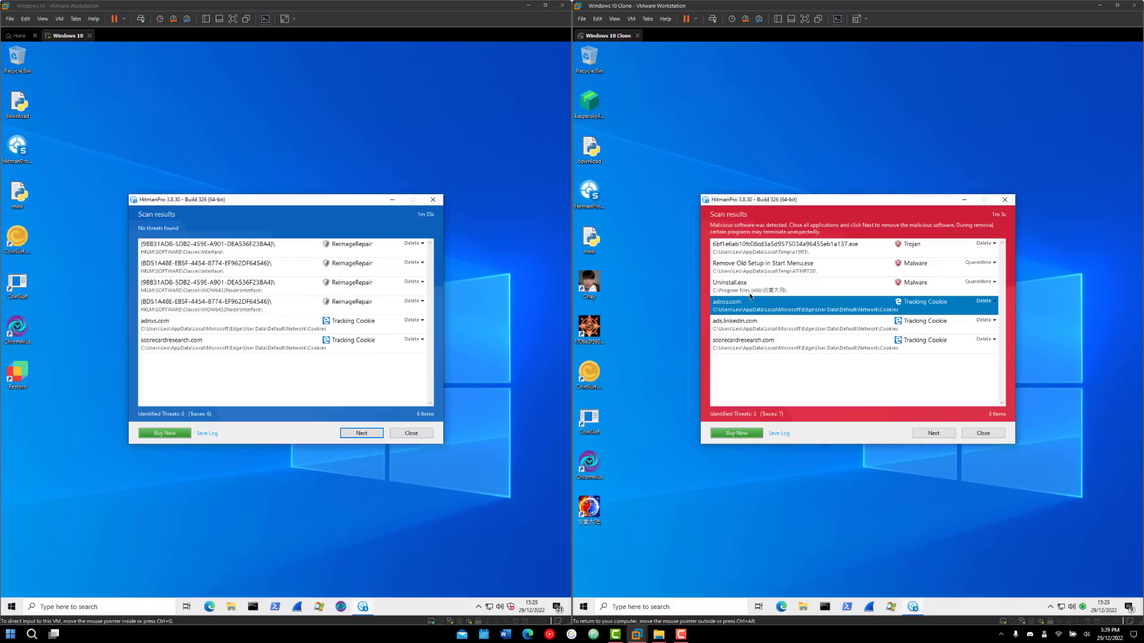
click(750, 294)
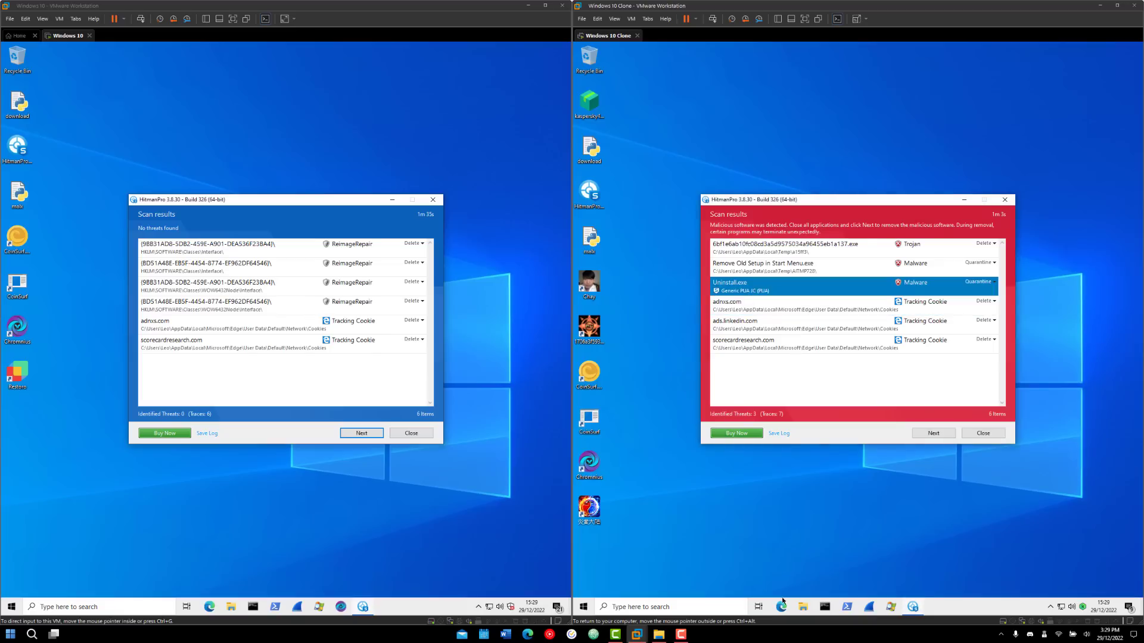
Step: Browse the clone's C:\Program Files (x86)\炎黄大陆 folder in File Explorer
click(802, 608)
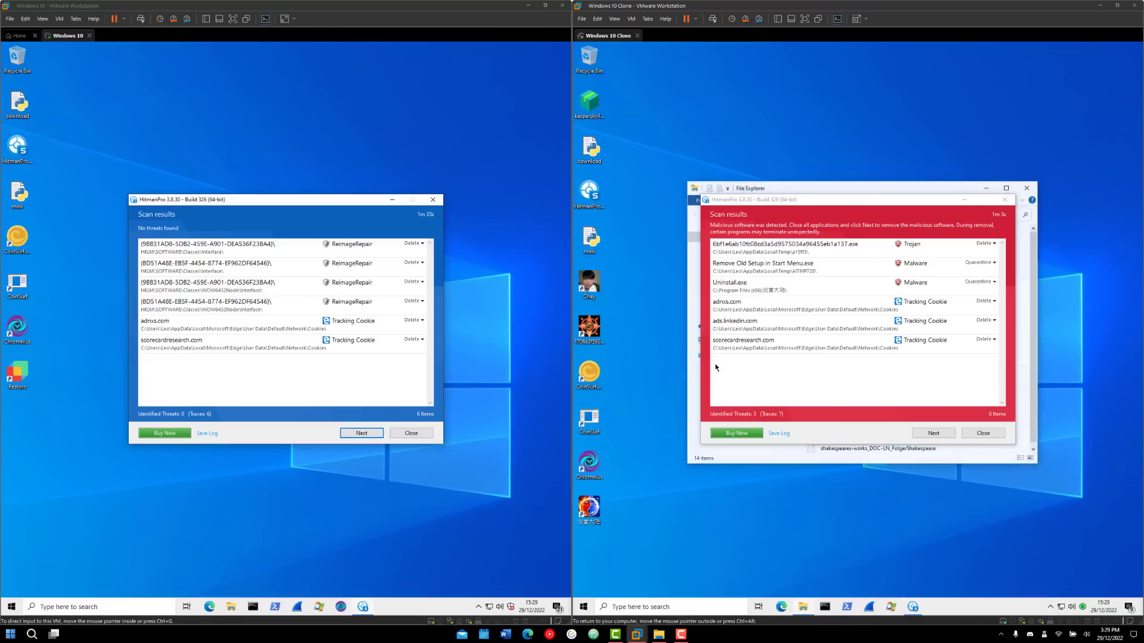
click(964, 200)
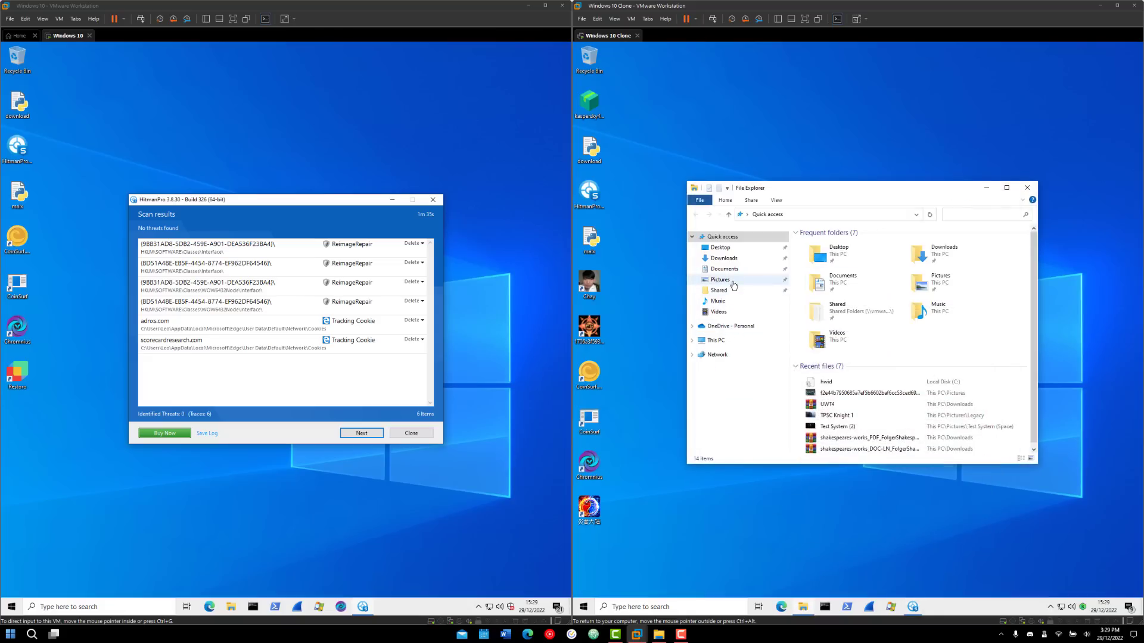
click(715, 340)
double_click(824, 307)
double_click(822, 272)
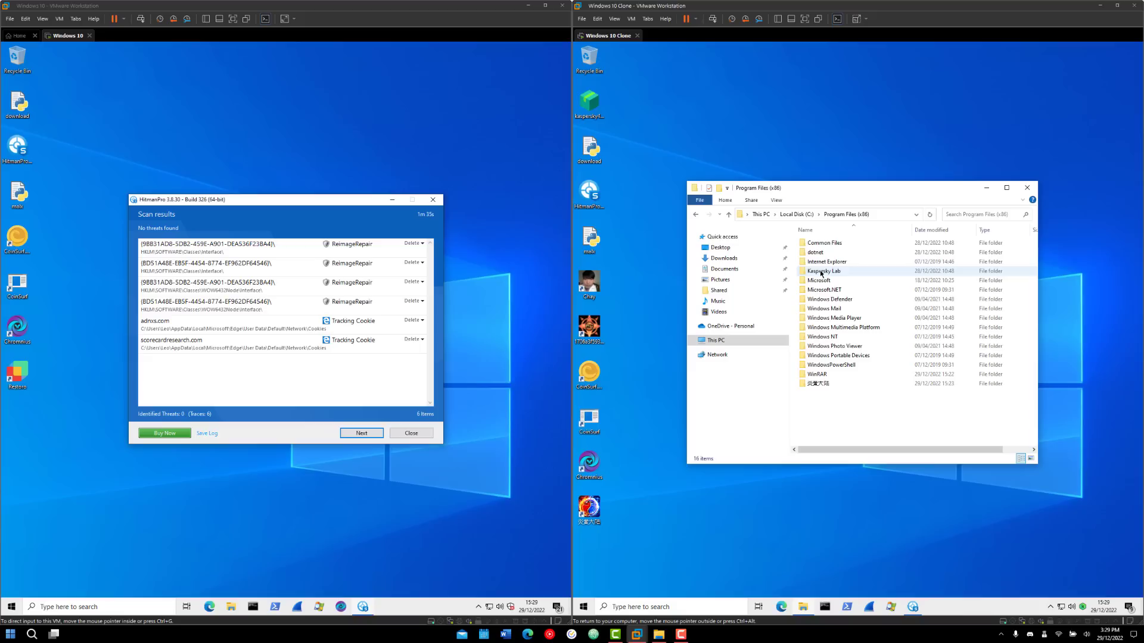
double_click(817, 383)
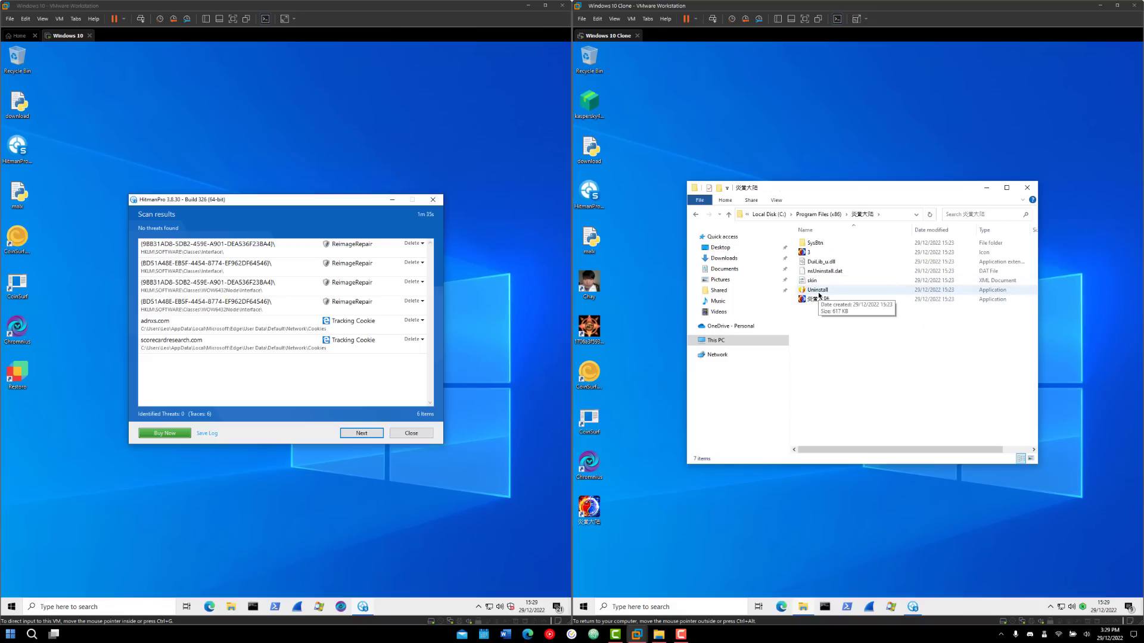
Step: Run the 炎黄大陆 uninstaller, confirm 卸载, verify only Uninstall remains, and close the folder
double_click(818, 294)
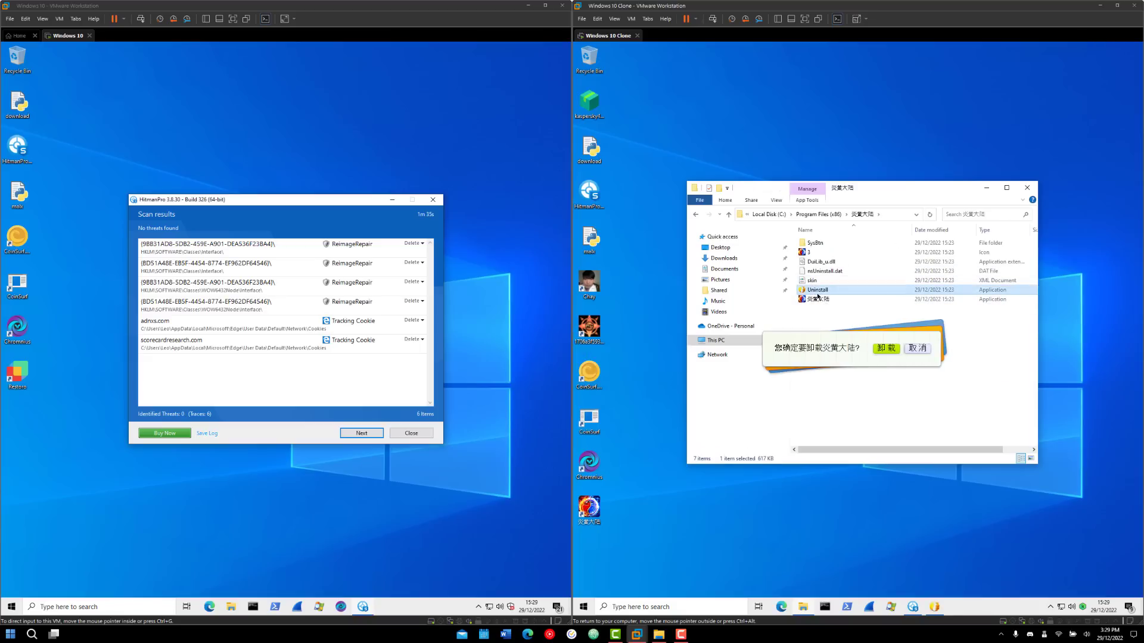
click(878, 348)
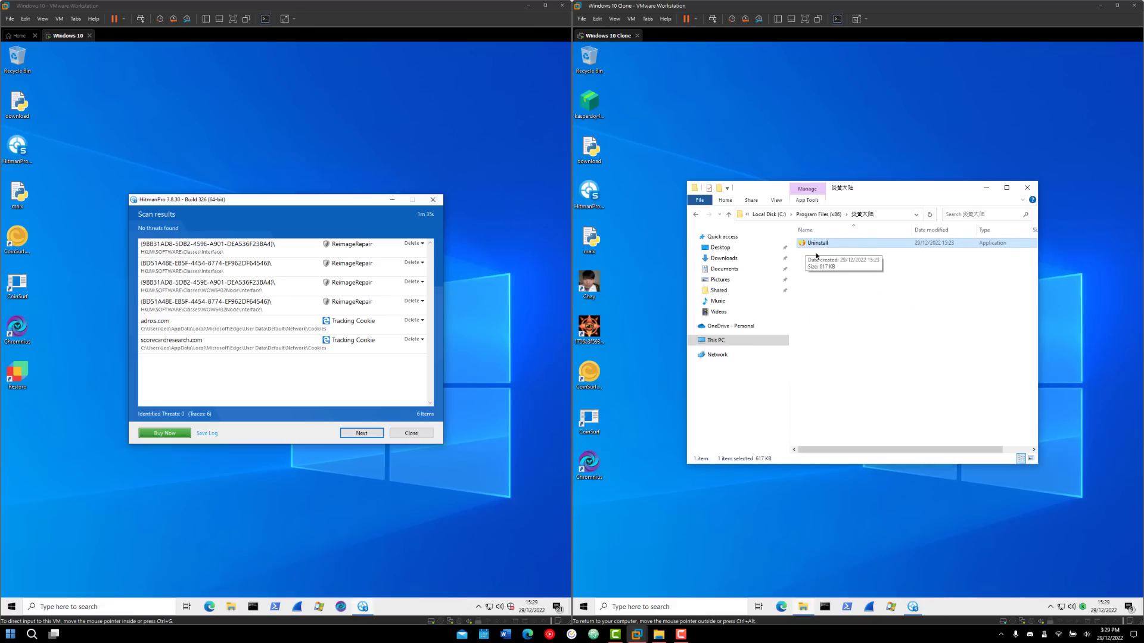
key(BackSpace)
key(Return)
click(817, 256)
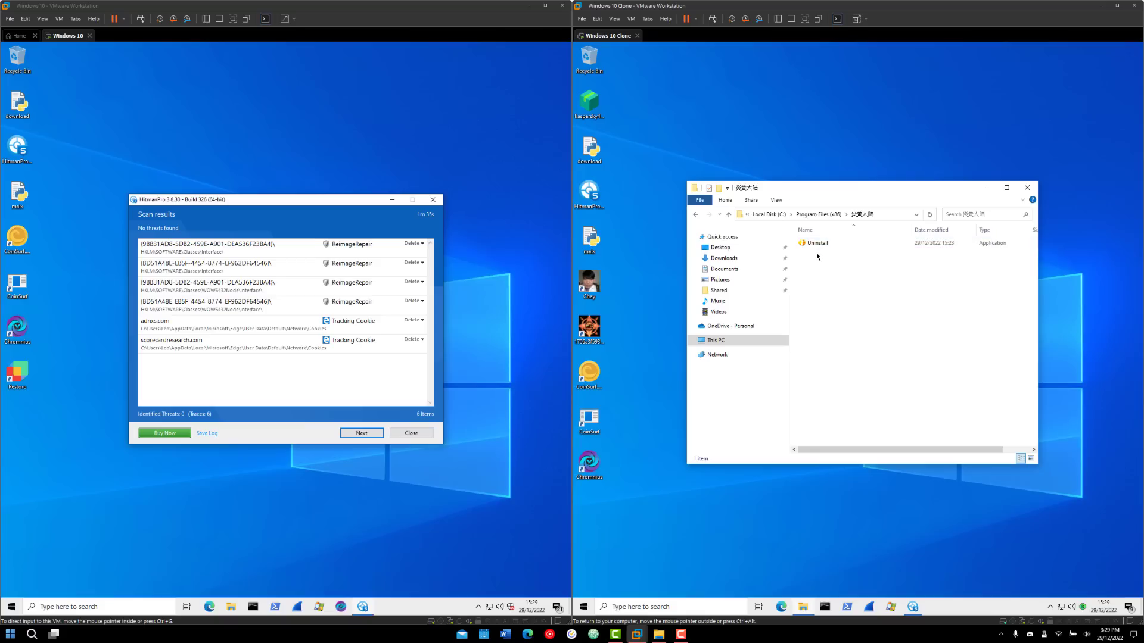
click(1027, 187)
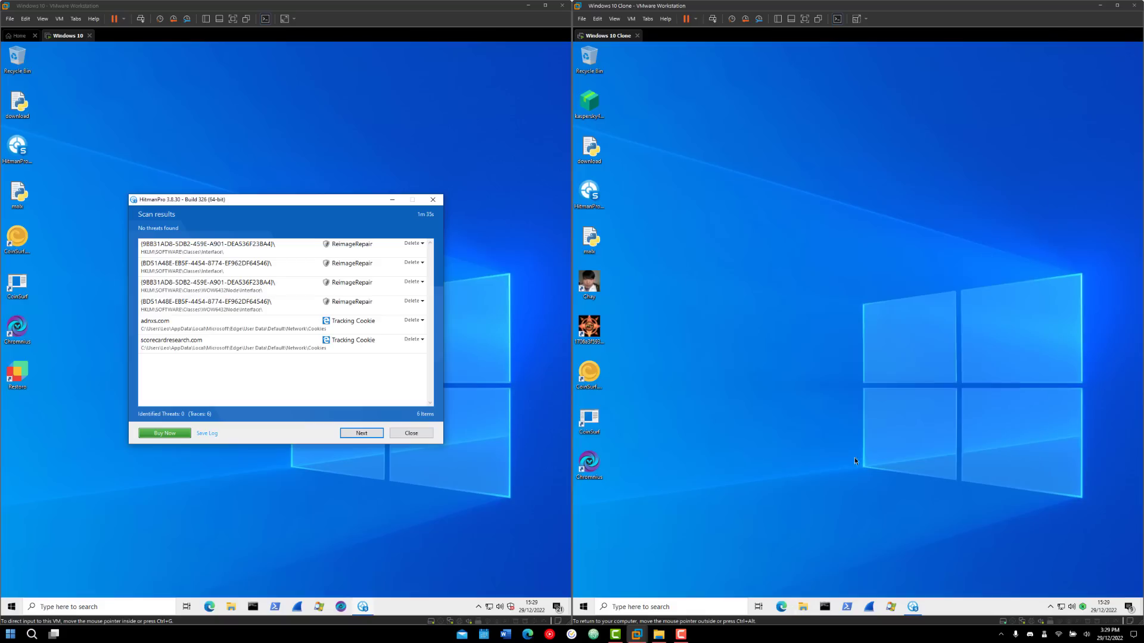
Step: Restore the clone's HitmanPro threat list and select a ReimageRepair row in the Defender VM's clean results
click(908, 607)
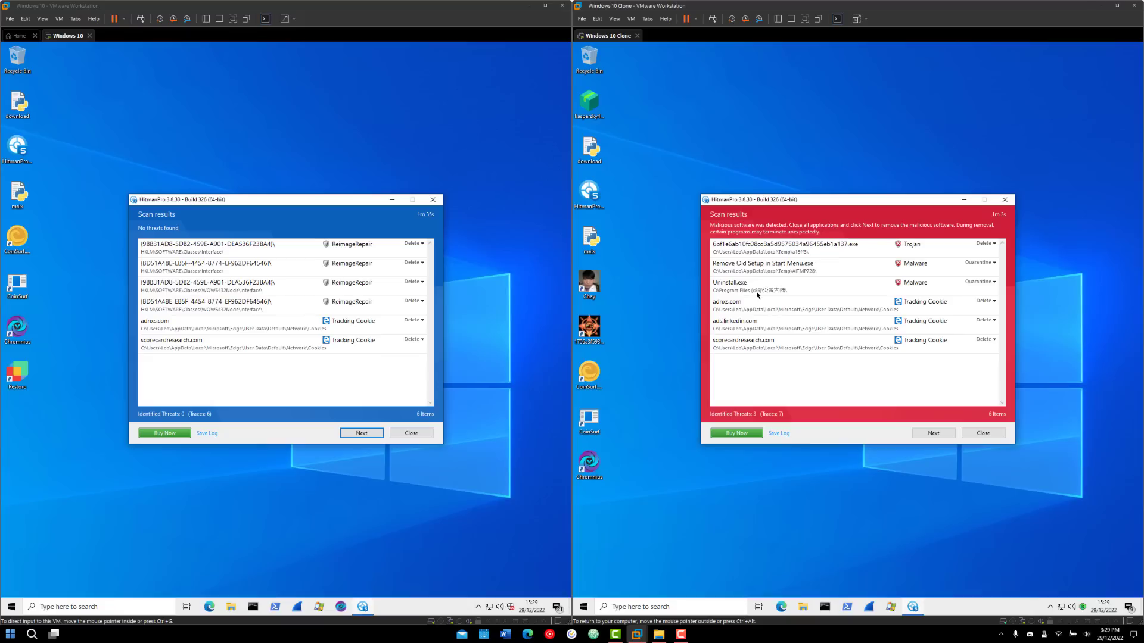
click(240, 225)
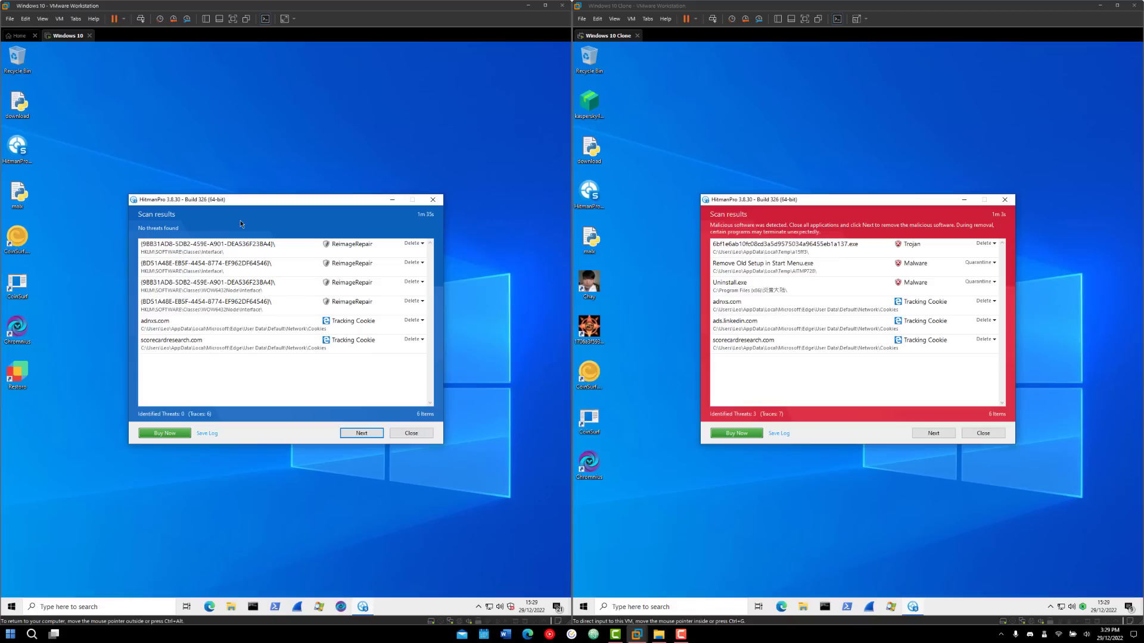
click(360, 273)
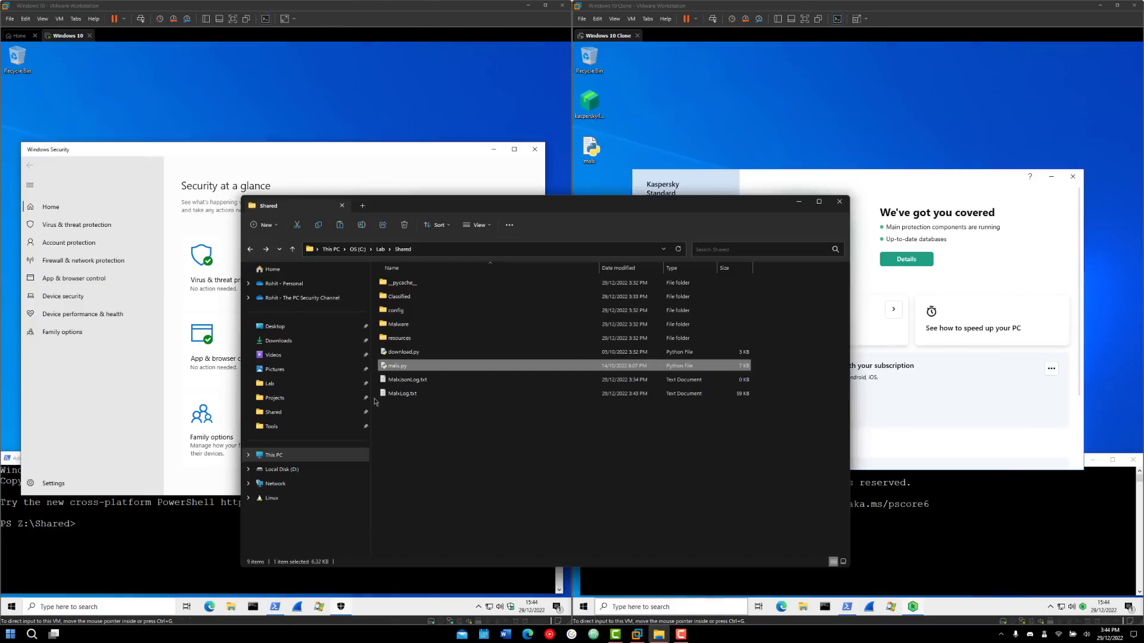
Step: Review the 74 Classified ransomware samples, close Explorer, and begin typing 'python malx.py -n' in Defender's PowerShell
double_click(399, 296)
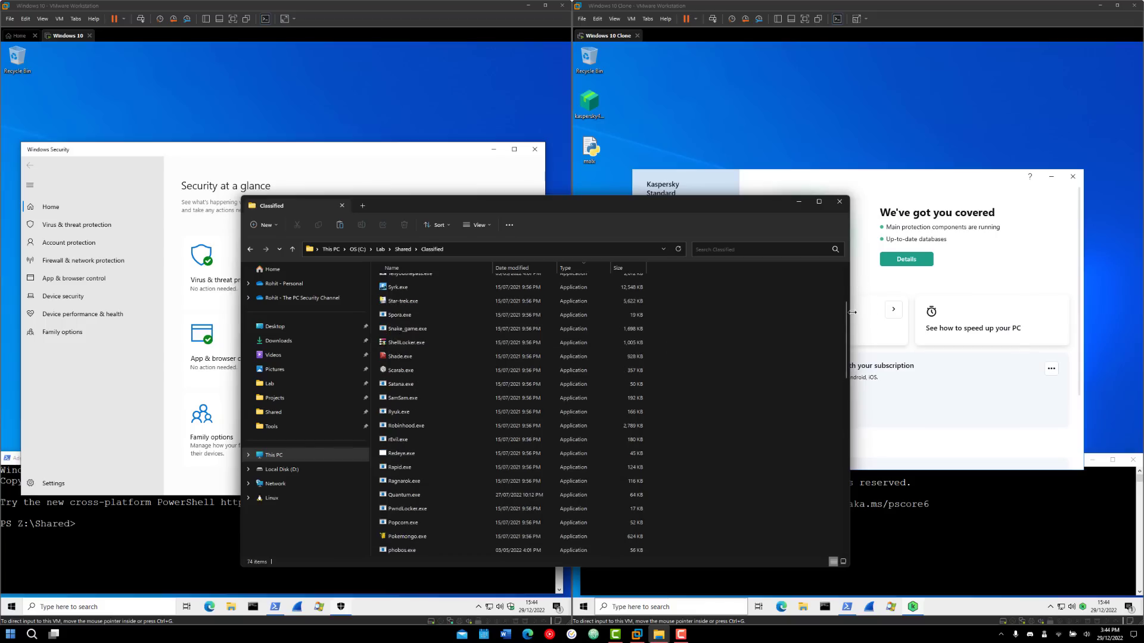
scroll(847, 323, down, 3)
drag(847, 323, 841, 537)
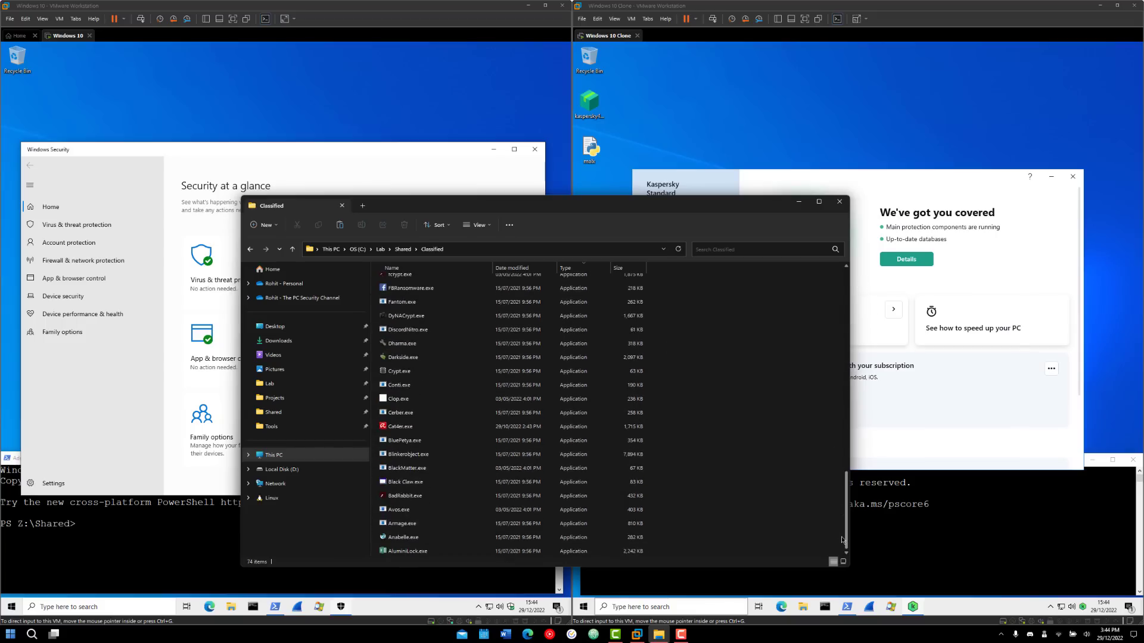
scroll(445, 513, up, 5)
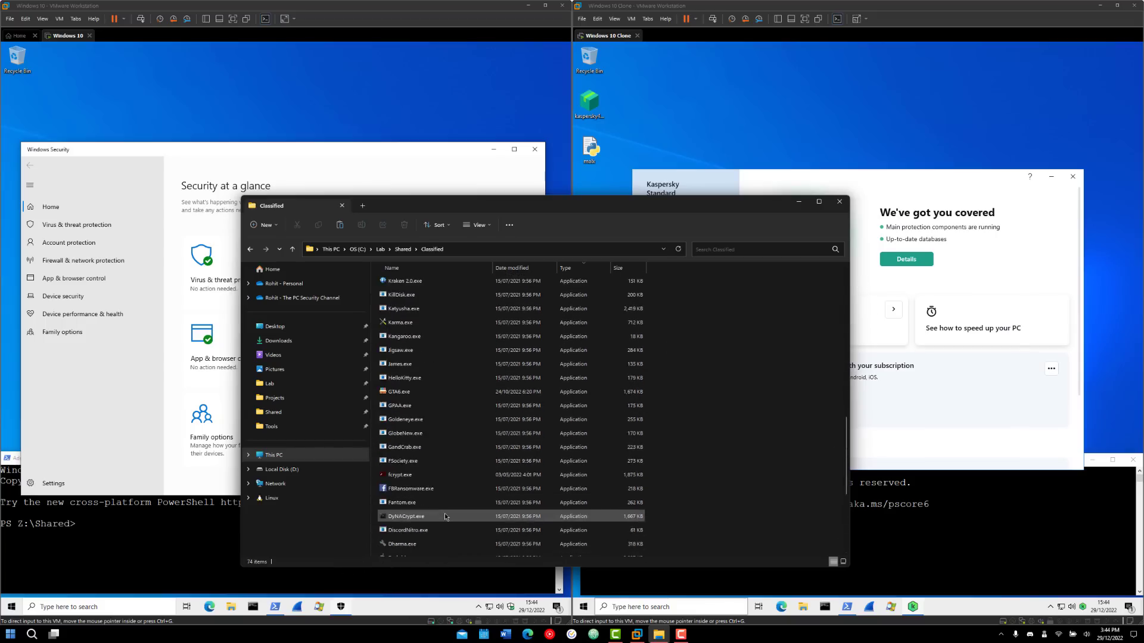
click(839, 202)
click(265, 515)
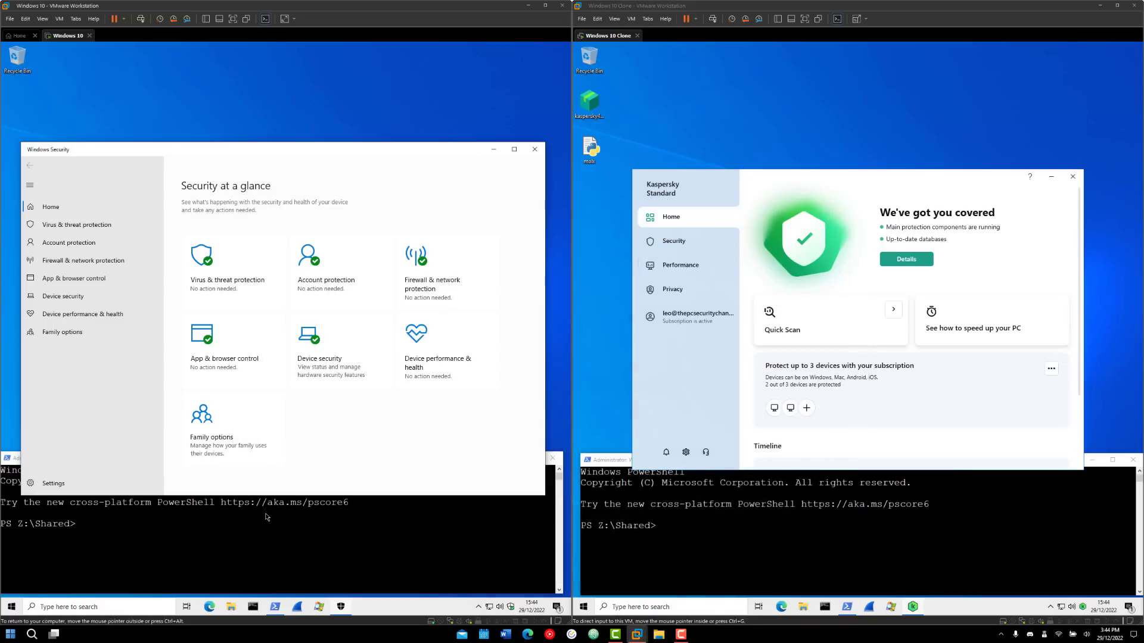
text(python malx.py -n)
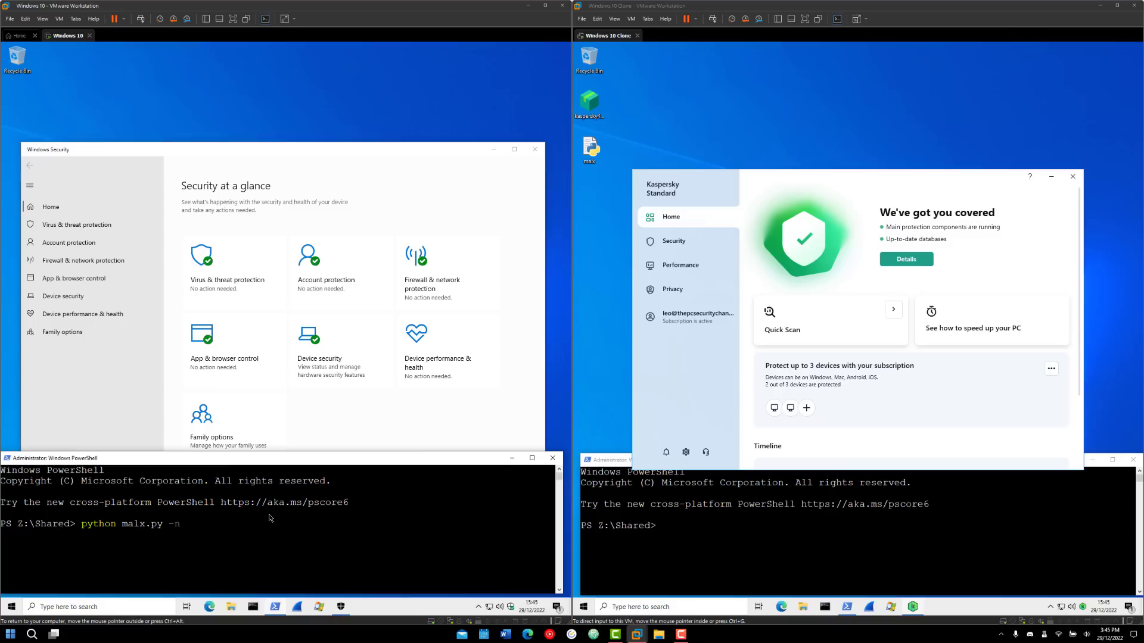
Step: Run 'python malx.py -n' in both the Defender and Kaspersky VMs' PowerShell windows
key(Return)
click(669, 518)
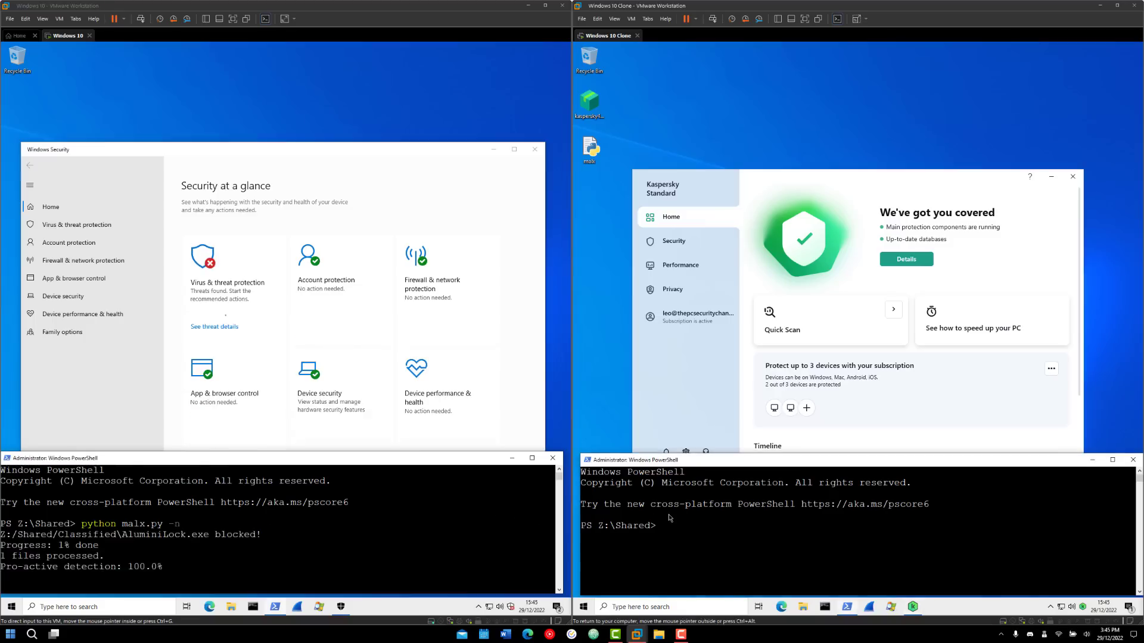
text(python )
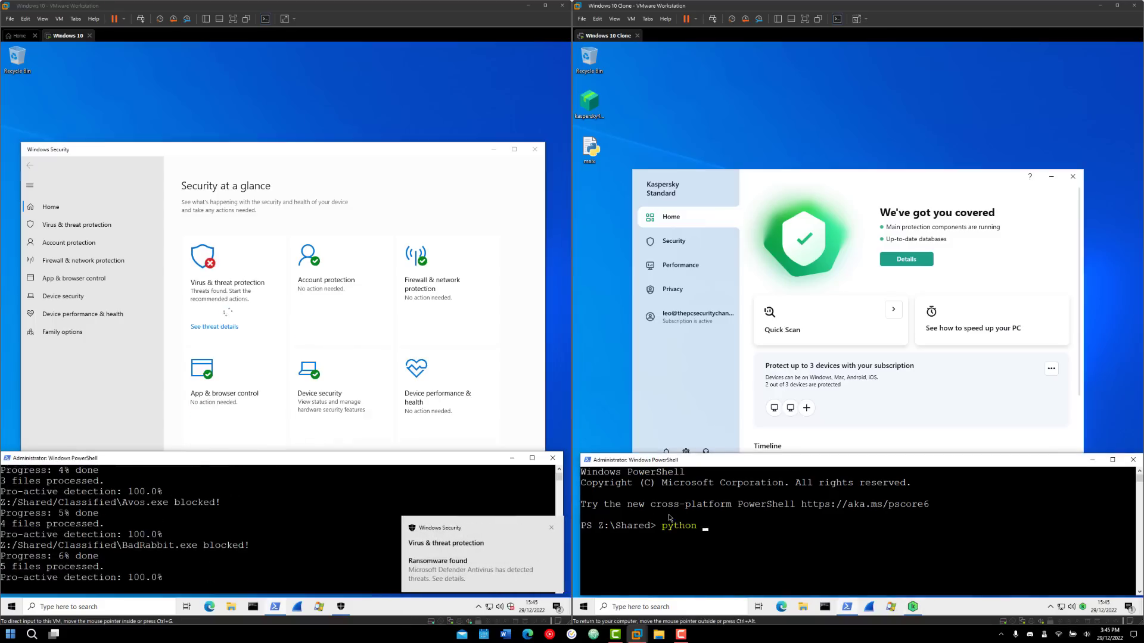
text(malx.py -n)
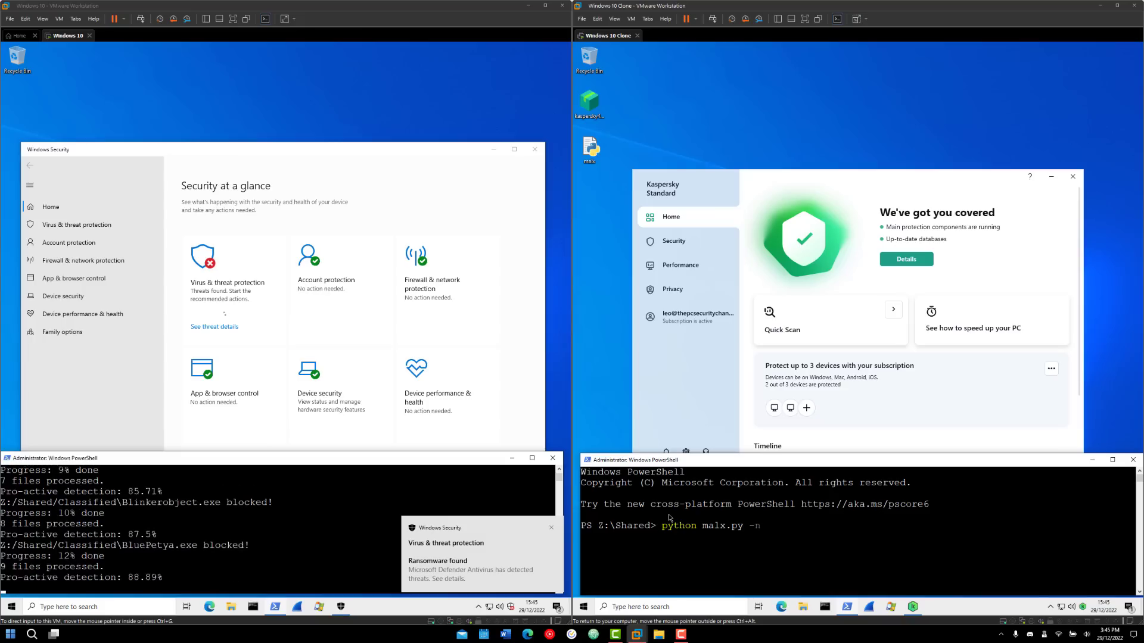
key(Return)
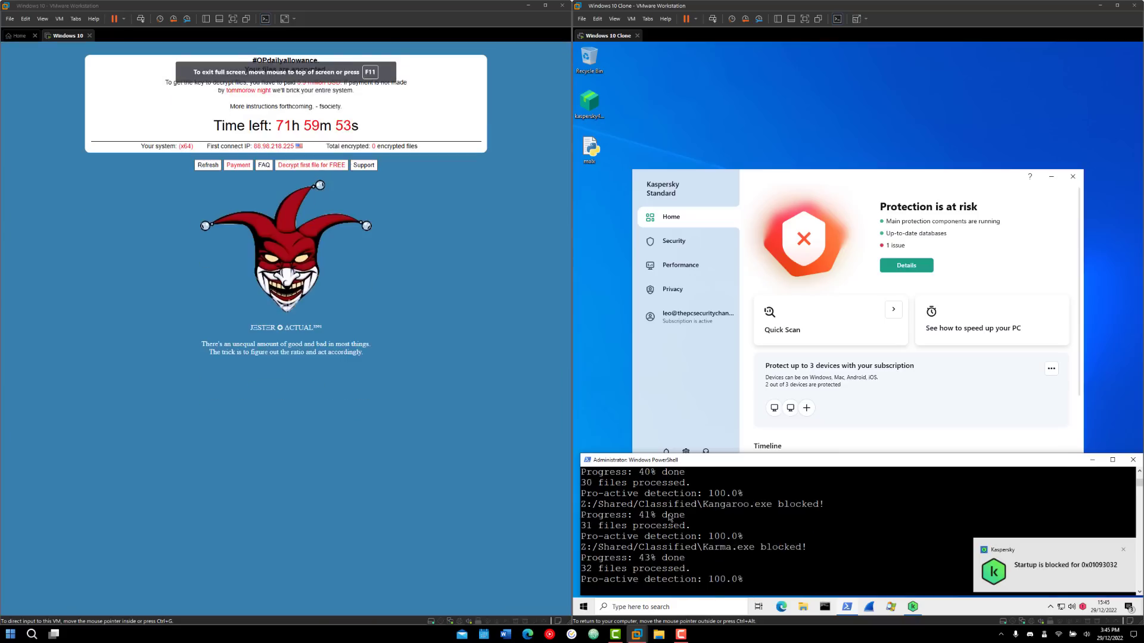
Step: On the Defender VM, close the ransom note, install .NET 3.5, minimize Windows Security, dismiss the VMware Tools error
key(F11)
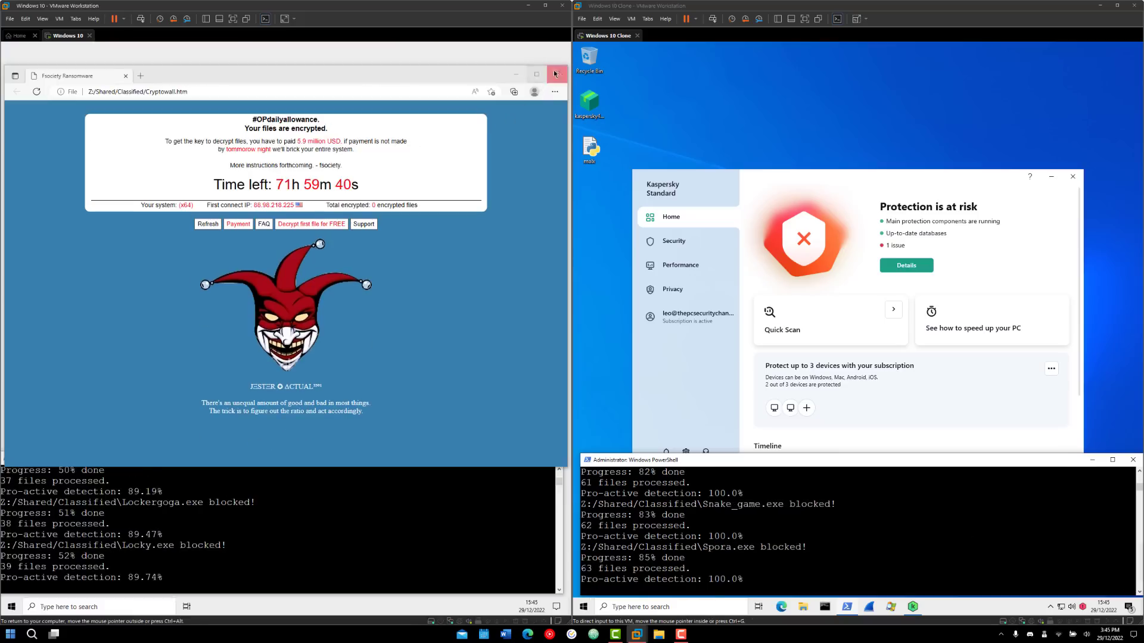
click(555, 74)
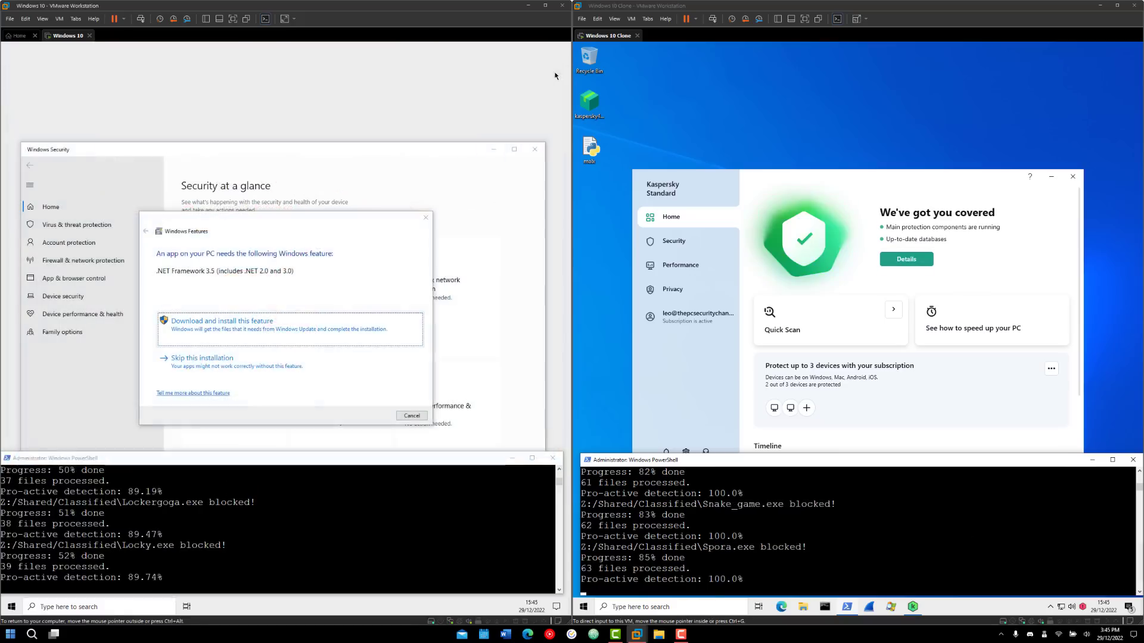
click(325, 335)
click(500, 154)
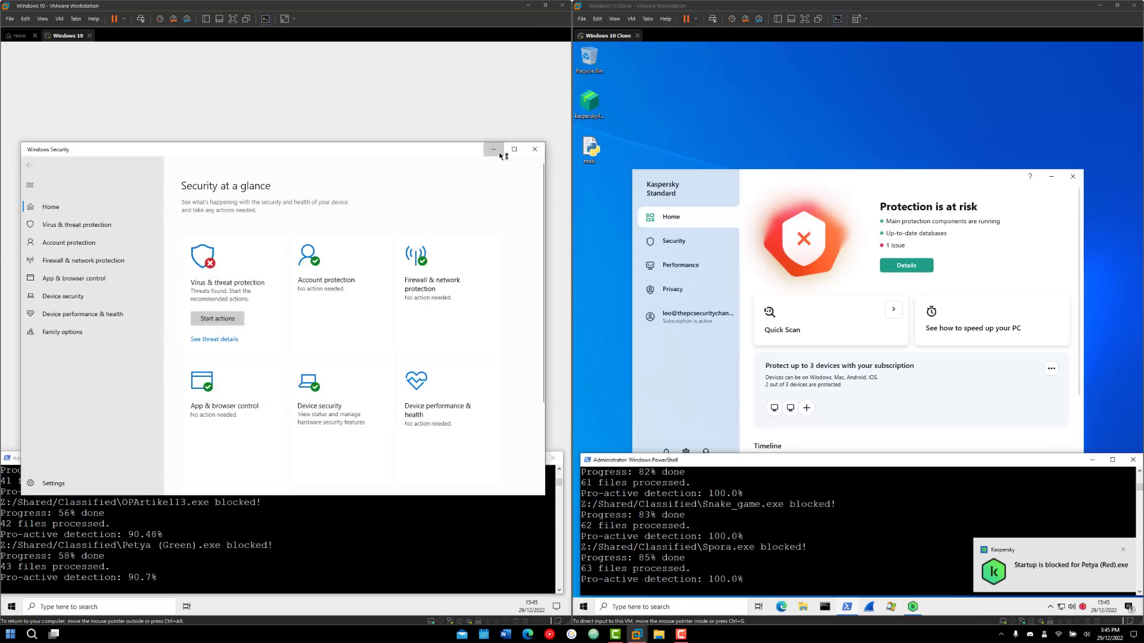
click(344, 368)
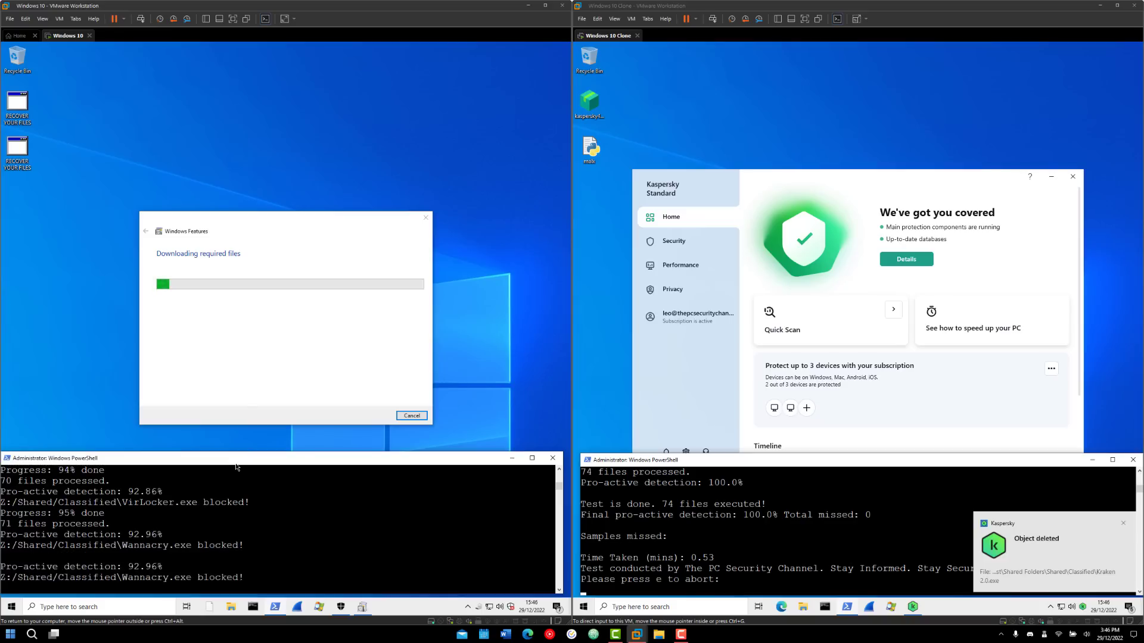
drag(122, 502, 183, 549)
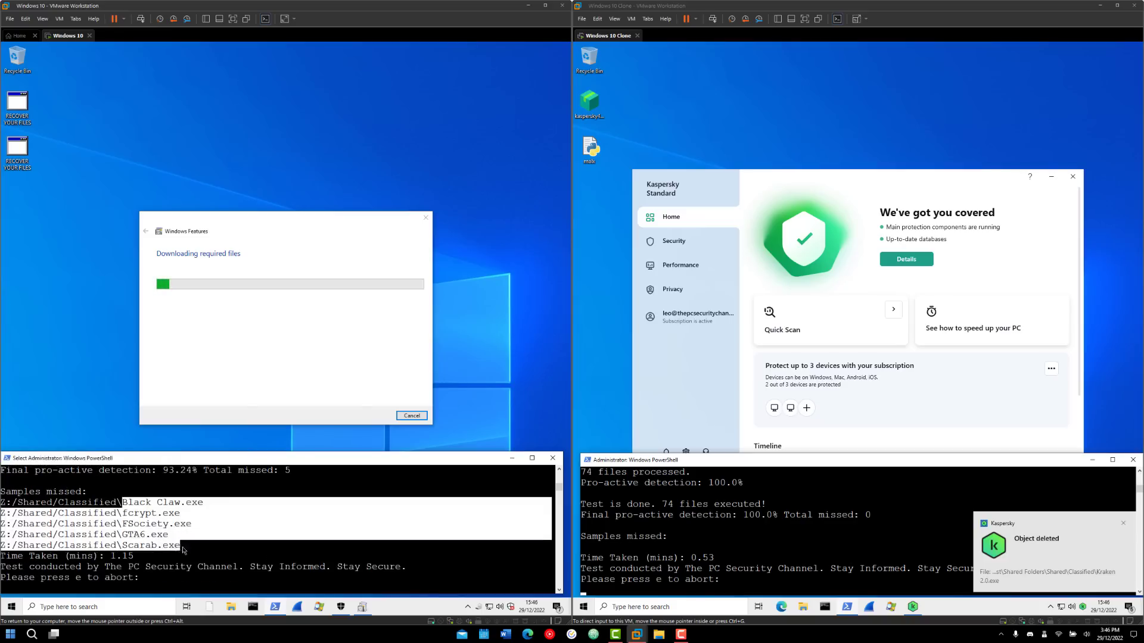
click(183, 549)
scroll(196, 548, up, 3)
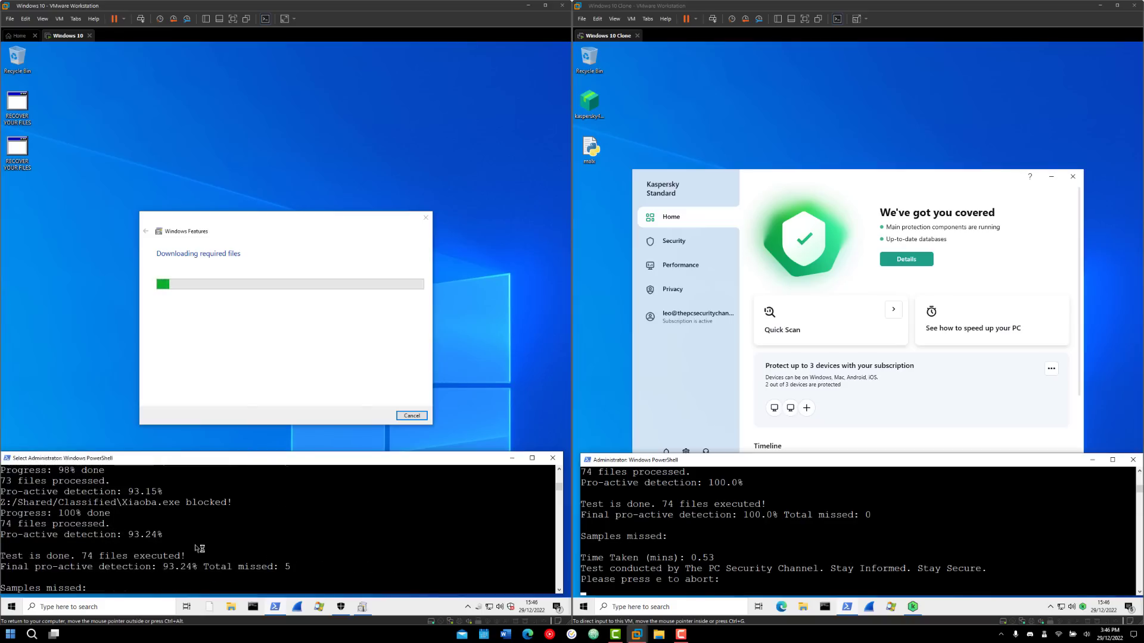
click(209, 396)
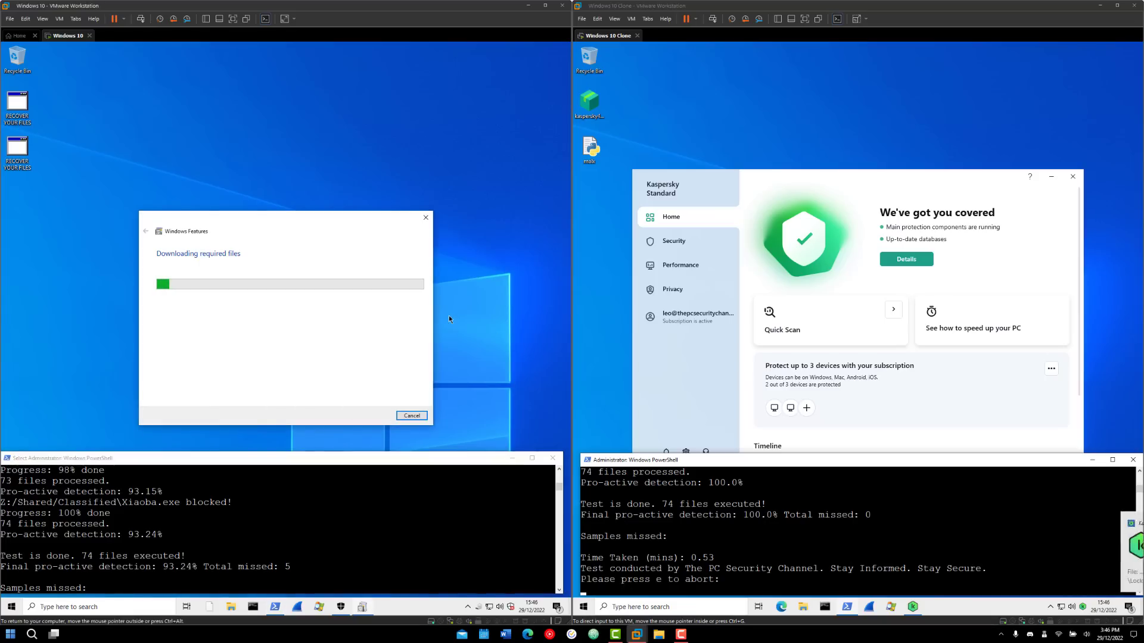
Step: Open Documents in the Defender VM, widened to show the .bclaw-encrypted files' types and sizes
click(232, 608)
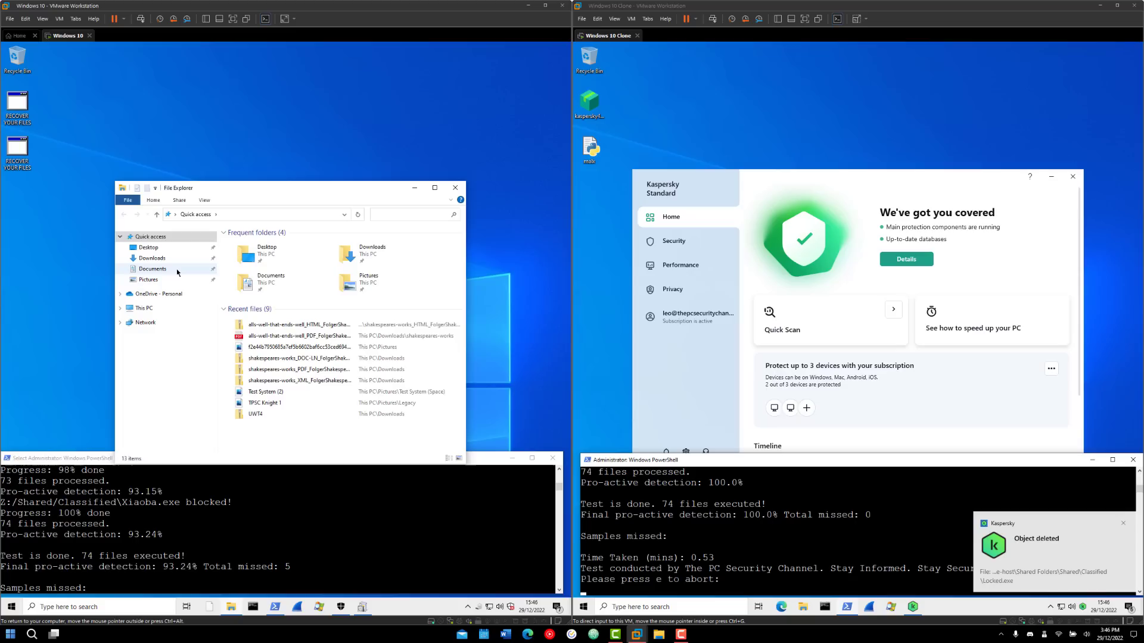
click(177, 272)
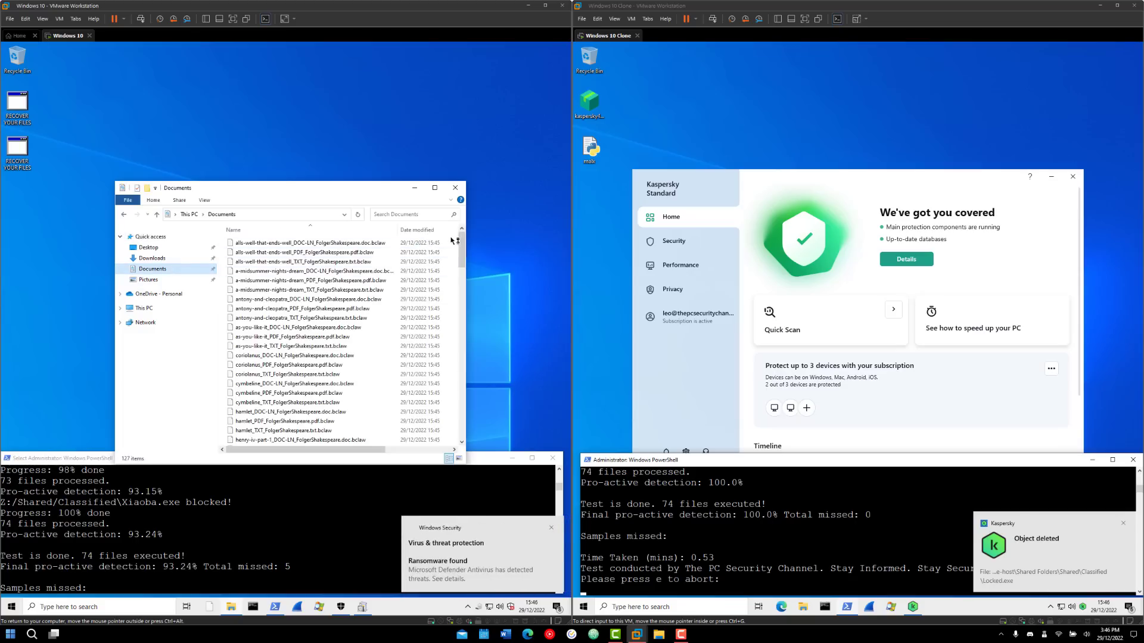
drag(465, 240, 548, 240)
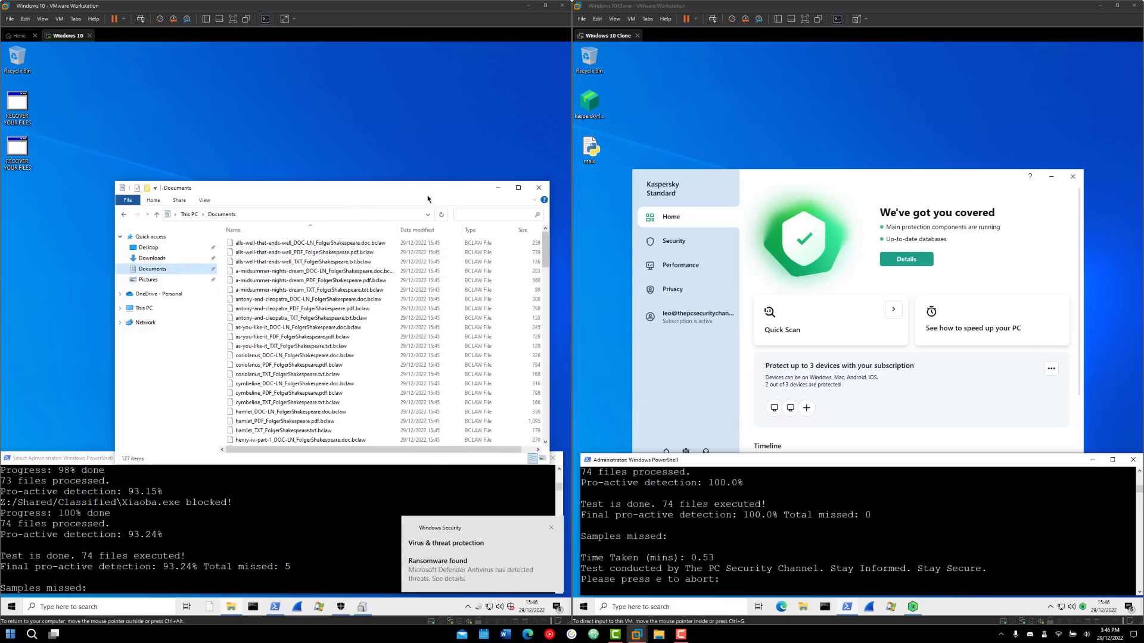
drag(427, 199, 371, 145)
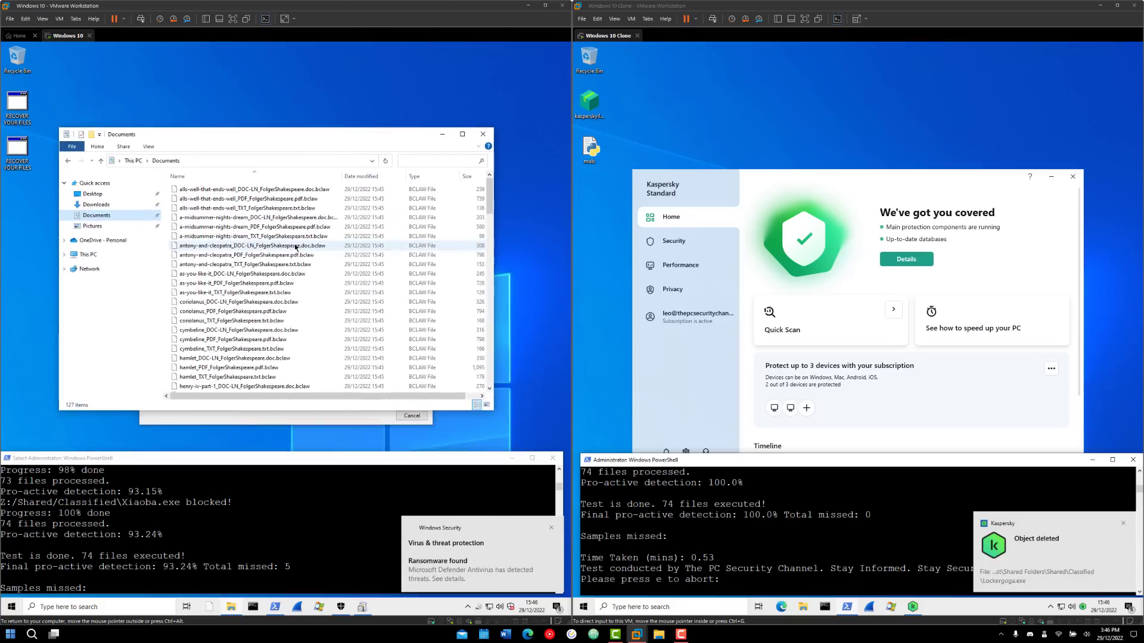
Step: Open the alls-well-that-ends-well PDF from the Kaspersky VM's Documents to confirm it's intact
click(802, 606)
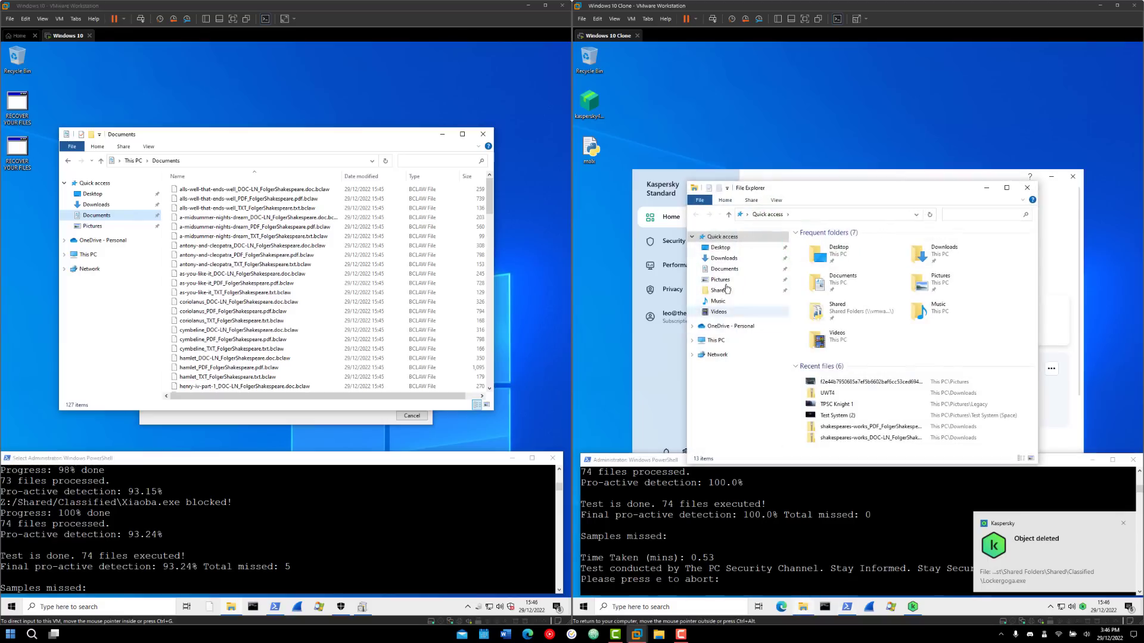
click(724, 269)
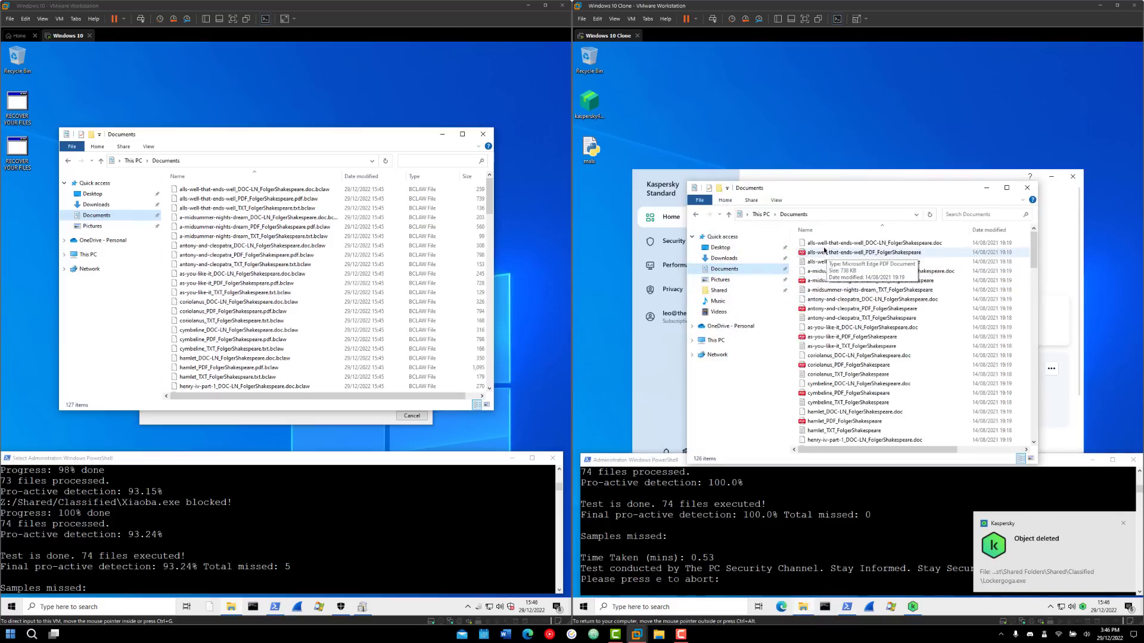
click(822, 253)
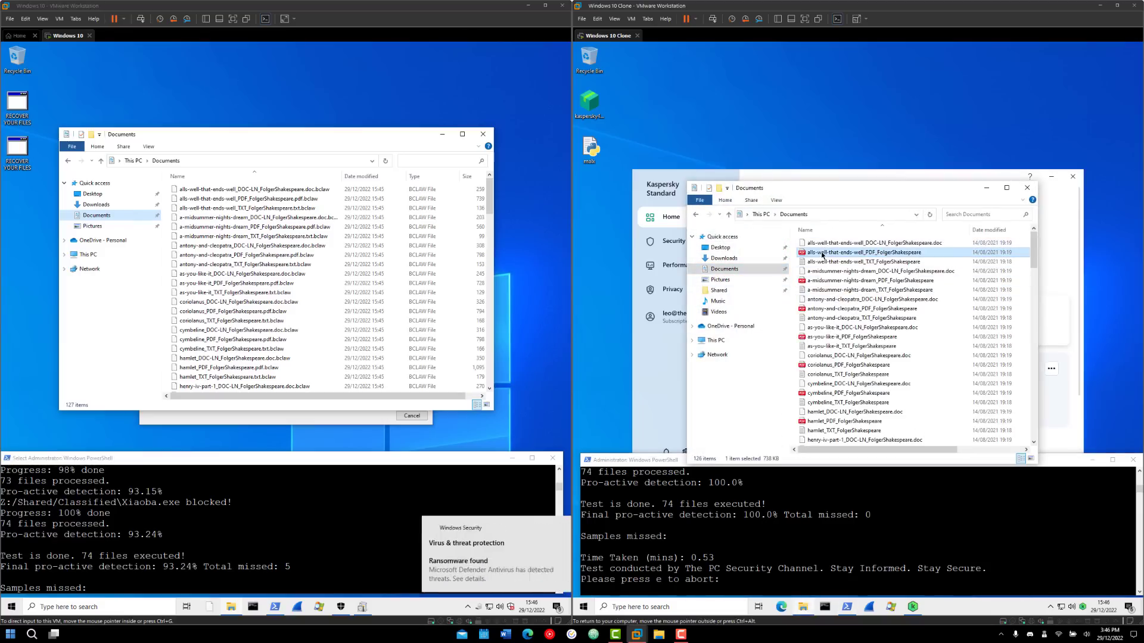
double_click(822, 253)
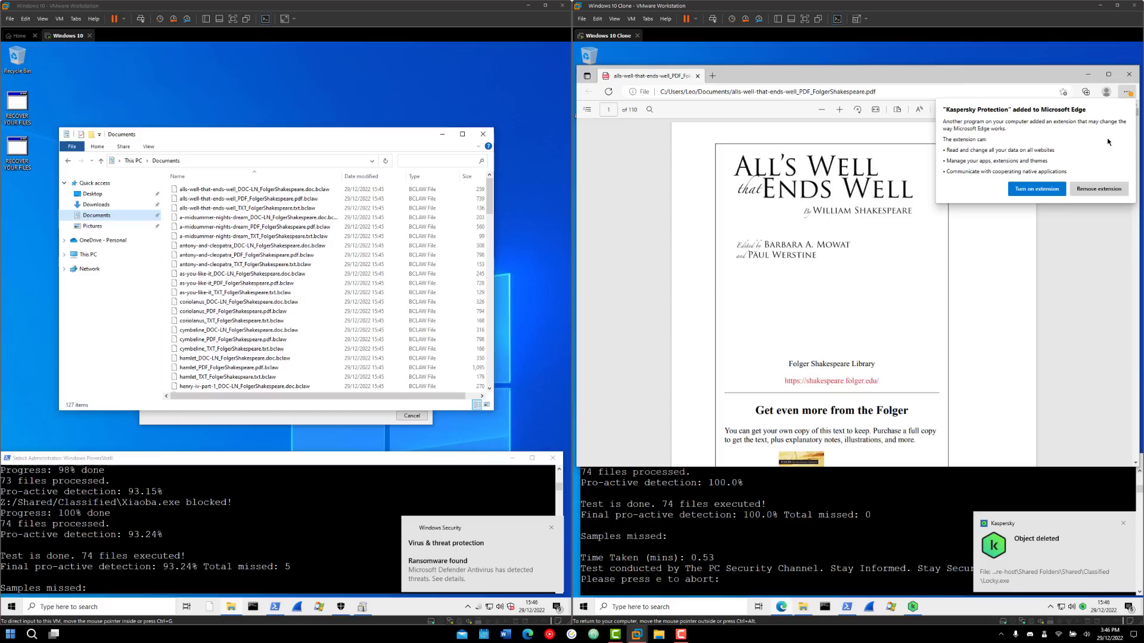
Step: Close the PDF and open the encrypted All's Well .bclaw text file in Notepad on the Defender VM
click(1128, 73)
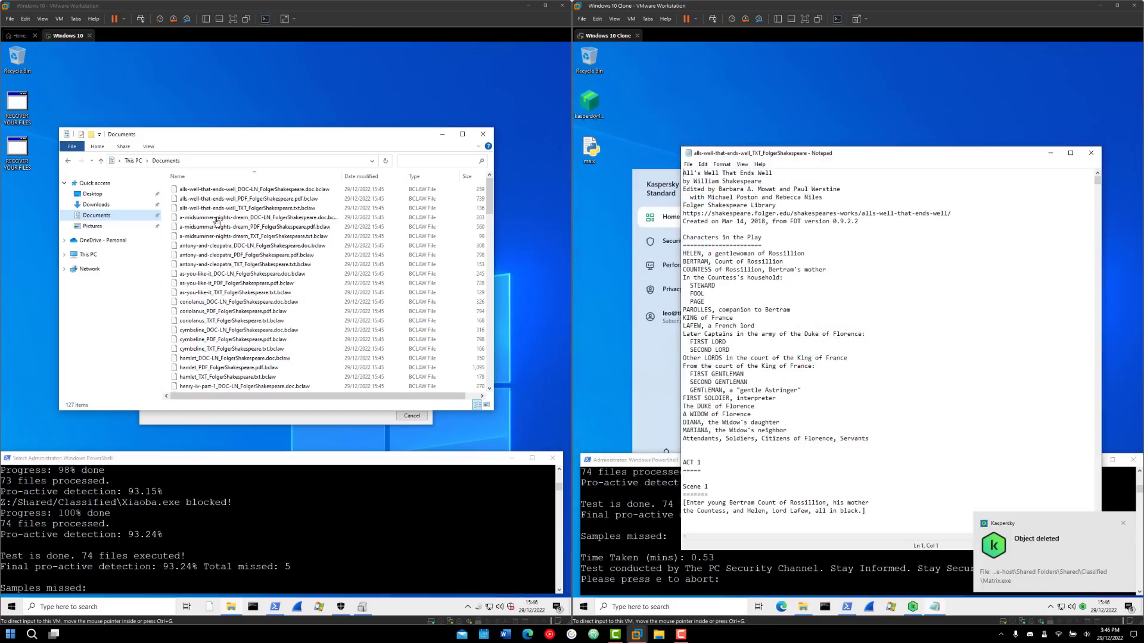
click(254, 209)
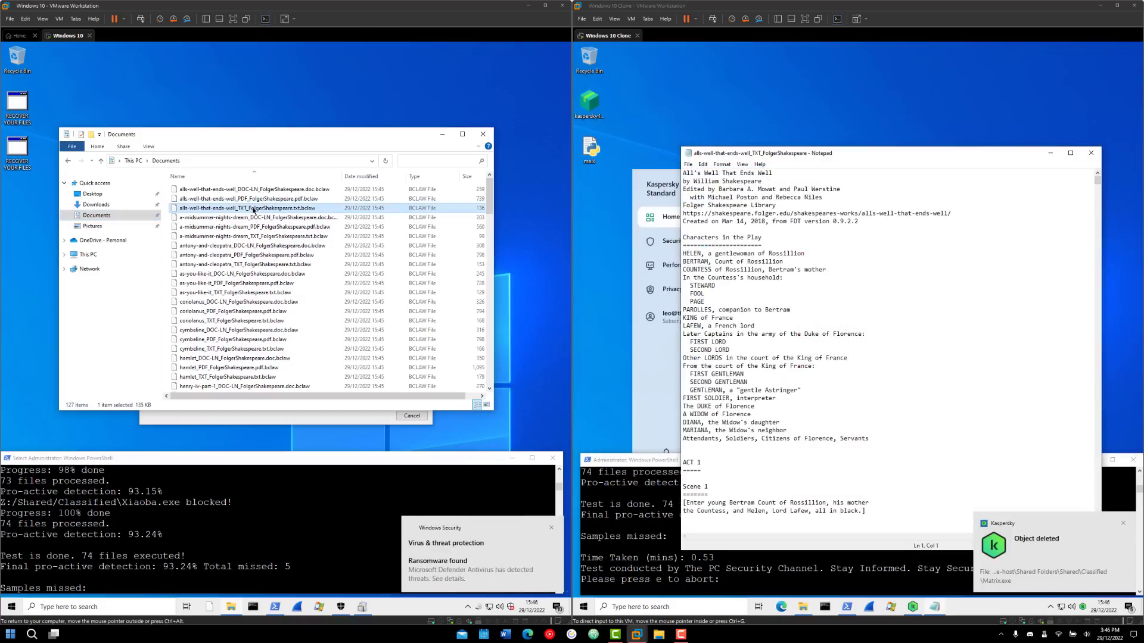
double_click(253, 209)
click(235, 245)
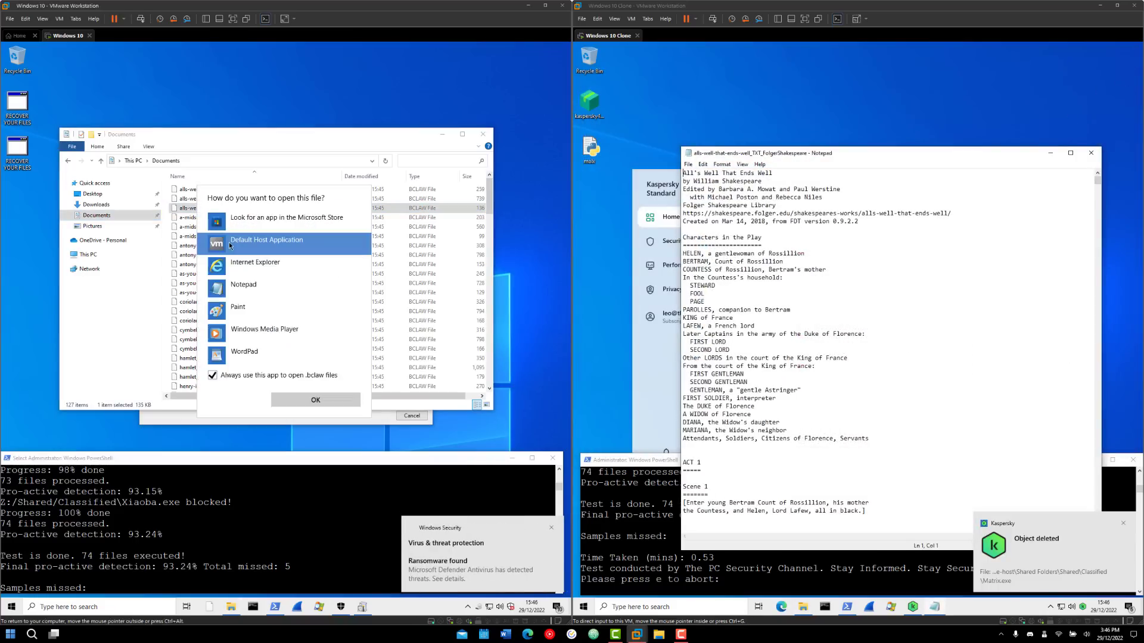
click(268, 288)
click(303, 405)
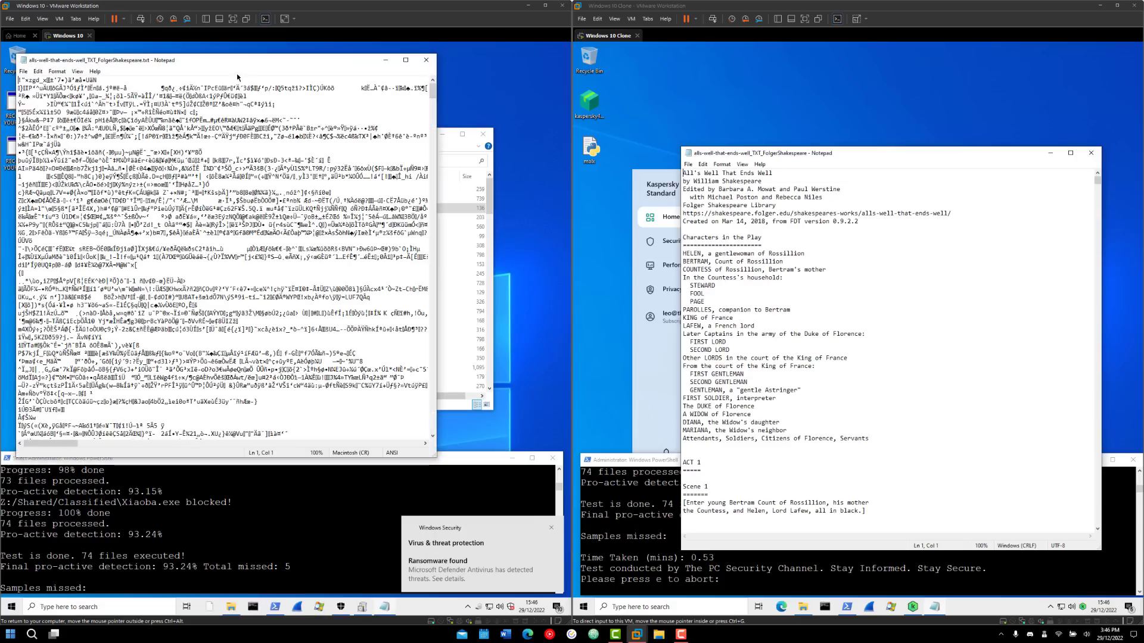
Step: Reposition the garbled Notepad window and close the clone's clean text file
drag(240, 66, 258, 133)
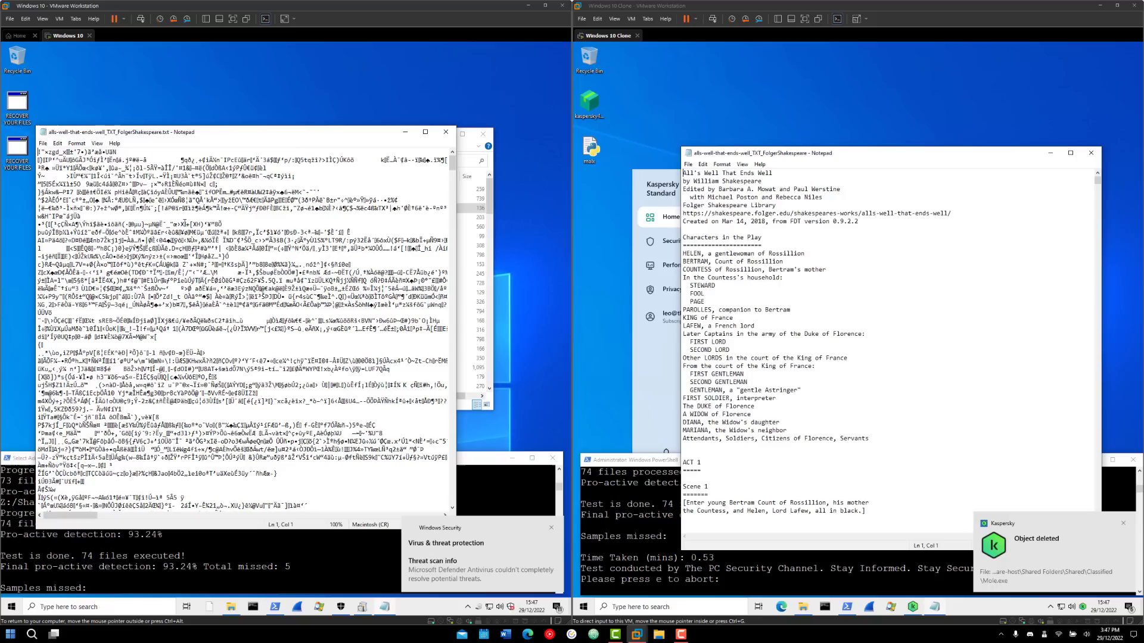
click(482, 326)
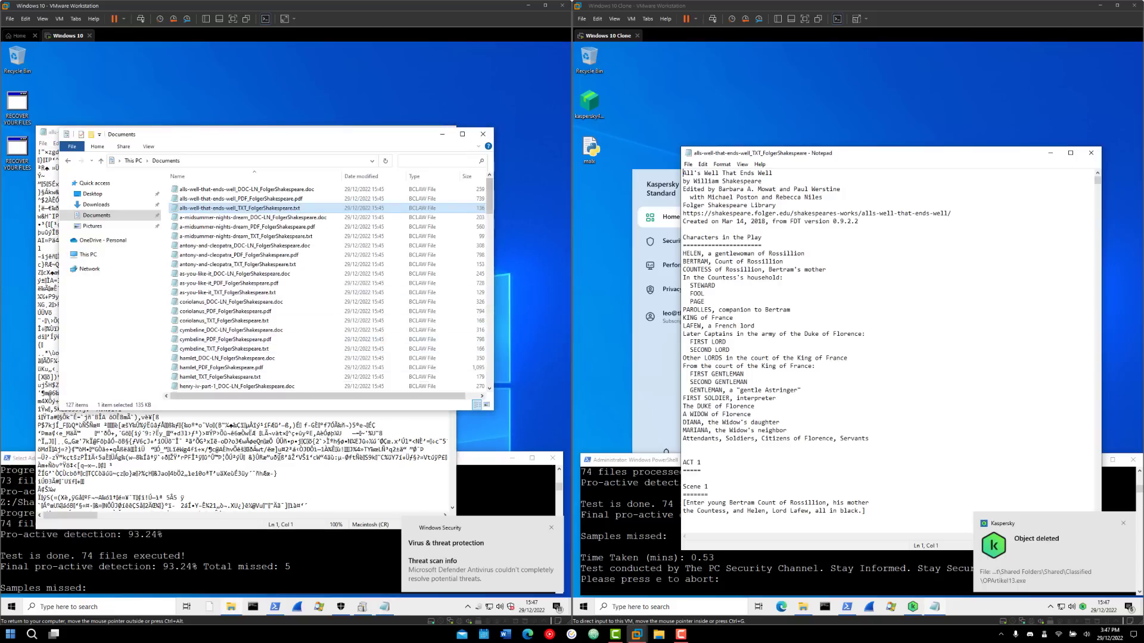
click(281, 457)
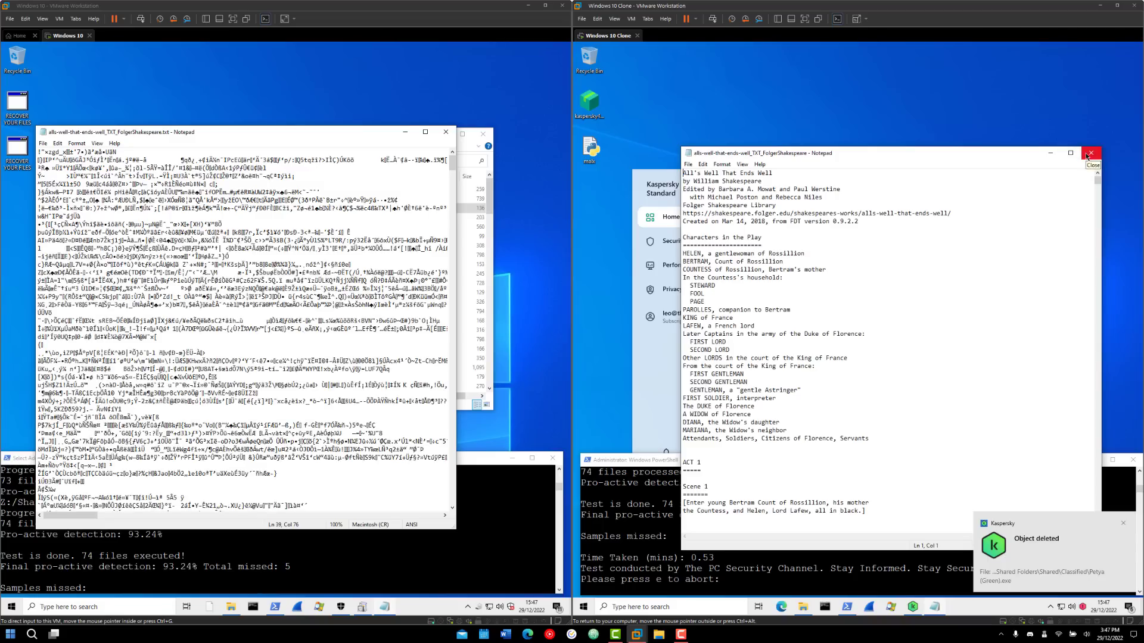
click(1089, 154)
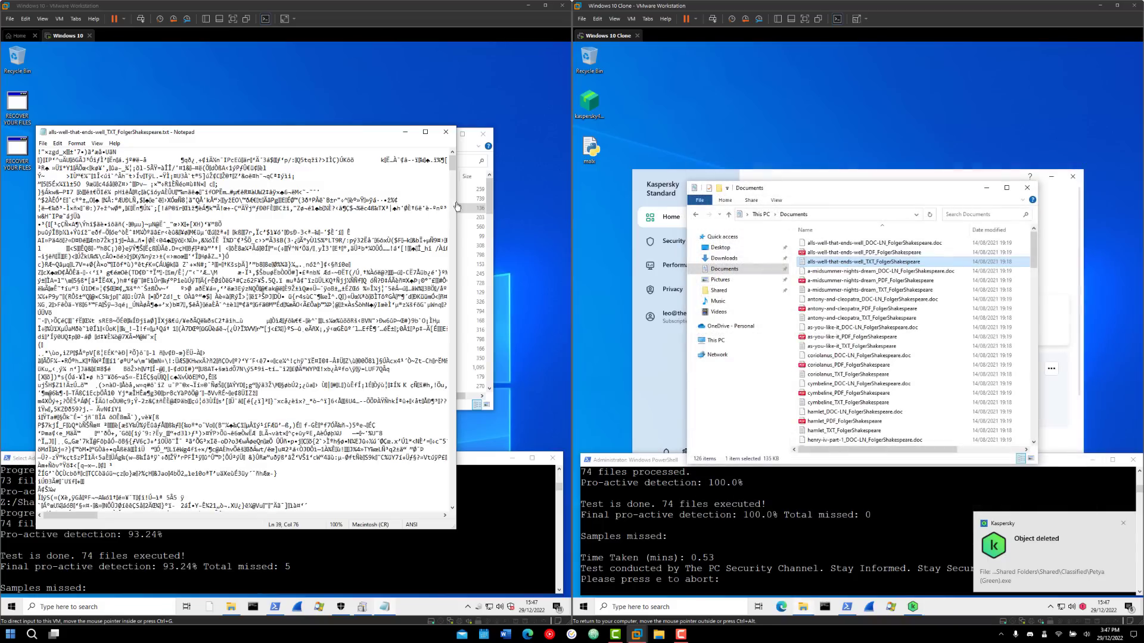
Step: Close the garbled Notepad and bring Kaspersky's home screen and both VMs' PowerShell test results forward
click(446, 135)
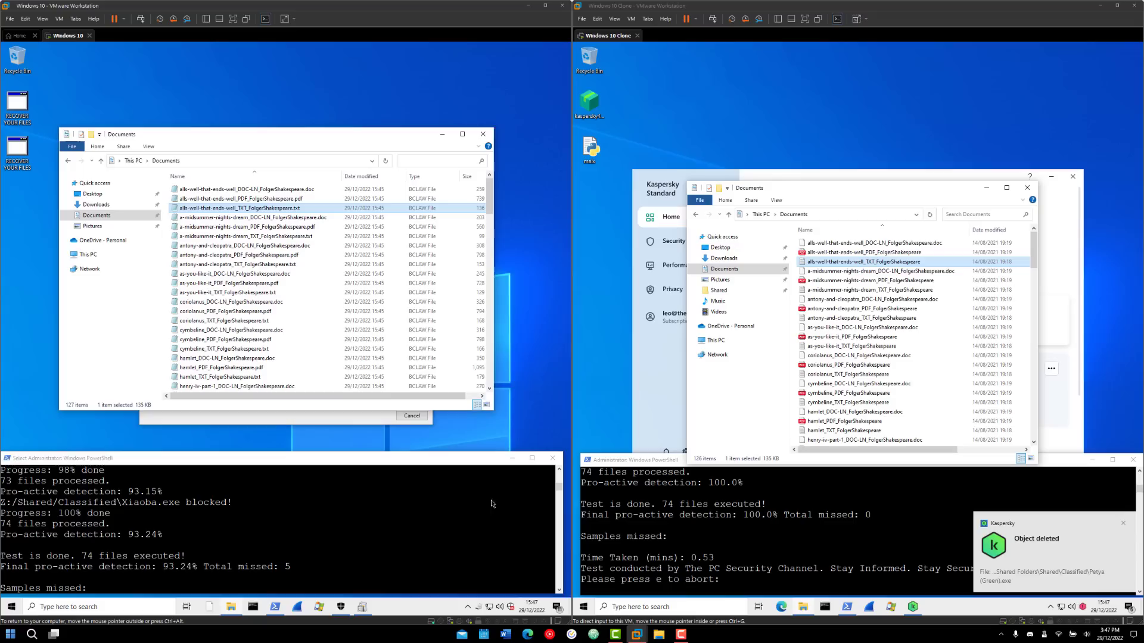
click(730, 567)
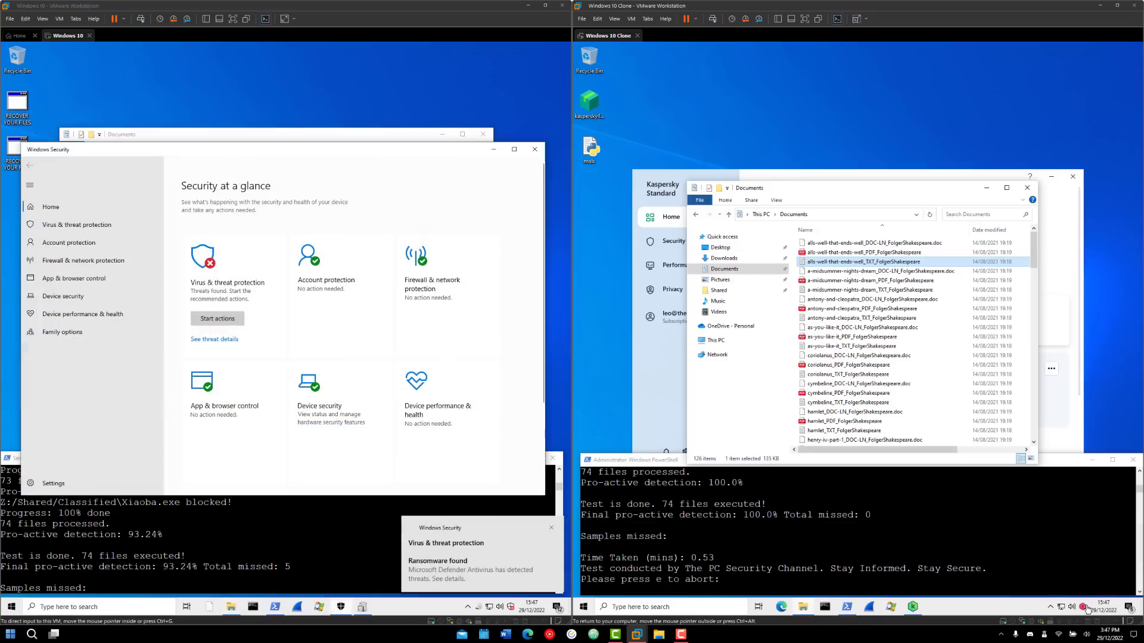
click(758, 527)
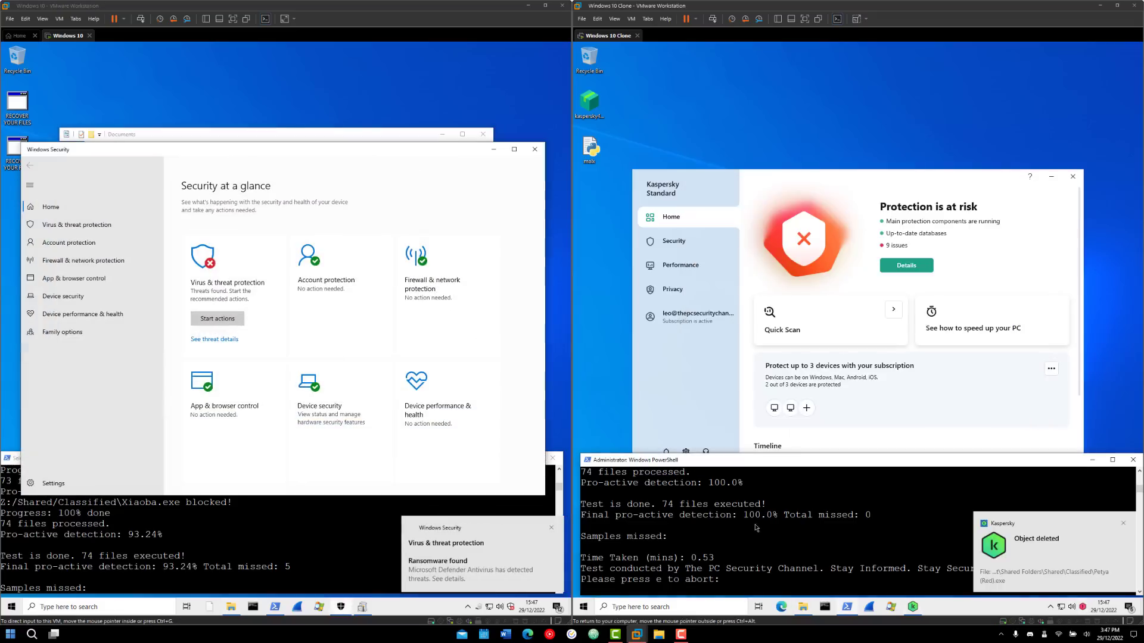
click(224, 549)
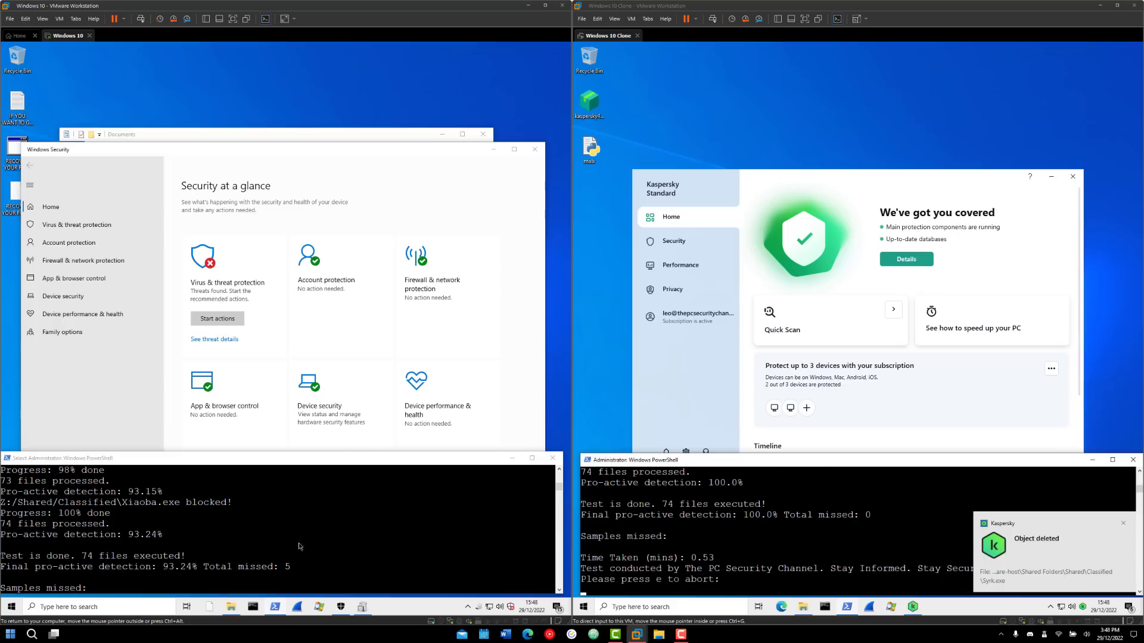
Step: Have Defender start actions on its detected threats, then bring both VMs' Documents folders forward
click(216, 304)
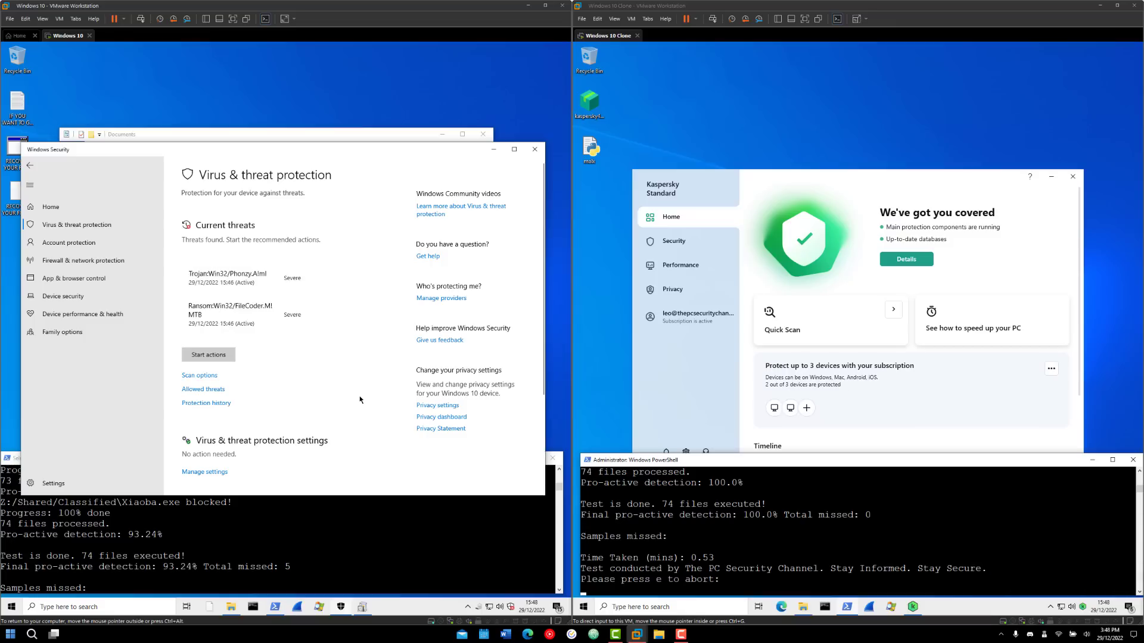
click(220, 355)
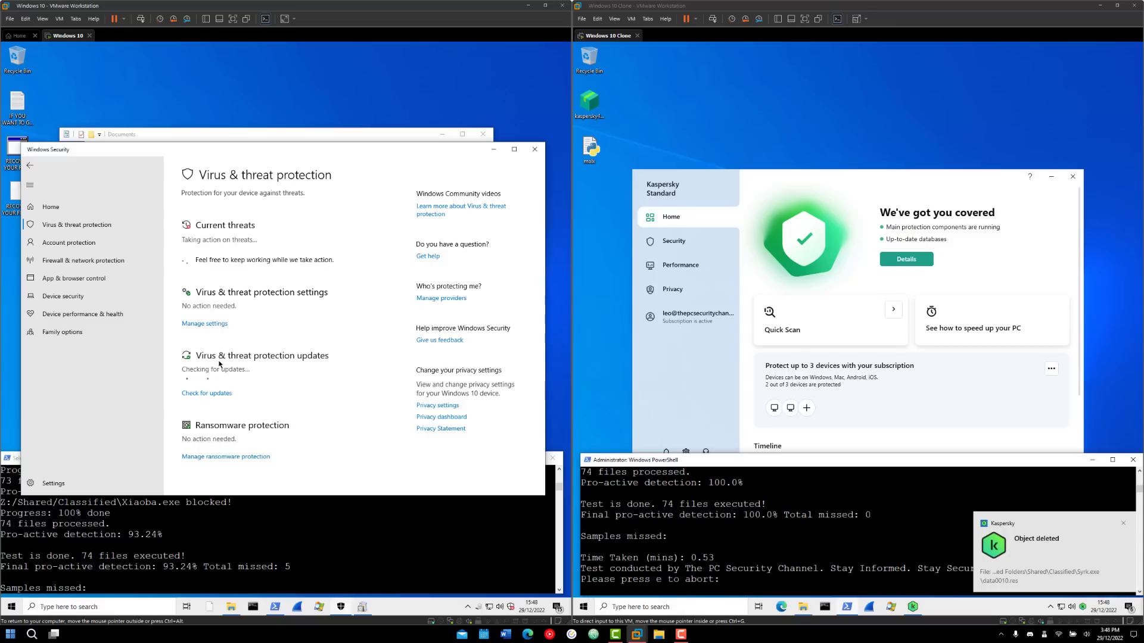
click(249, 141)
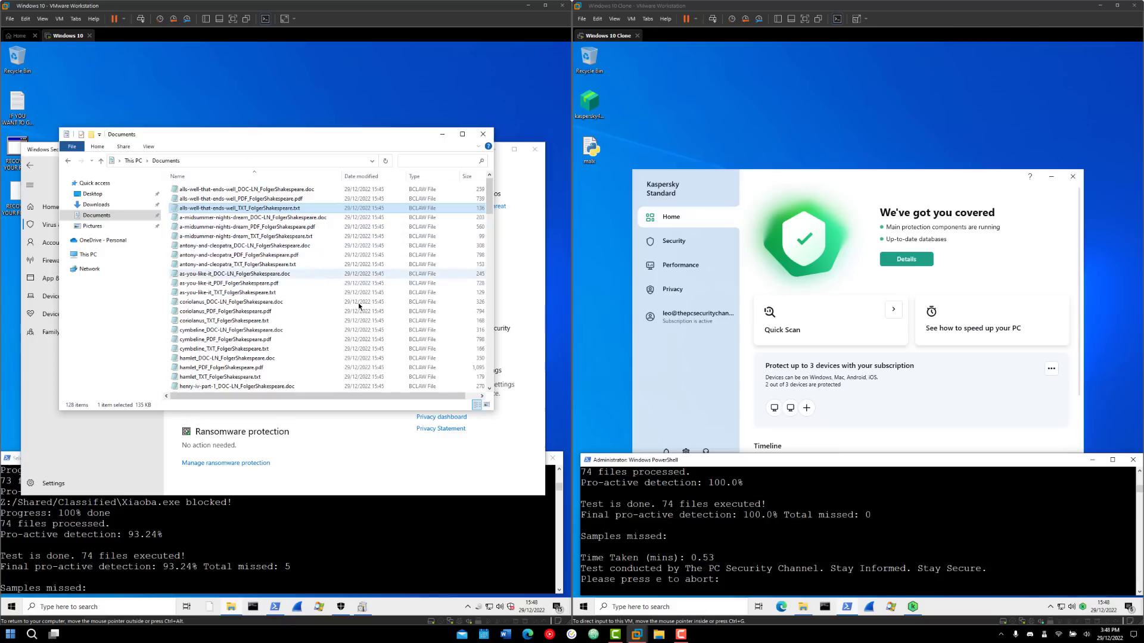
click(804, 607)
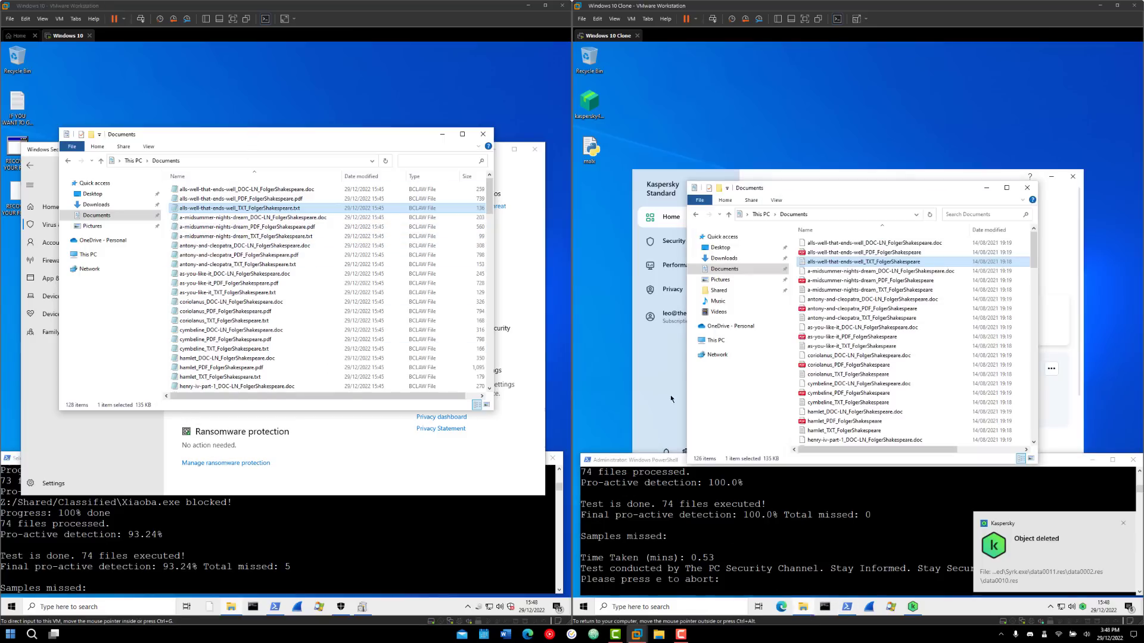
Step: Turn Controlled folder access on, review protected folders, then minimize Windows Security and close Documents
click(327, 465)
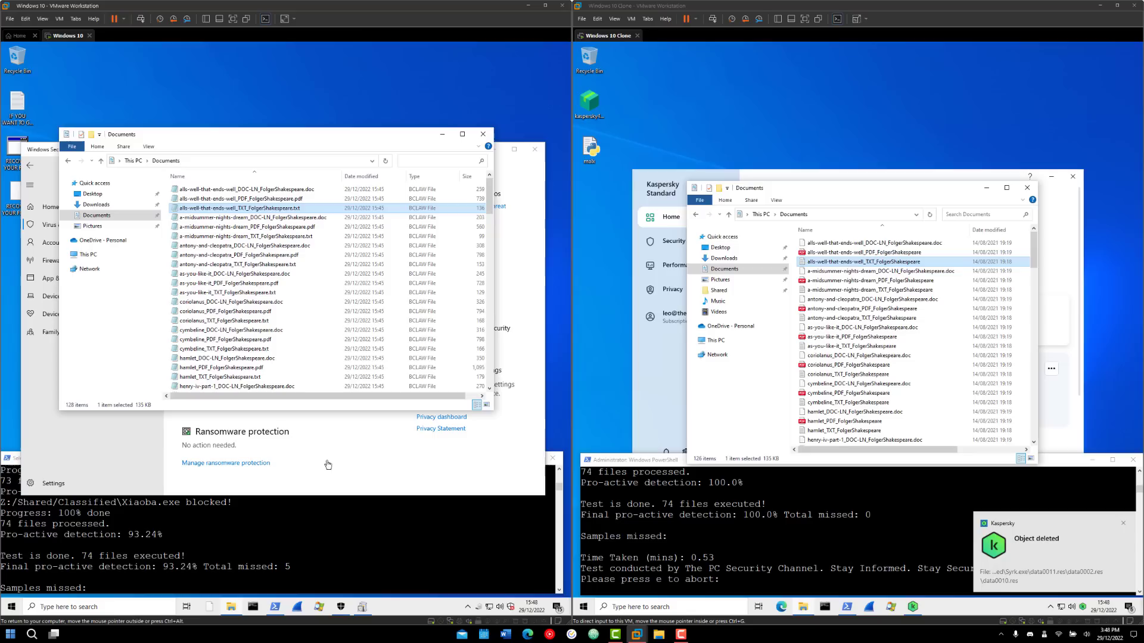
click(241, 465)
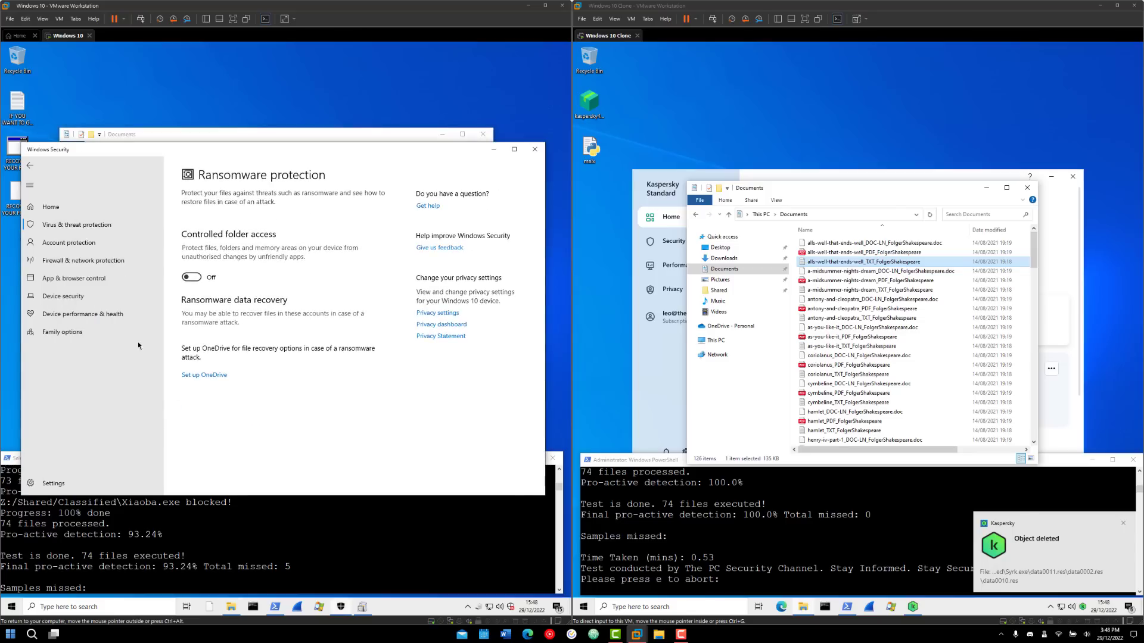
click(190, 278)
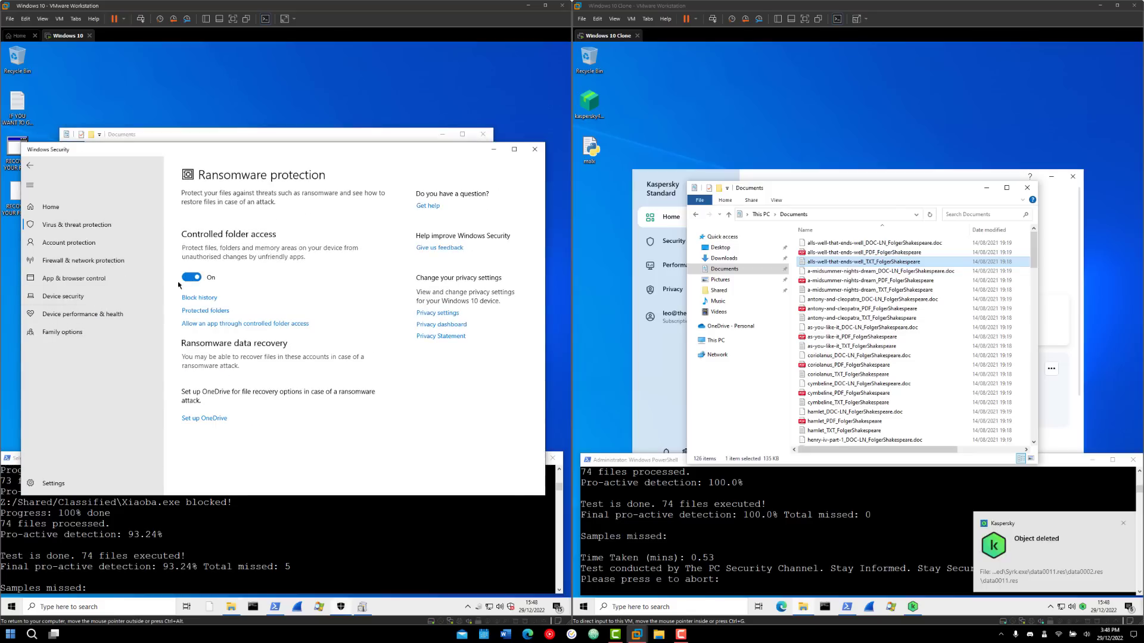
click(206, 314)
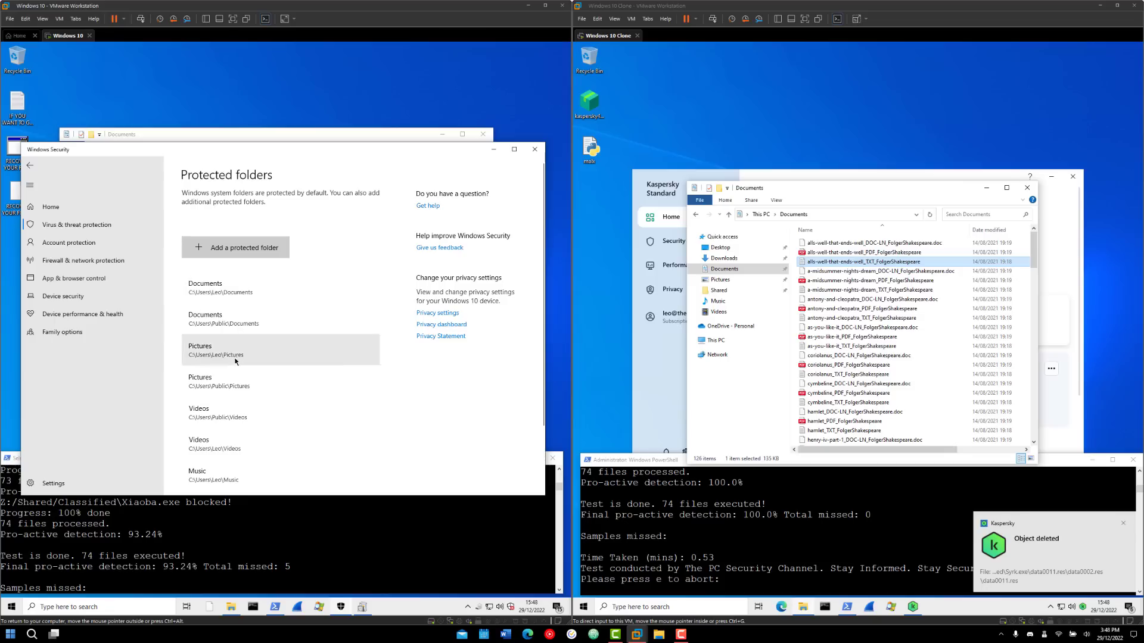
scroll(220, 448, down, 3)
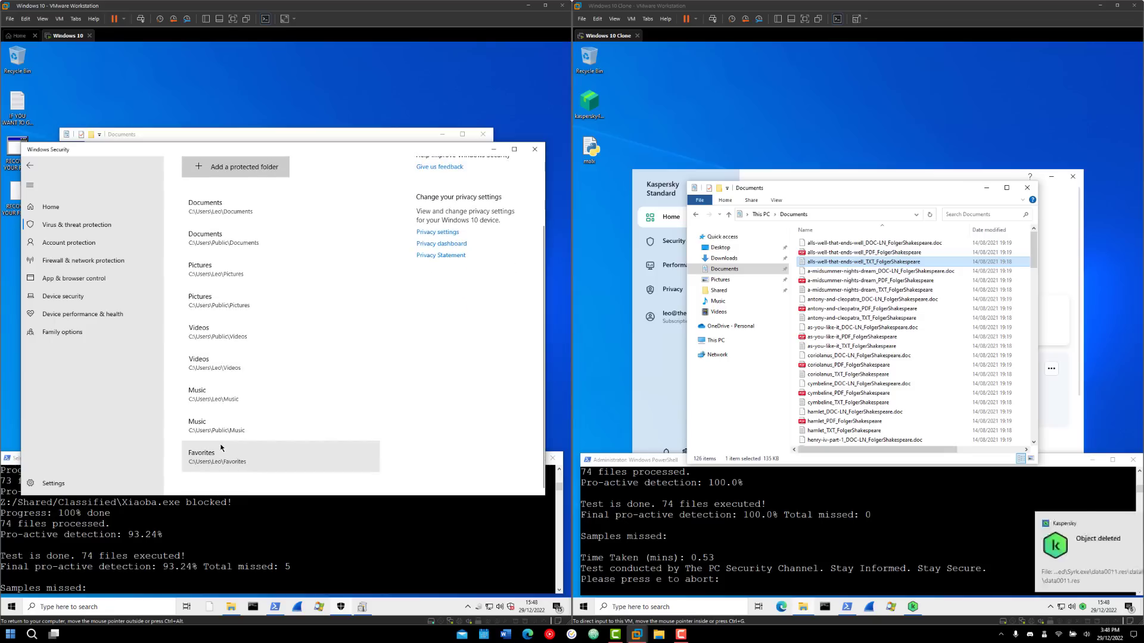
click(253, 542)
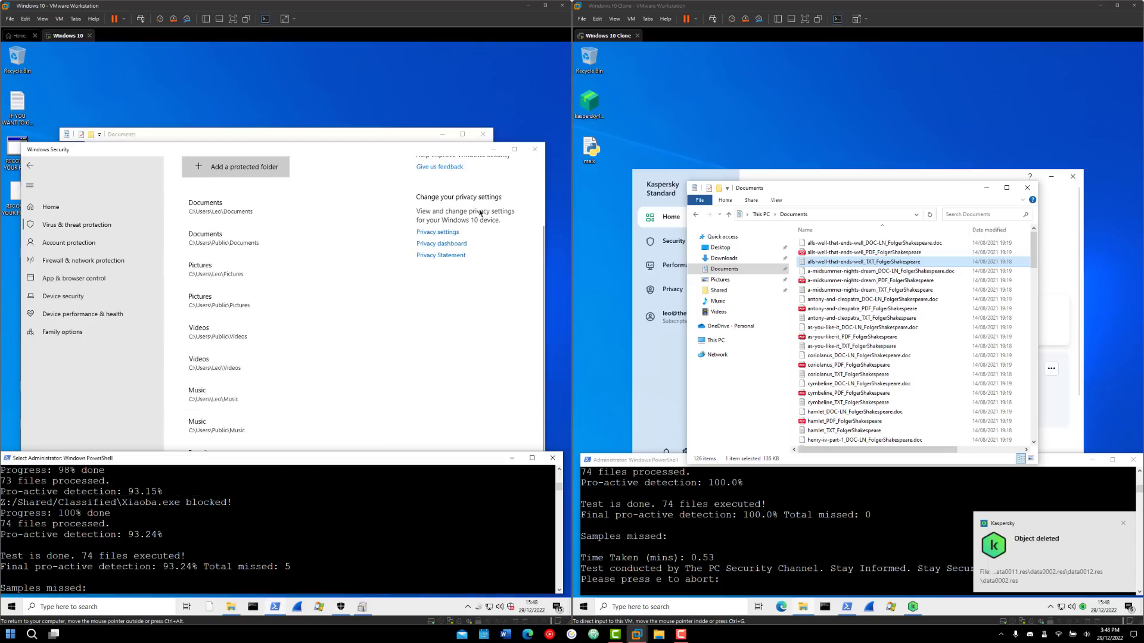
click(493, 149)
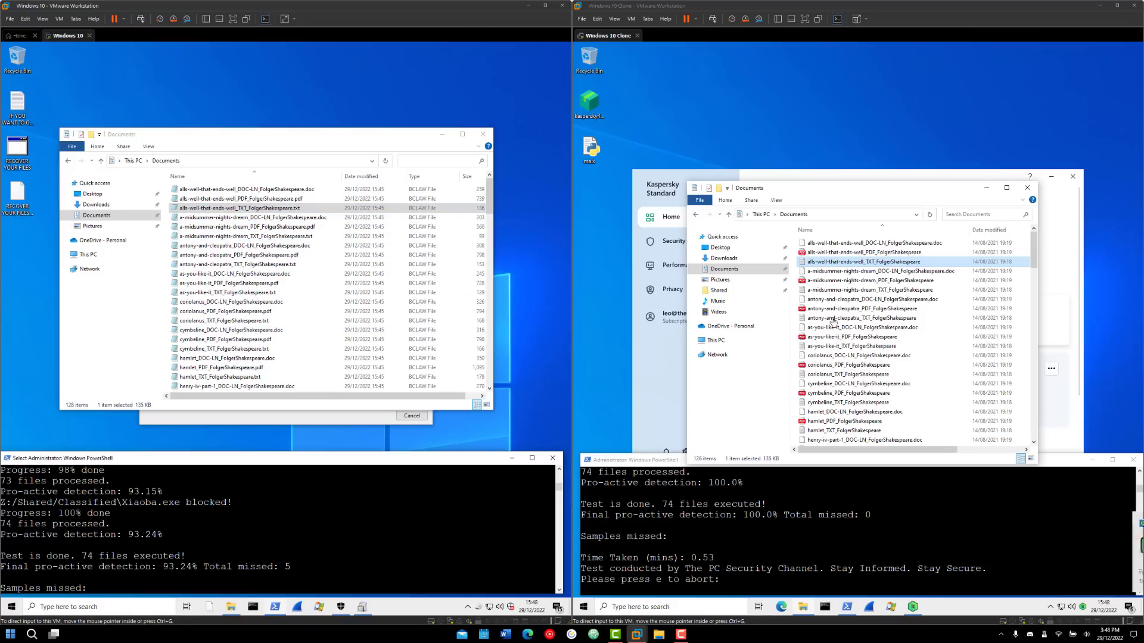
click(489, 136)
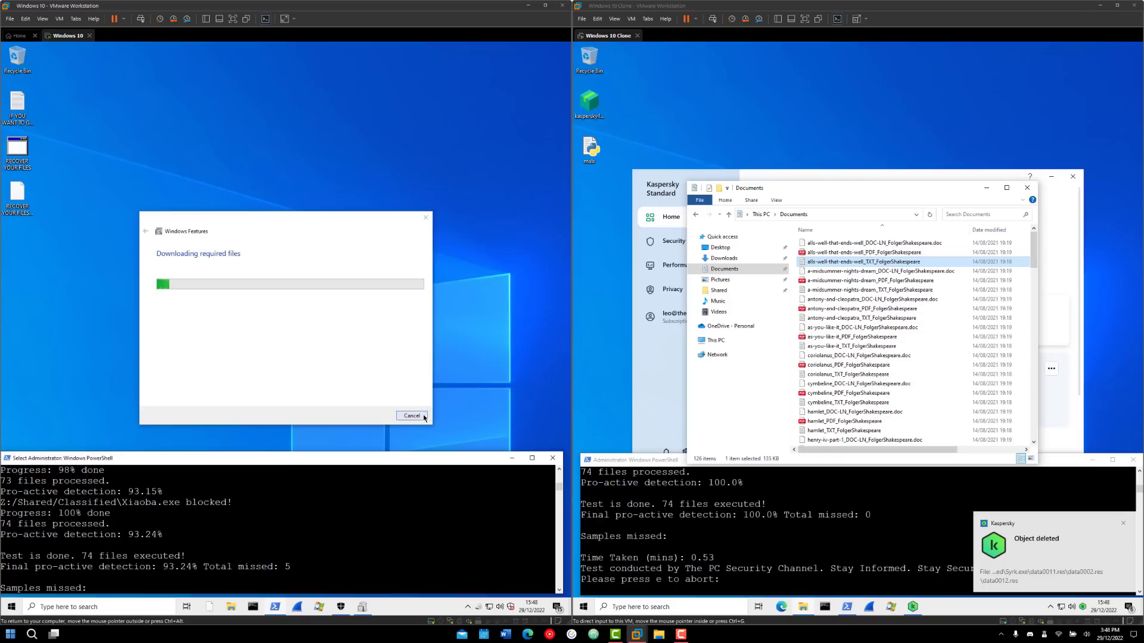